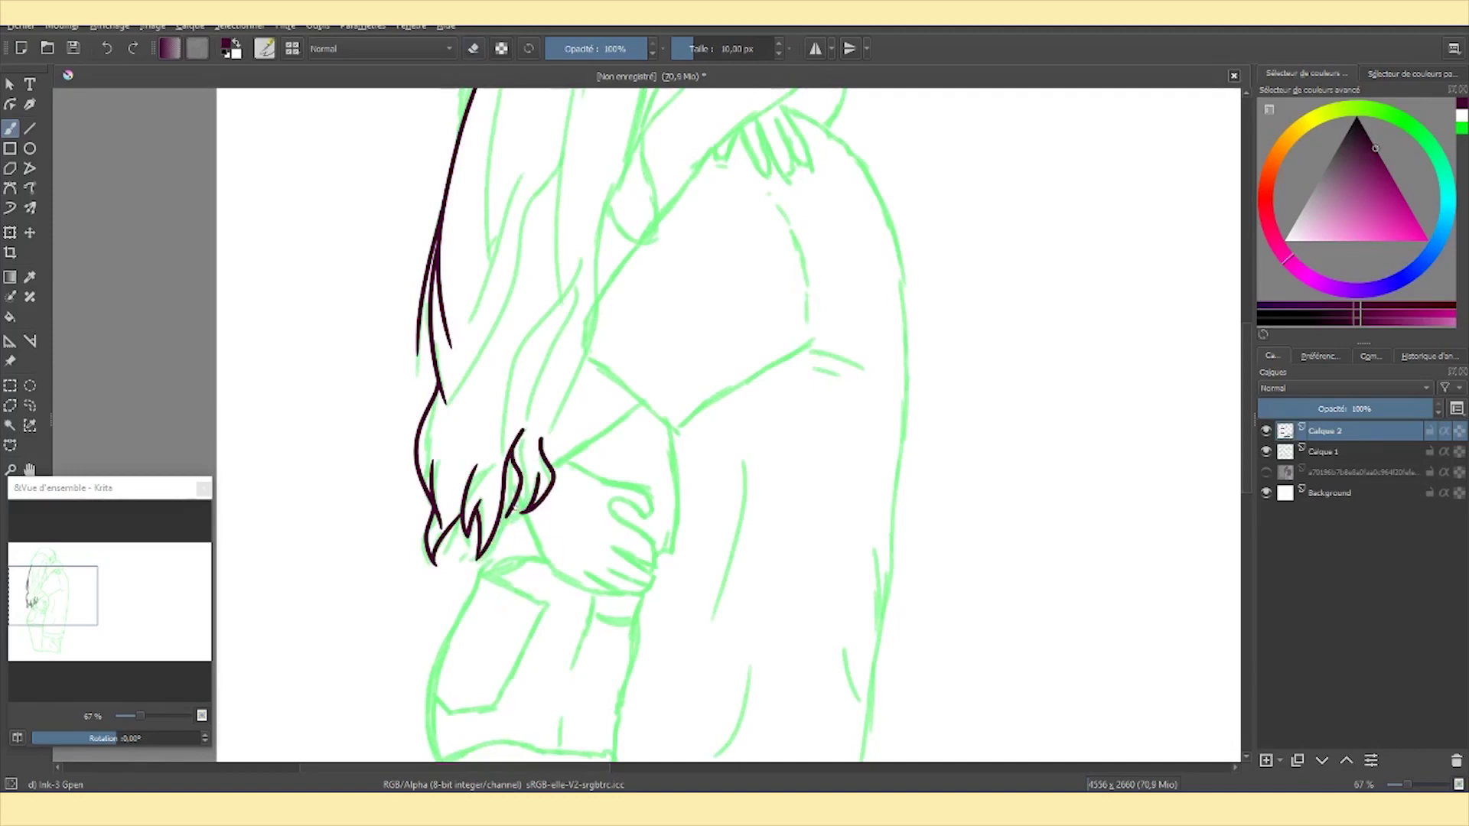
Ink the inner strands of the woman's long hair in dark plum, following the green sketch.
{"action": "scroll", "coordinate": [526, 468], "scroll_direction": "up", "scroll_amount": 3}
{"action": "left_click_drag", "start_coordinate": [505, 230], "coordinate": [482, 463]}
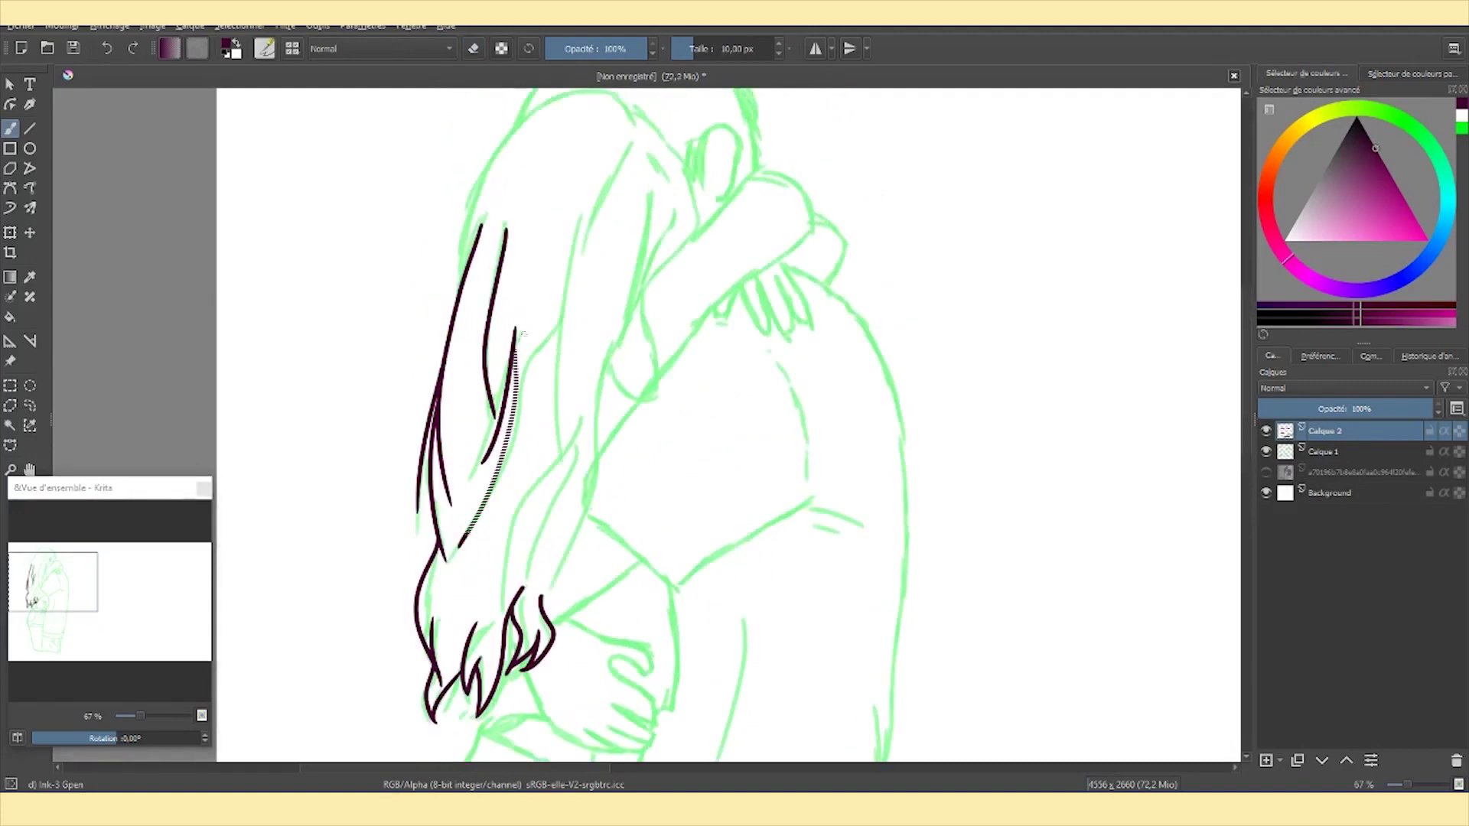
{"action": "left_click_drag", "start_coordinate": [534, 337], "coordinate": [455, 616]}
{"action": "mouse_move", "coordinate": [556, 325]}
{"action": "left_mouse_down"}
{"action": "mouse_move", "coordinate": [484, 505]}
{"action": "mouse_move", "coordinate": [580, 424]}
{"action": "left_mouse_up"}
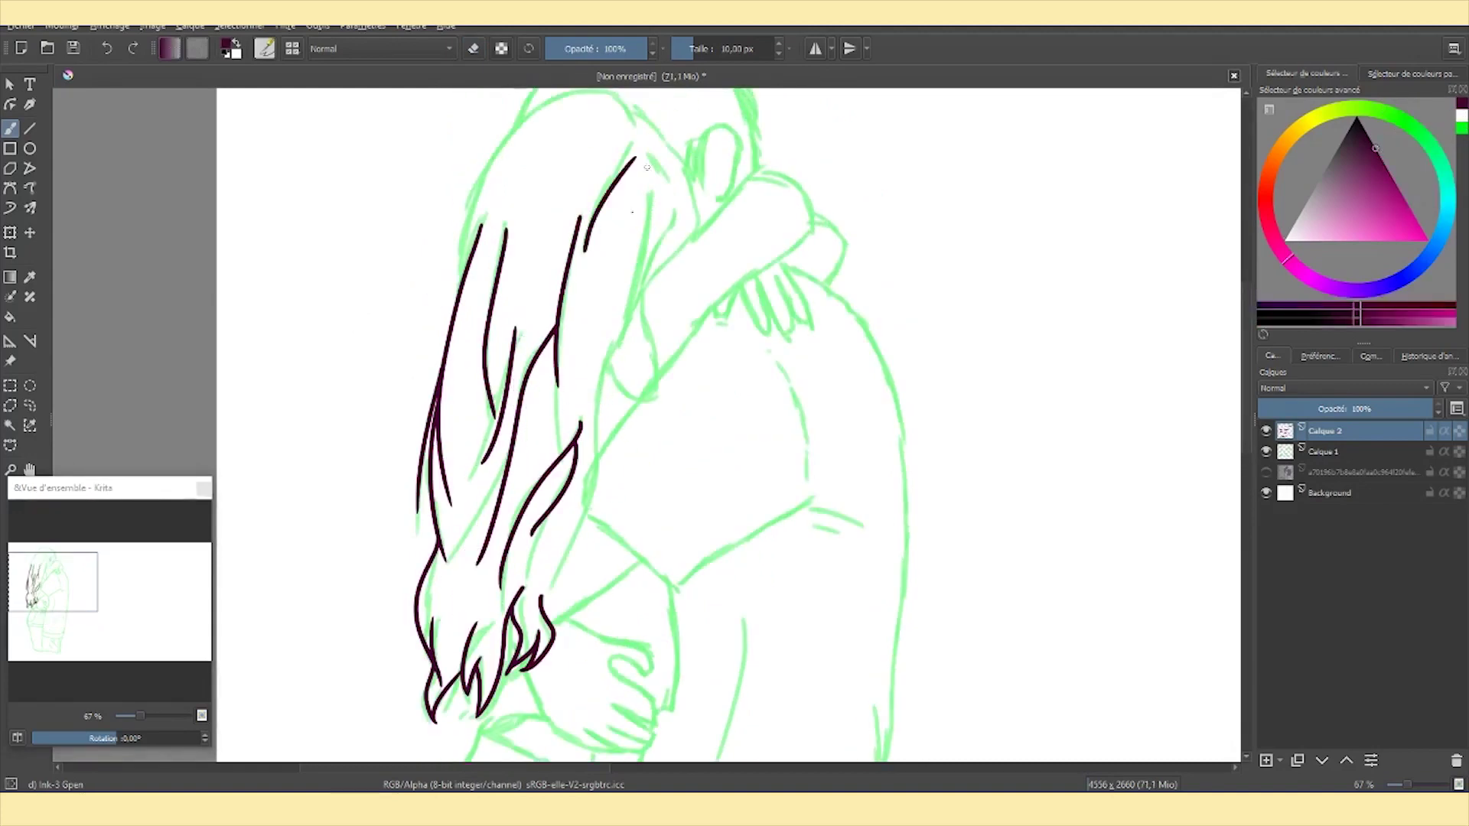
{"action": "left_click_drag", "start_coordinate": [647, 207], "coordinate": [588, 481]}
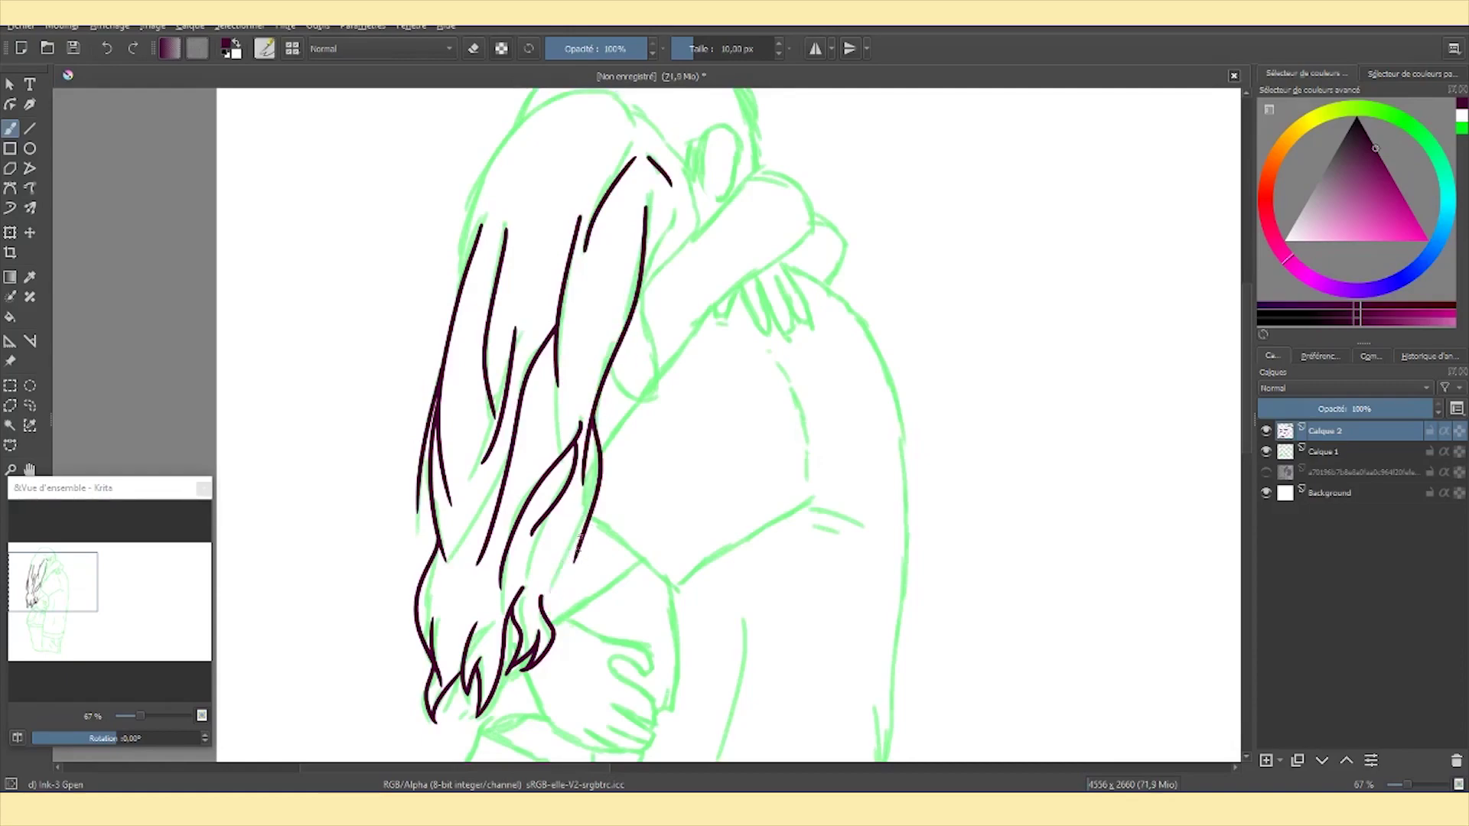
Ink the front hair lock and the rounded elbow shape below it, and clean up where their lines meet.
{"action": "scroll", "coordinate": [585, 552], "scroll_direction": "up", "scroll_amount": 1}
{"action": "left_click_drag", "start_coordinate": [686, 266], "coordinate": [641, 545]}
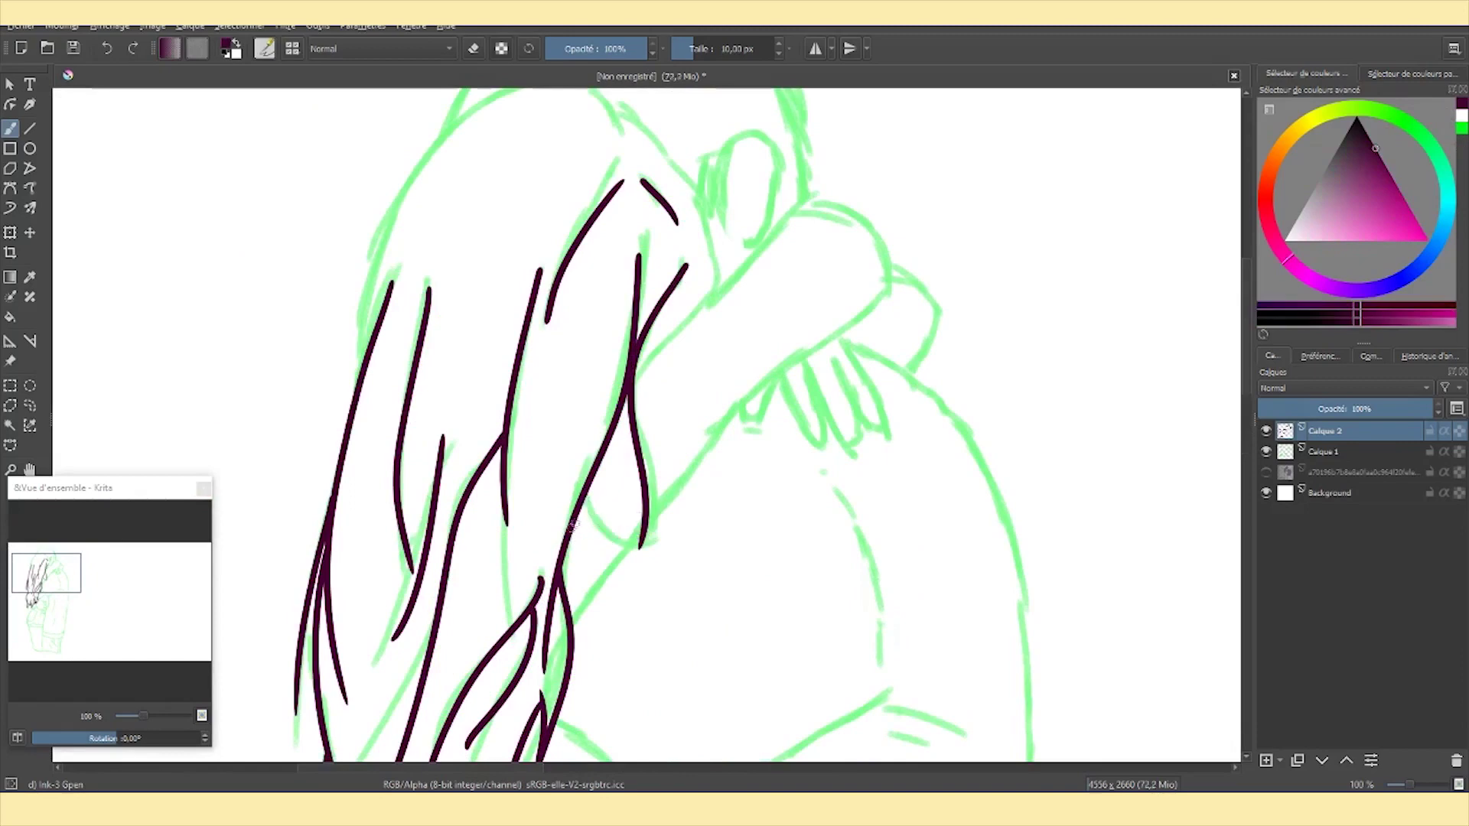
{"action": "key", "text": "ctrl+z"}
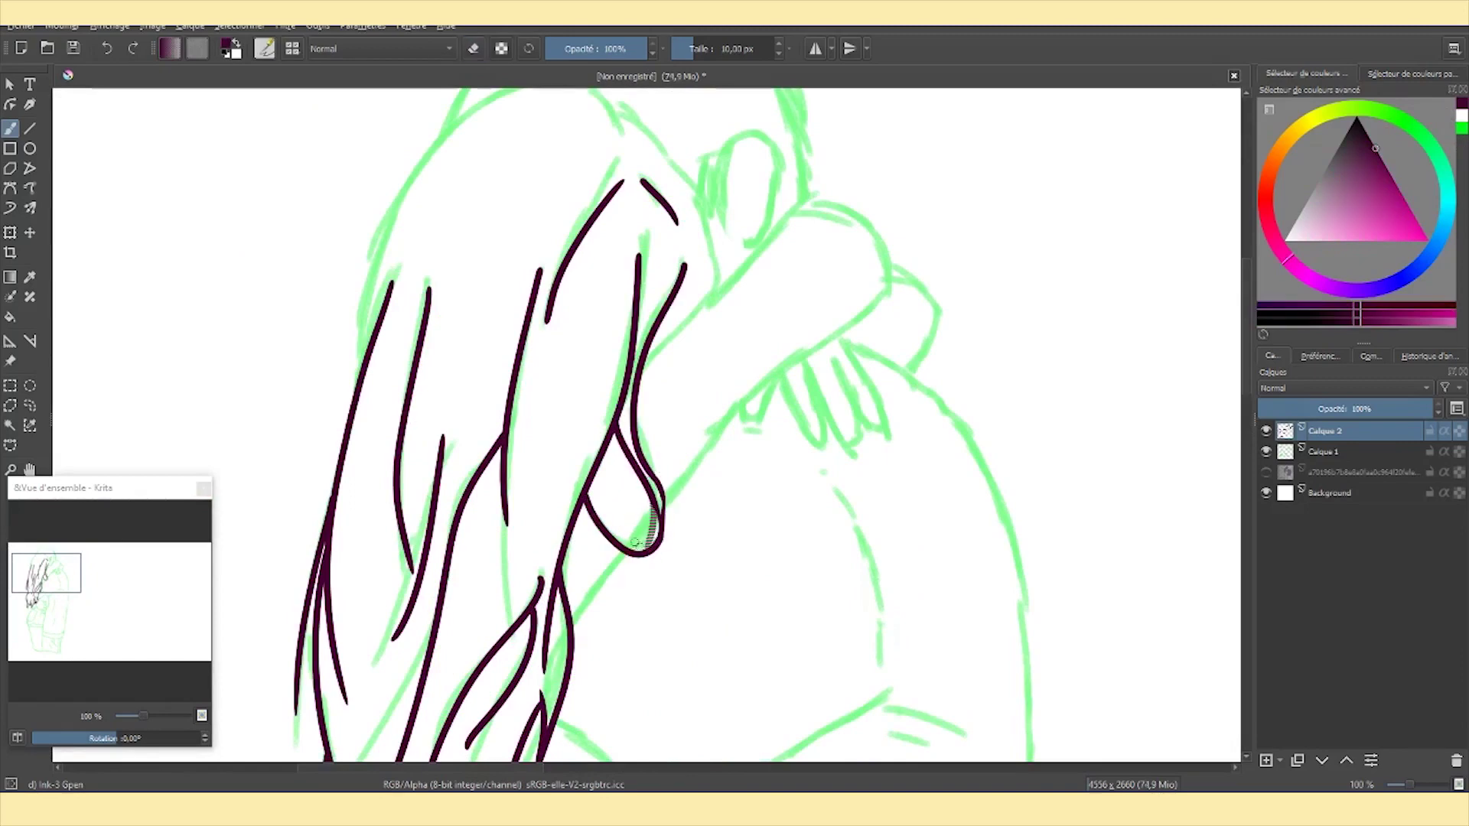
{"action": "scroll", "coordinate": [660, 542], "scroll_direction": "up", "scroll_amount": 4}
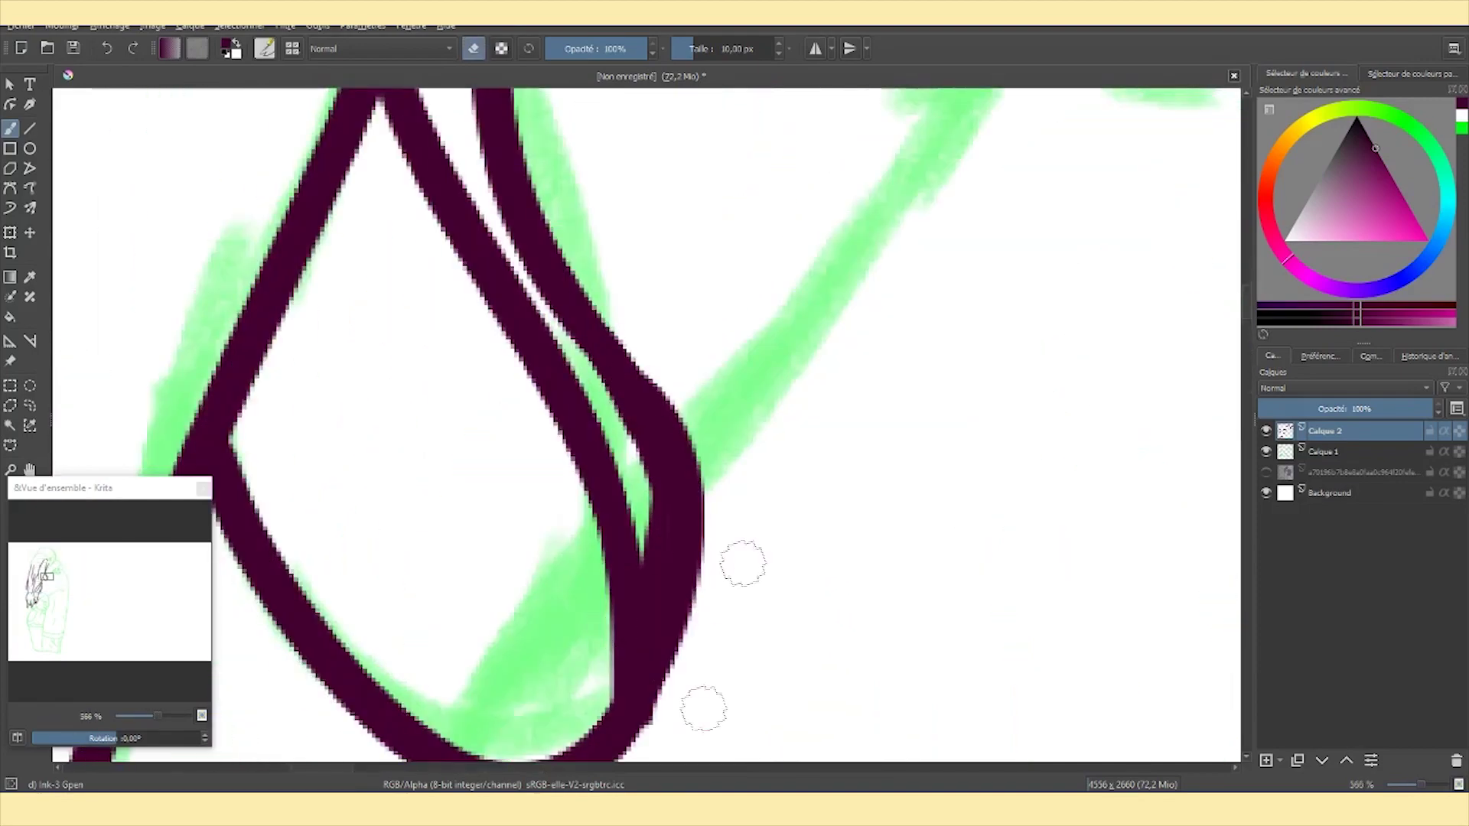
{"action": "scroll", "coordinate": [579, 499], "scroll_direction": "down", "scroll_amount": 4}
Ink the outline over the crown of the woman's head and along the front of her hair to the arm.
{"action": "left_click_drag", "start_coordinate": [579, 499], "coordinate": [625, 666]}
{"action": "mouse_move", "coordinate": [328, 539]}
{"action": "left_mouse_down"}
{"action": "mouse_move", "coordinate": [436, 275]}
{"action": "mouse_move", "coordinate": [565, 256]}
{"action": "left_mouse_up"}
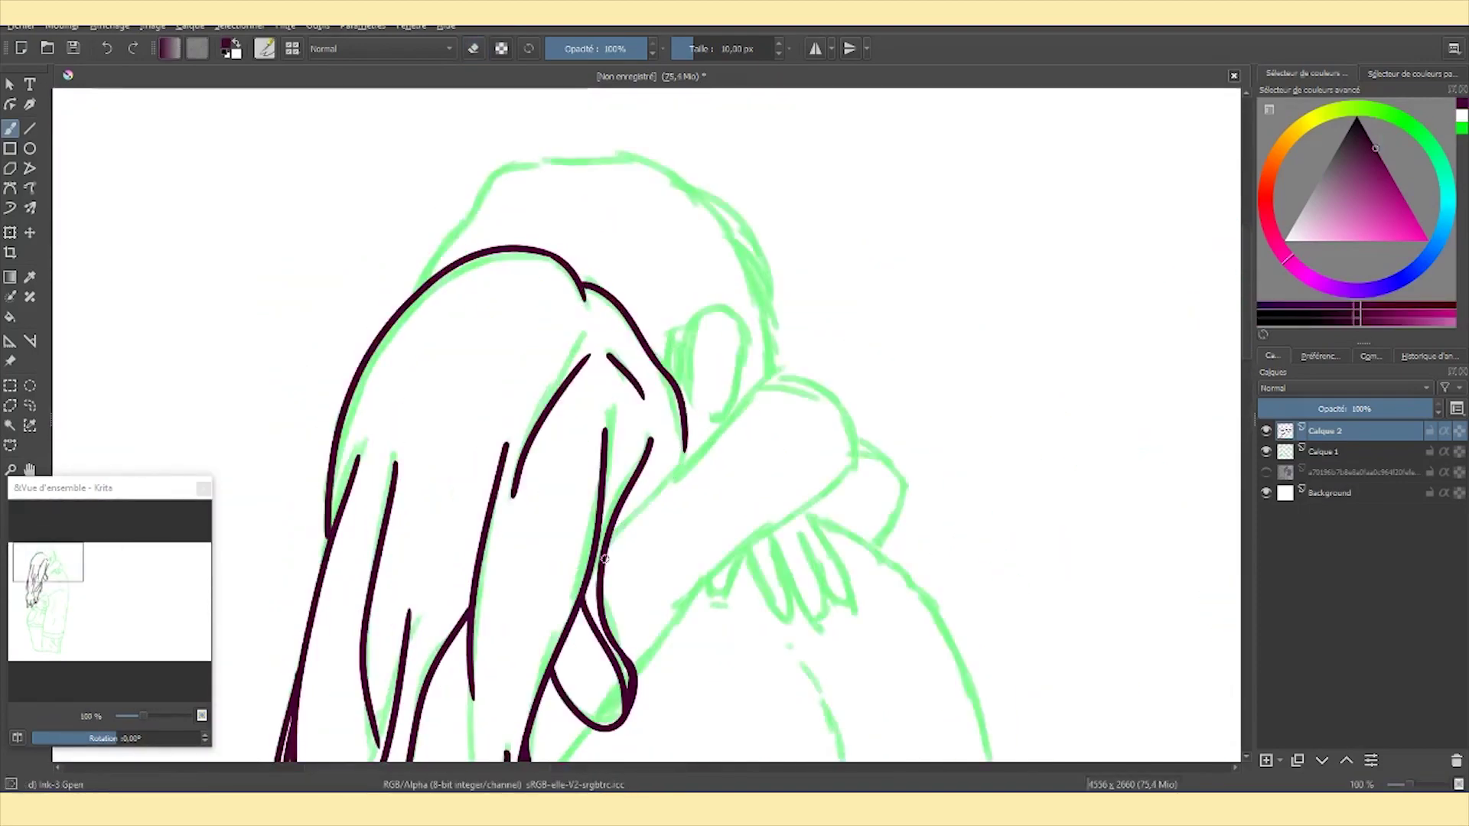
{"action": "scroll", "coordinate": [82, 638], "scroll_direction": "down", "scroll_amount": 3}
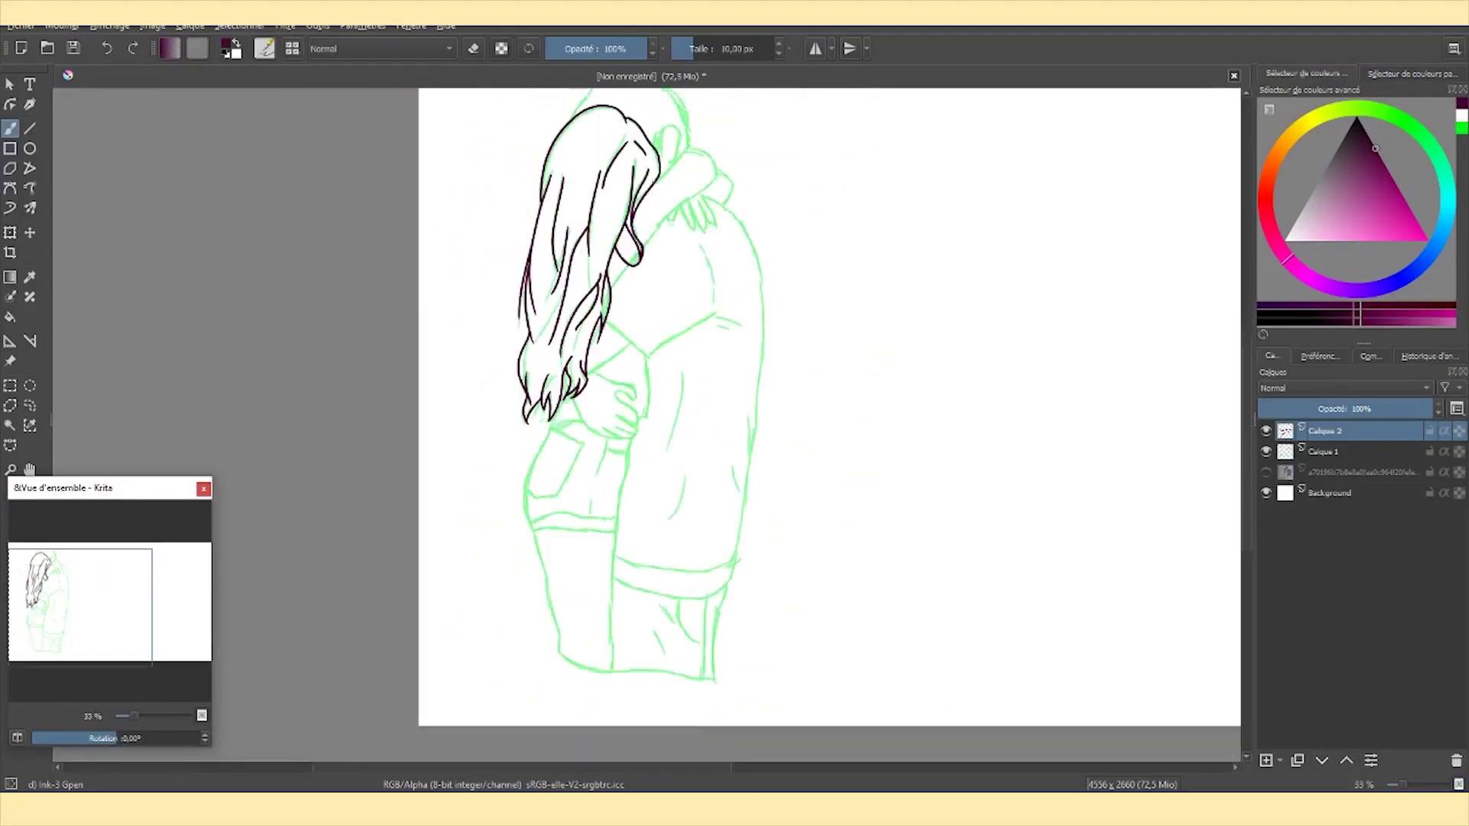
Add a new layer and ink the upper edge of the woman's arm from the hair to the shoulder of the man.
{"action": "scroll", "coordinate": [673, 191], "scroll_direction": "up", "scroll_amount": 3}
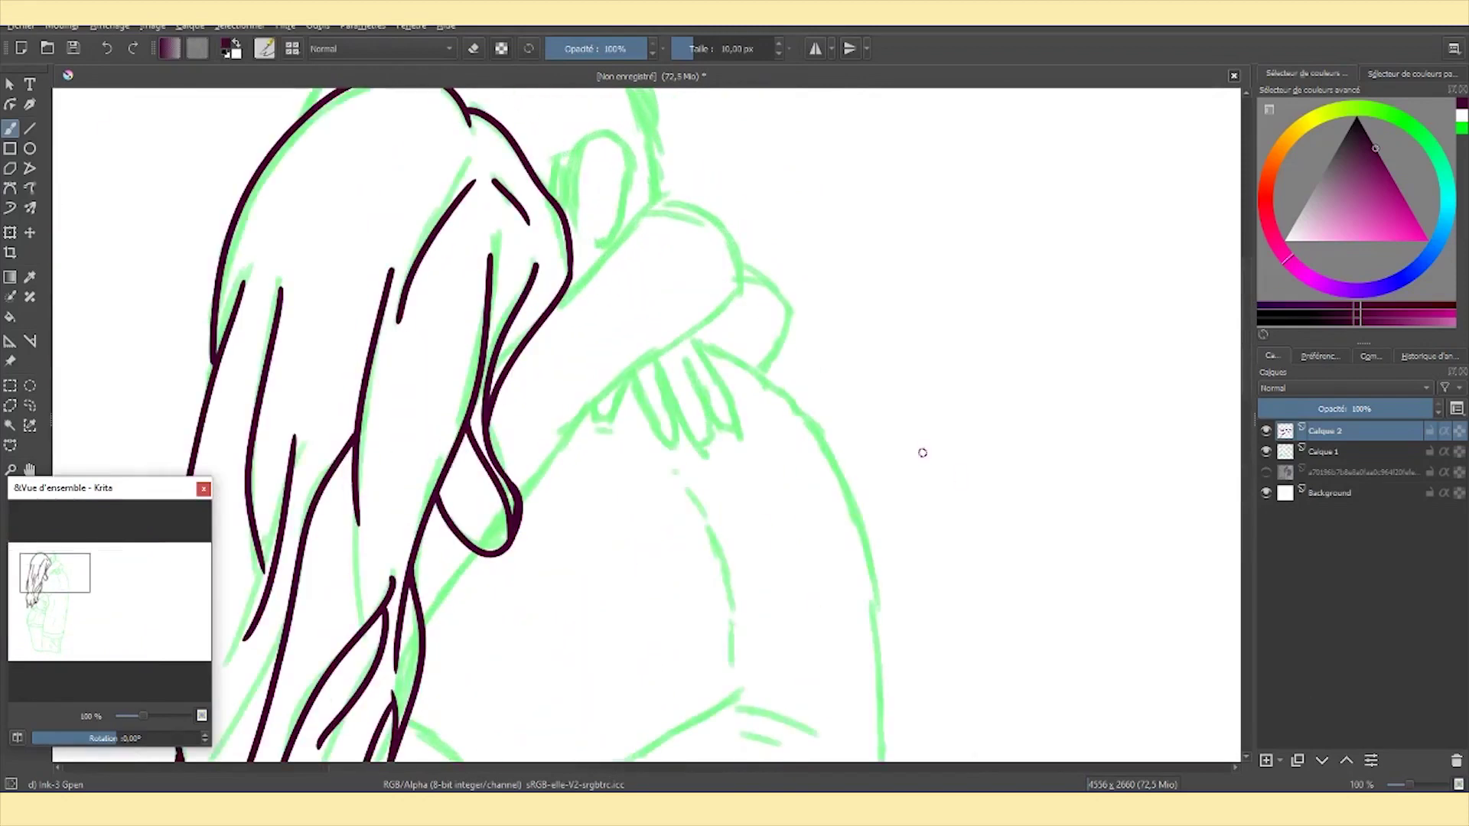
{"action": "key", "text": "x"}
{"action": "key", "text": "Insert"}
{"action": "key", "text": "x"}
{"action": "left_click_drag", "start_coordinate": [557, 304], "coordinate": [668, 213]}
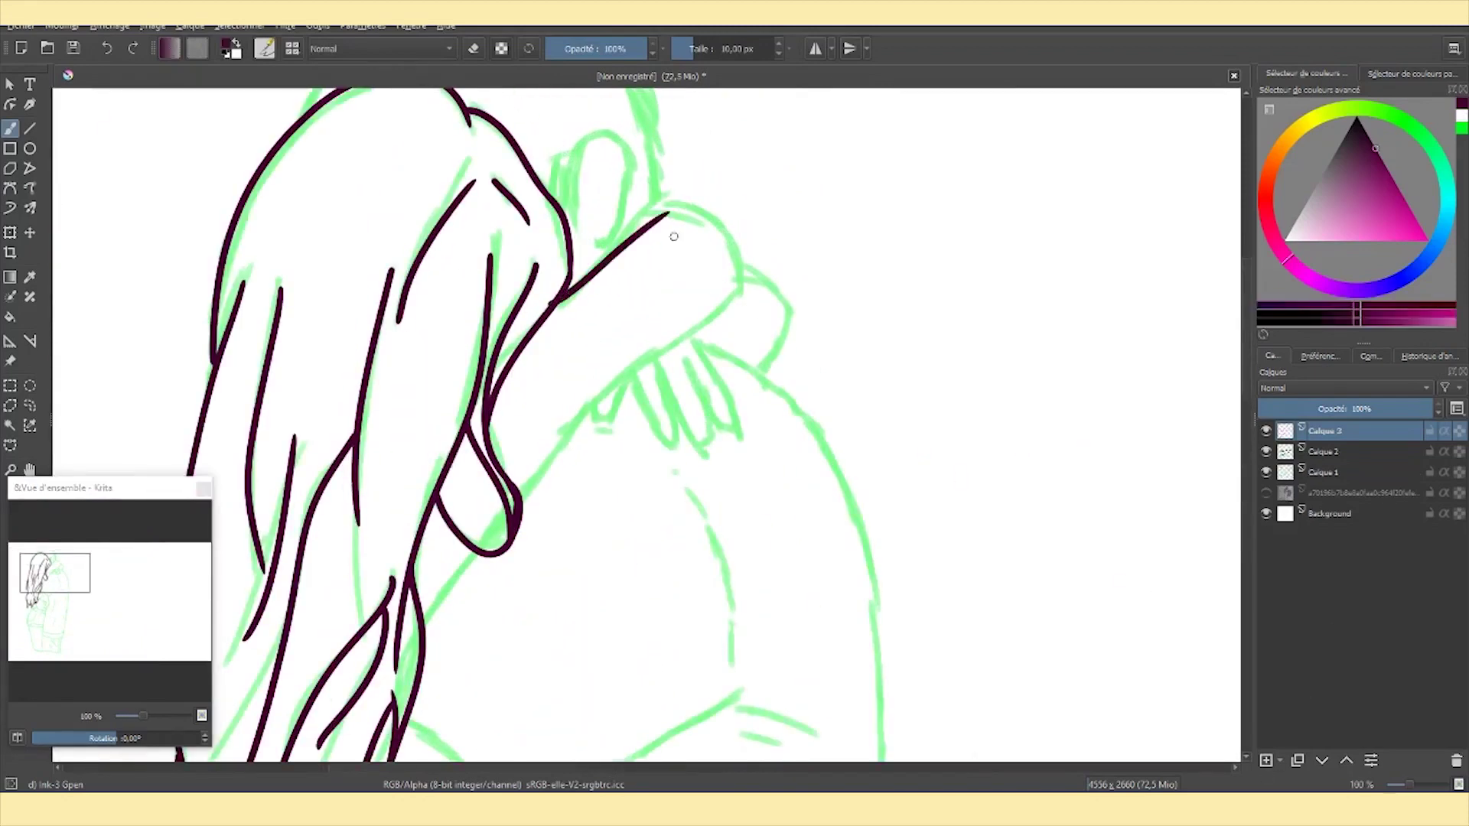
Ink the underside of the raised arm, the second arm behind it and the fingers, erasing excess line ends.
{"action": "left_click_drag", "start_coordinate": [518, 503], "coordinate": [677, 334]}
{"action": "key", "text": "ctrl+z"}
{"action": "mouse_move", "coordinate": [739, 275]}
{"action": "left_mouse_down"}
{"action": "mouse_move", "coordinate": [652, 348]}
{"action": "mouse_move", "coordinate": [775, 380]}
{"action": "left_mouse_up"}
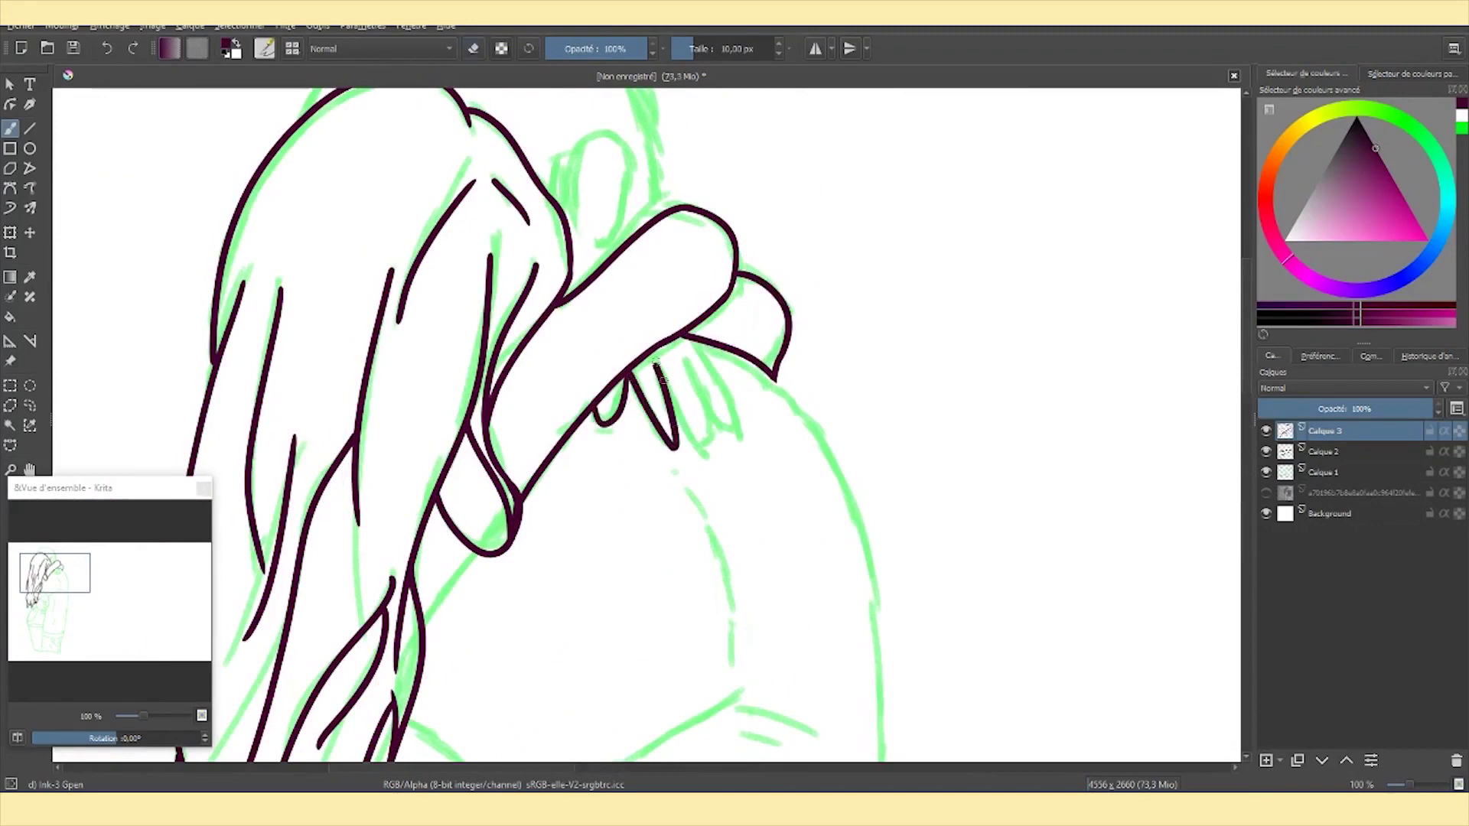
{"action": "key", "text": "e"}
{"action": "scroll", "coordinate": [563, 596], "scroll_direction": "up", "scroll_amount": 3}
{"action": "key", "text": "e"}
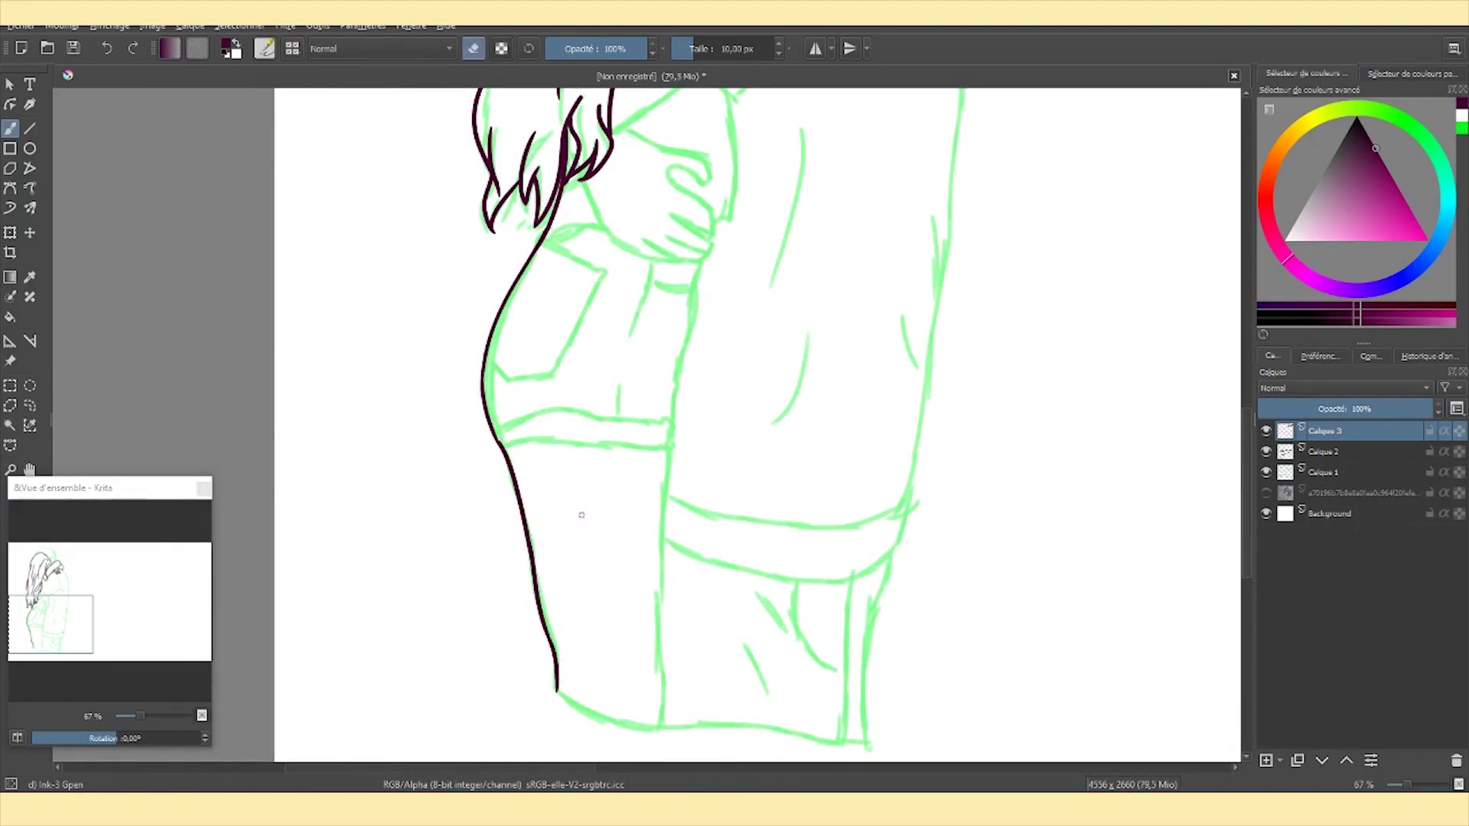
Ink the waistline of the woman's shorts and the front edge of her top above the hand.
{"action": "scroll", "coordinate": [468, 408], "scroll_direction": "down", "scroll_amount": 3}
{"action": "scroll", "coordinate": [520, 436], "scroll_direction": "up", "scroll_amount": 5}
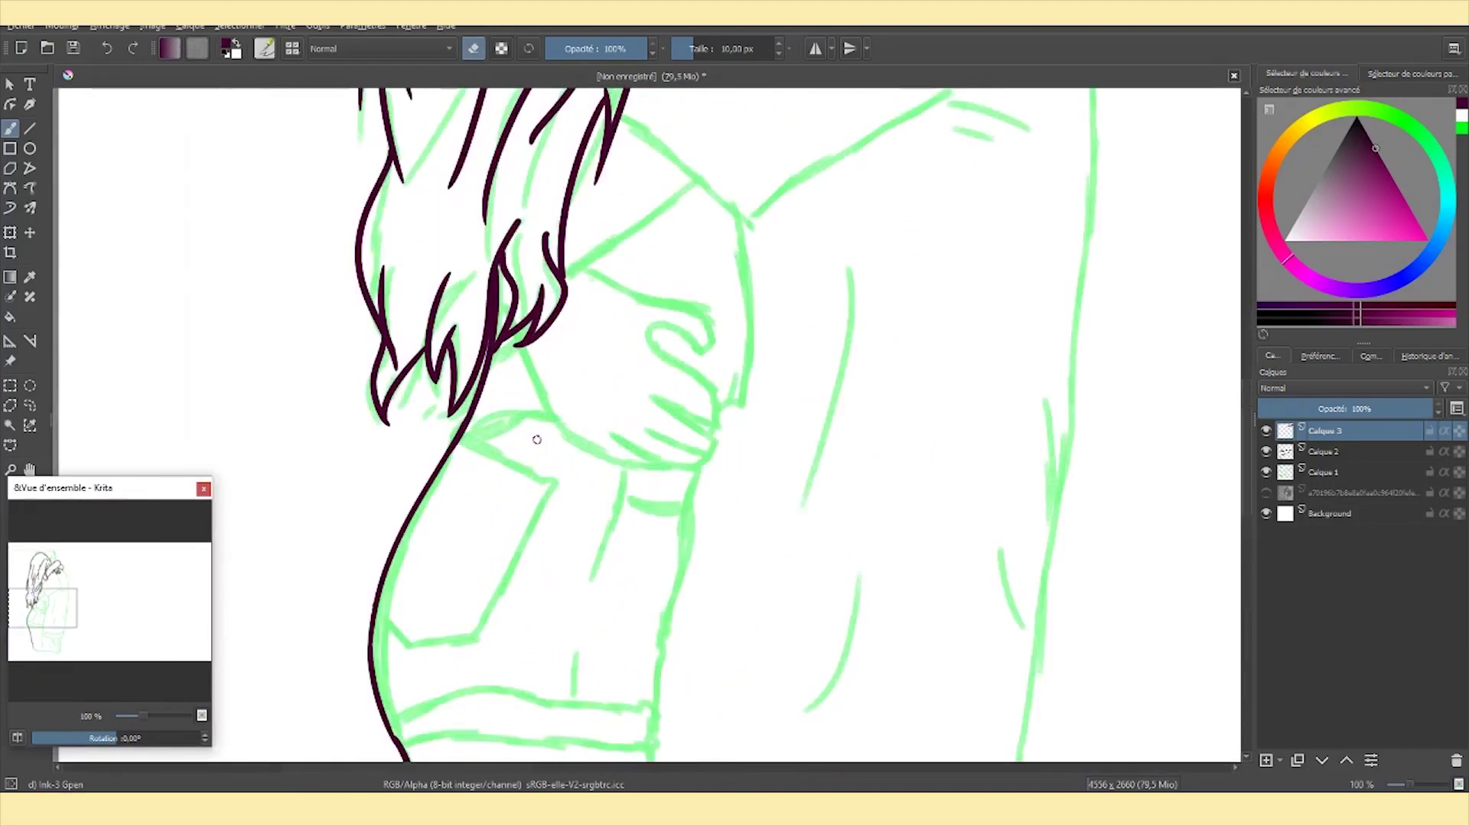
{"action": "left_click", "coordinate": [499, 441], "text": "ctrl"}
{"action": "left_click", "coordinate": [467, 434], "text": "ctrl"}
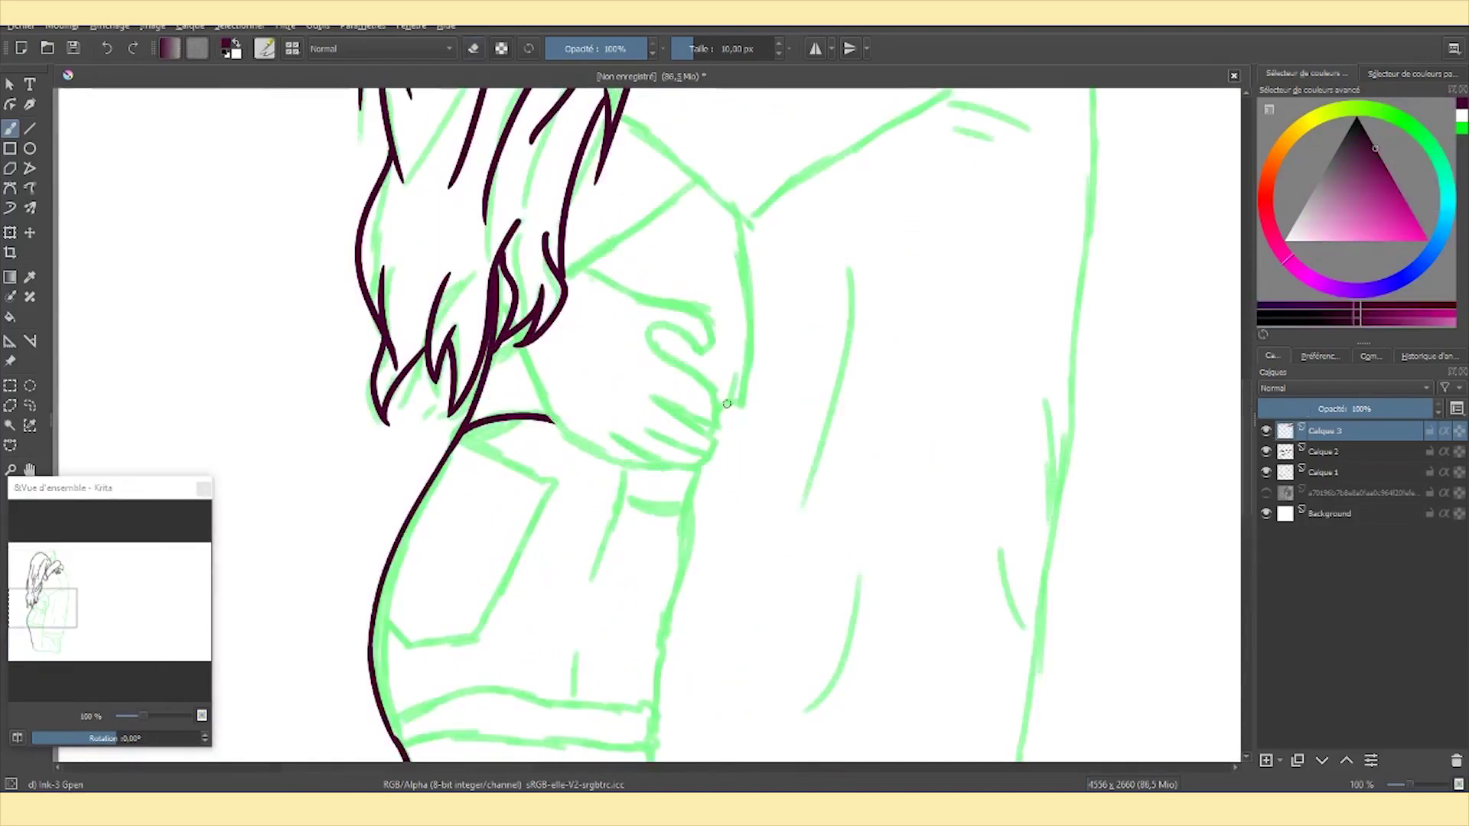
{"action": "key", "text": "ctrl+z"}
{"action": "left_click_drag", "start_coordinate": [731, 205], "coordinate": [747, 408]}
{"action": "scroll", "coordinate": [740, 408], "scroll_direction": "down", "scroll_amount": 3}
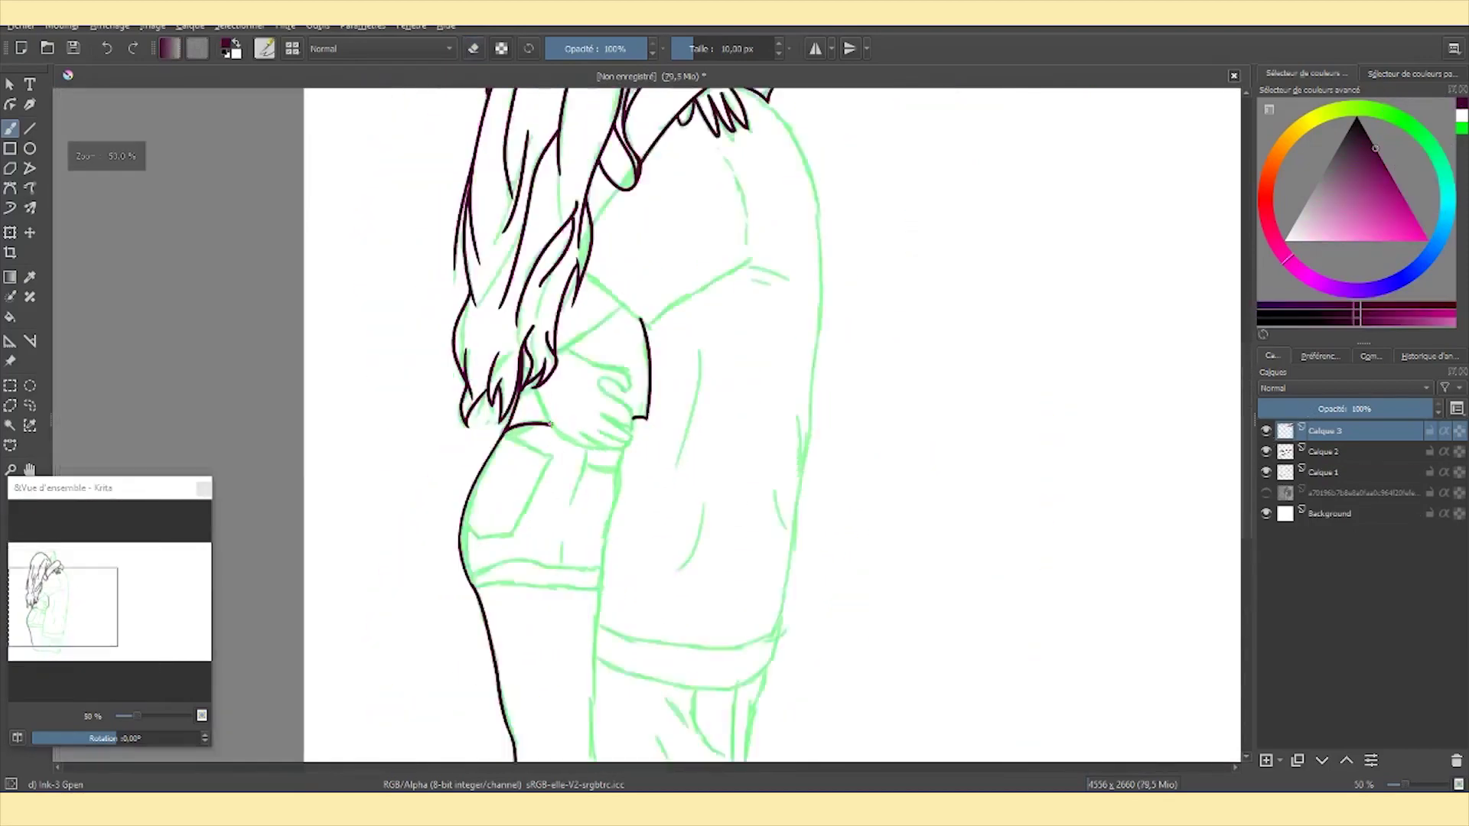
Ink the back pocket and short seam lines of the woman's shorts.
{"action": "scroll", "coordinate": [535, 515], "scroll_direction": "up", "scroll_amount": 3}
{"action": "left_click", "coordinate": [517, 218], "text": "ctrl"}
{"action": "left_click", "coordinate": [476, 158], "text": "ctrl"}
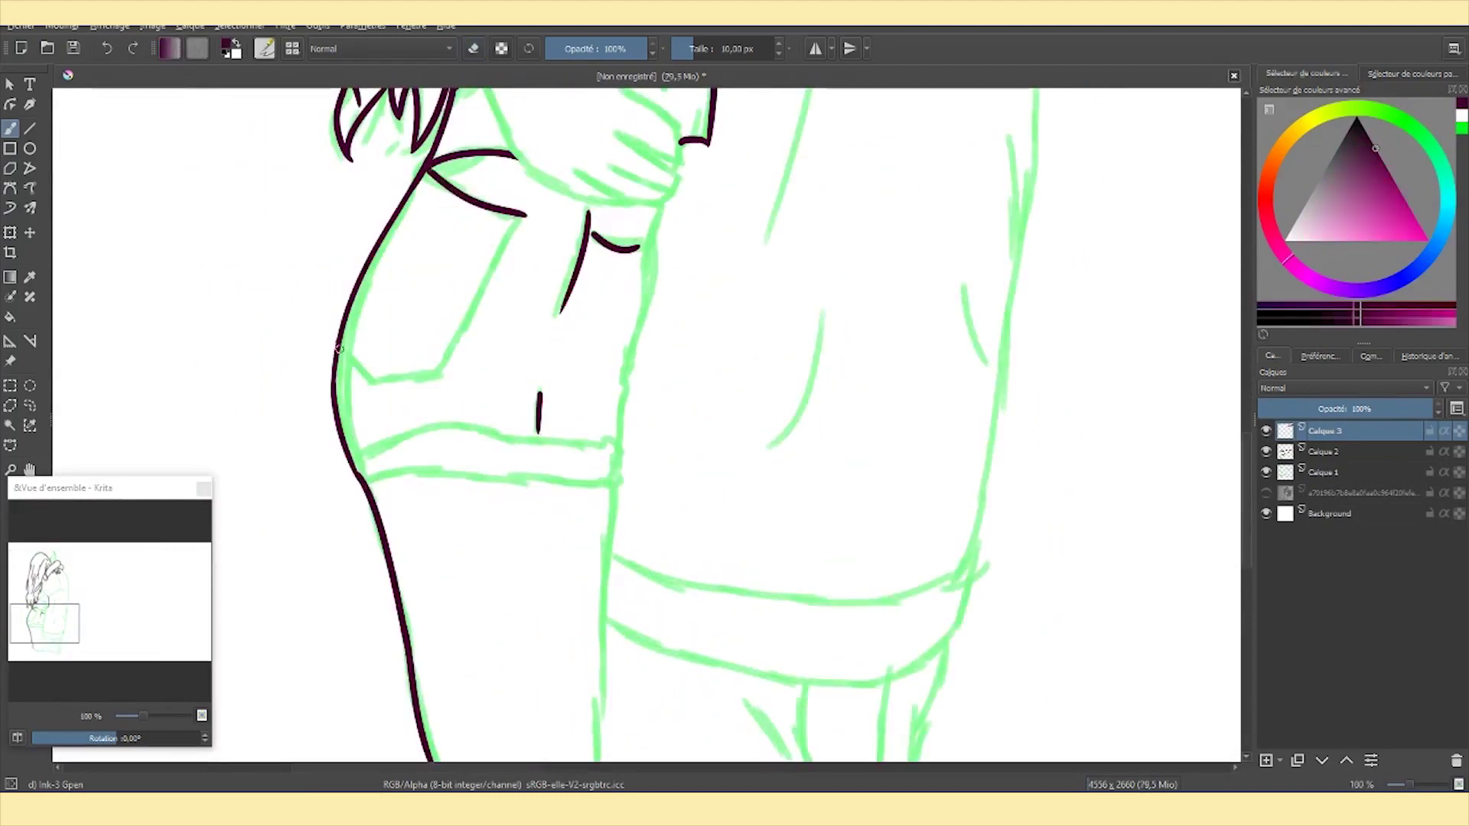
{"action": "left_click_drag", "start_coordinate": [440, 369], "coordinate": [525, 215]}
Ink the upper and lower edges of the rolled cuff of the shorts and close its ends.
{"action": "left_click_drag", "start_coordinate": [353, 458], "coordinate": [491, 431]}
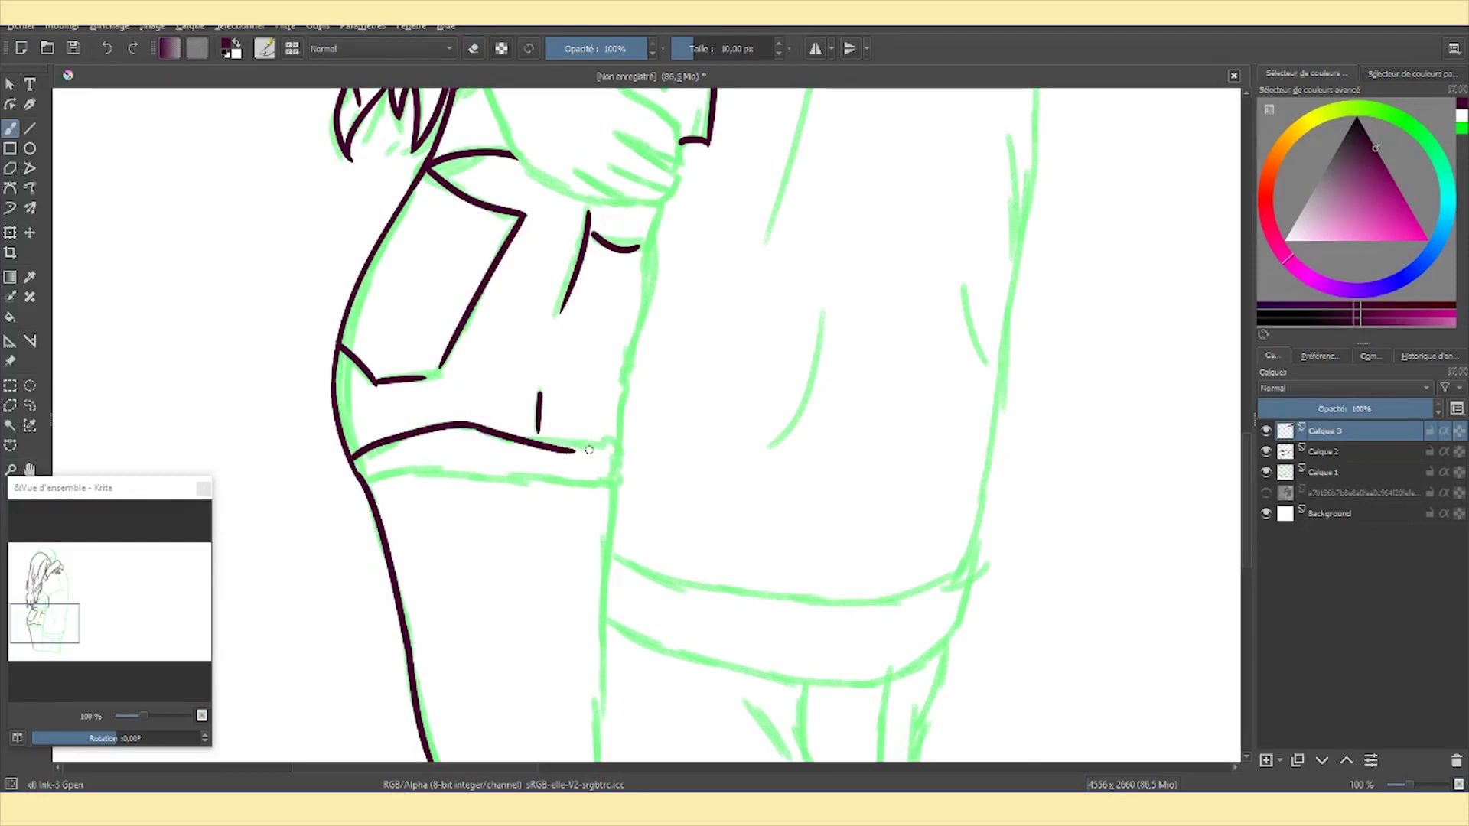
{"action": "left_click_drag", "start_coordinate": [366, 482], "coordinate": [632, 469]}
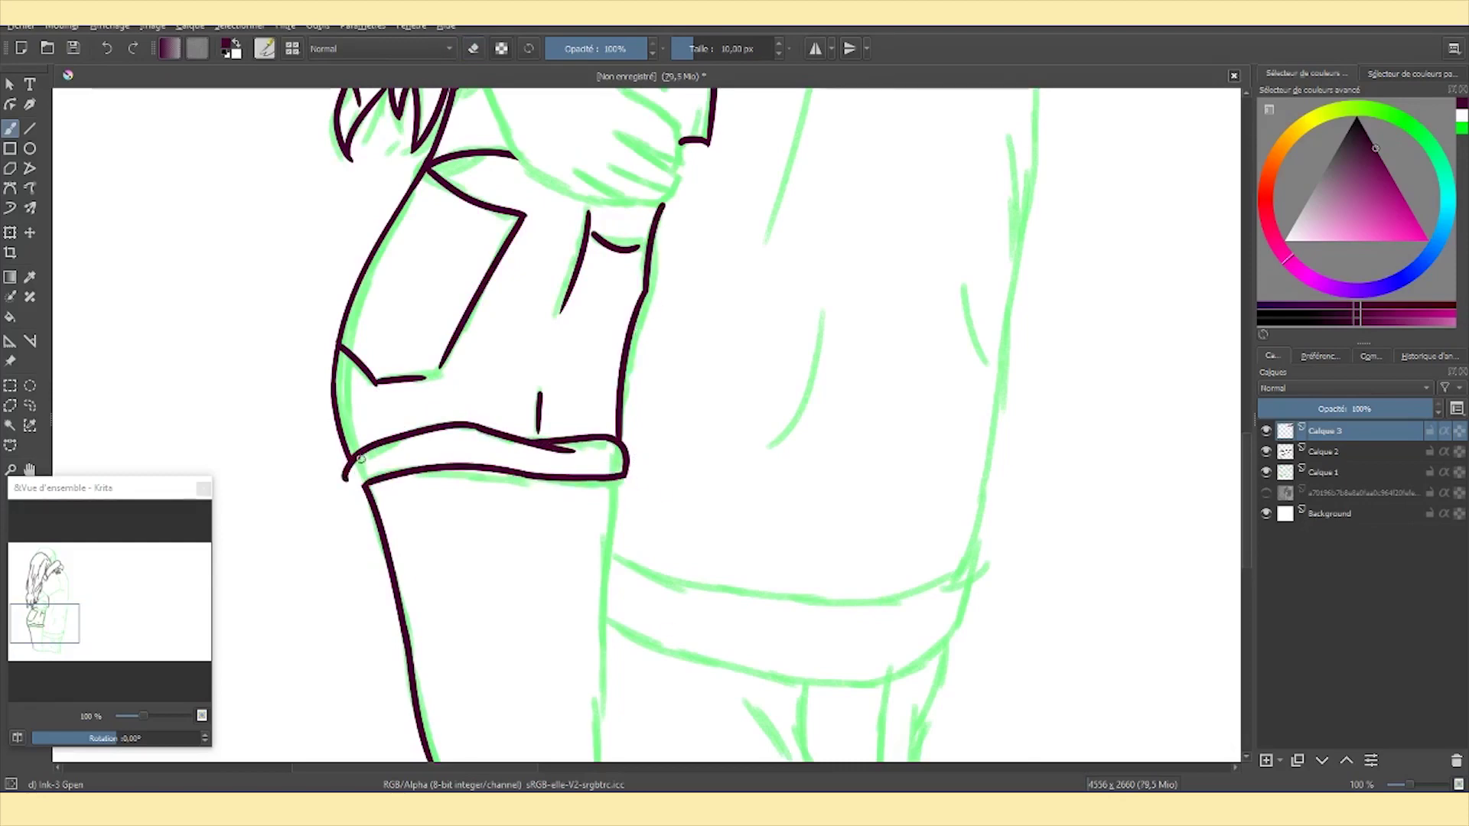
{"action": "scroll", "coordinate": [276, 490], "scroll_direction": "down", "scroll_amount": 4}
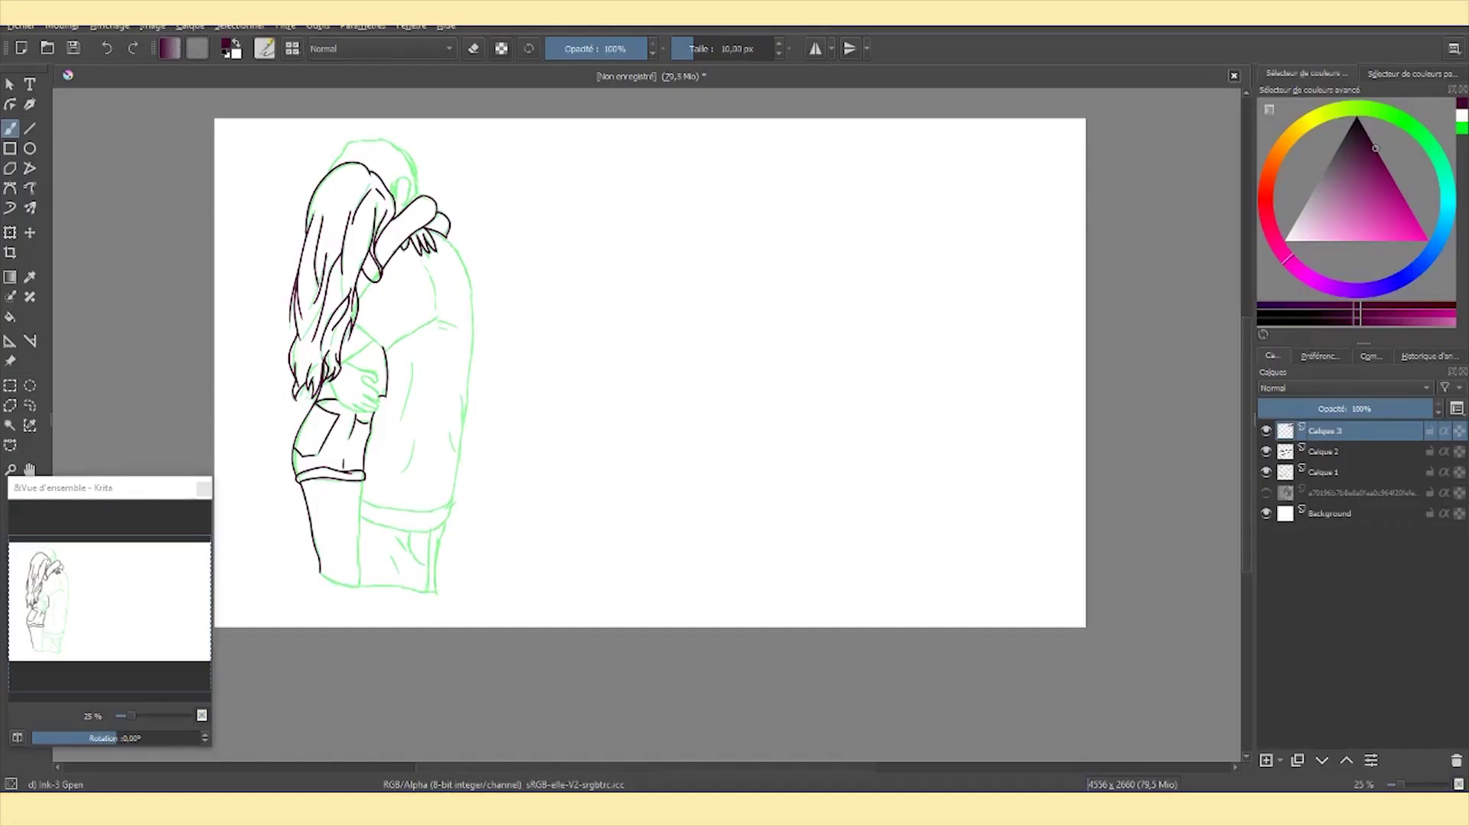
Add a new layer for the man's line art and change the brush color to dark blue.
{"action": "left_click", "coordinate": [1266, 761]}
{"action": "left_click", "coordinate": [1379, 287]}
{"action": "left_click", "coordinate": [1266, 493]}
{"action": "left_click", "coordinate": [1266, 493]}
Ink the outline of the man's head in dark blue, from the woman's hair down to the nape.
{"action": "scroll", "coordinate": [505, 188], "scroll_direction": "up", "scroll_amount": 5}
{"action": "mouse_move", "coordinate": [321, 322]}
{"action": "left_mouse_down"}
{"action": "mouse_move", "coordinate": [405, 183]}
{"action": "mouse_move", "coordinate": [680, 182]}
{"action": "mouse_move", "coordinate": [804, 298]}
{"action": "left_mouse_up"}
{"action": "left_click_drag", "start_coordinate": [753, 257], "coordinate": [829, 468]}
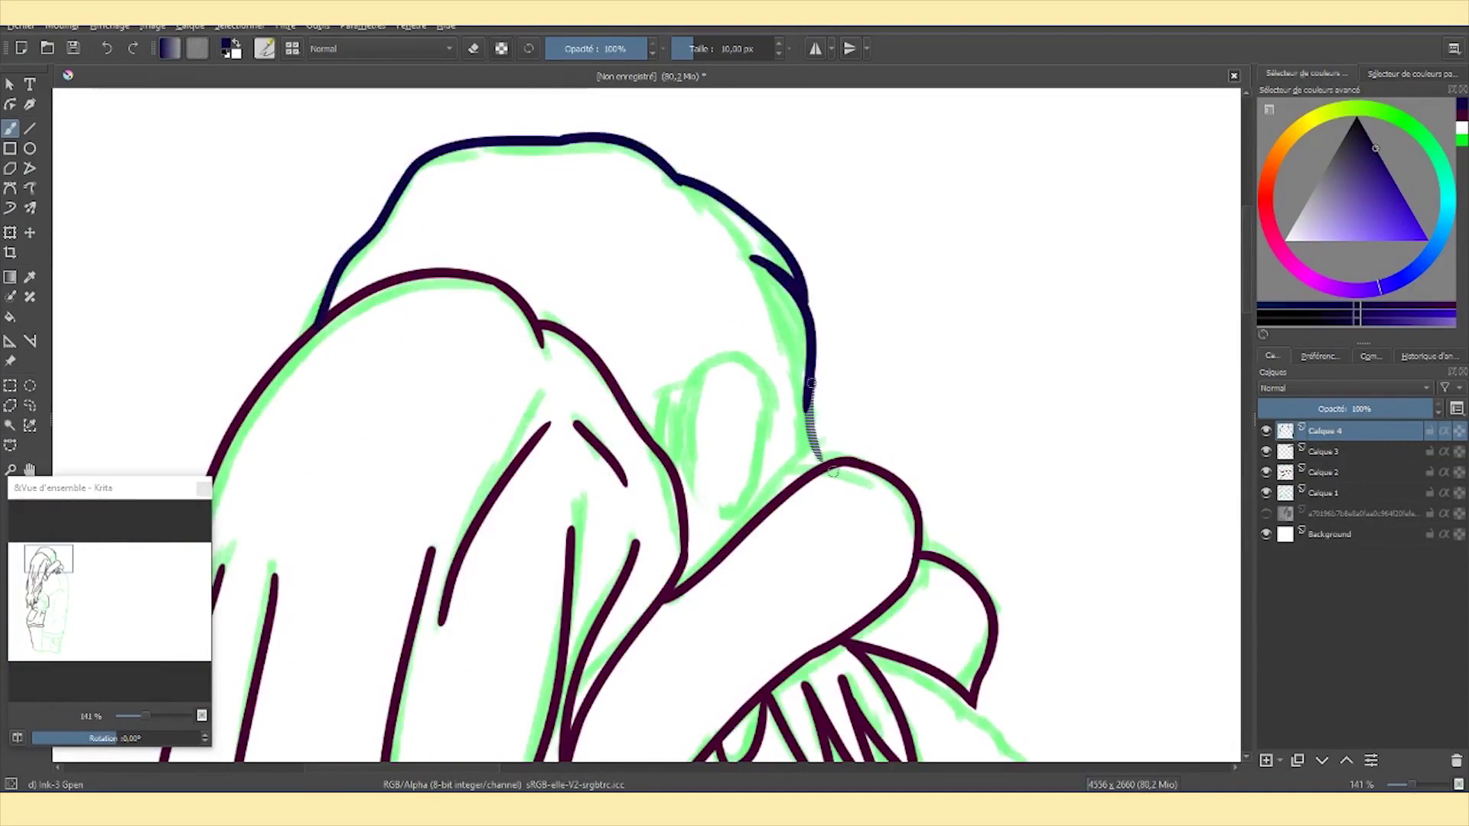
Ink the man's ear and the short sideburn line beside it, redoing the lower curve of the ear.
{"action": "mouse_move", "coordinate": [688, 463]}
{"action": "left_mouse_down"}
{"action": "mouse_move", "coordinate": [754, 484]}
{"action": "mouse_move", "coordinate": [723, 516]}
{"action": "left_mouse_up"}
{"action": "key", "text": "ctrl+z"}
{"action": "left_click_drag", "start_coordinate": [763, 432], "coordinate": [723, 516]}
{"action": "left_click_drag", "start_coordinate": [685, 409], "coordinate": [694, 497]}
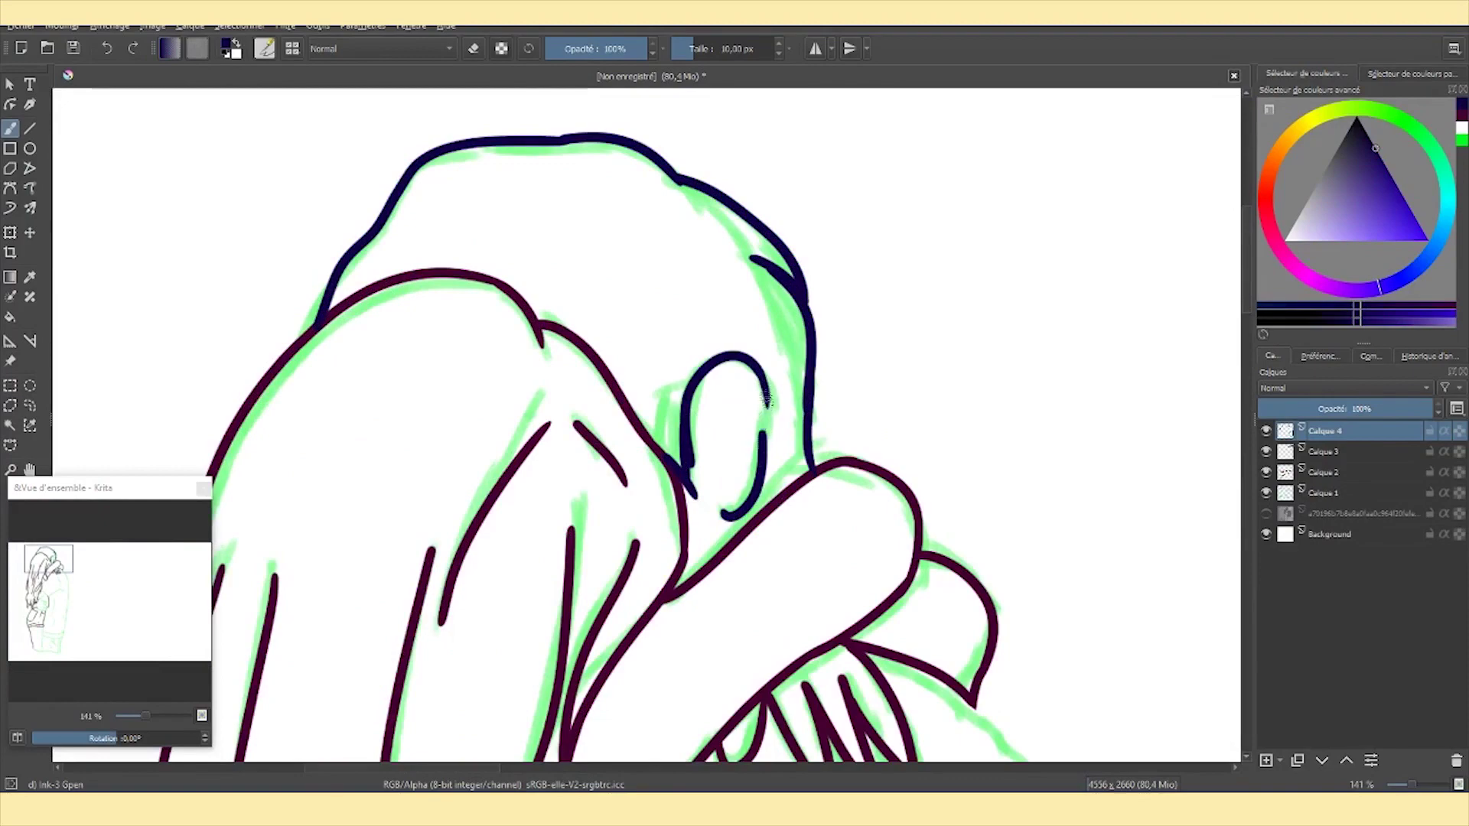
Move the man's line art layer, Calque 4, below Calque 3 and Calque 2.
{"action": "scroll", "coordinate": [768, 413], "scroll_direction": "down", "scroll_amount": 4}
{"action": "key", "text": "ctrl+Page_Down"}
{"action": "key", "text": "ctrl+Page_Down"}
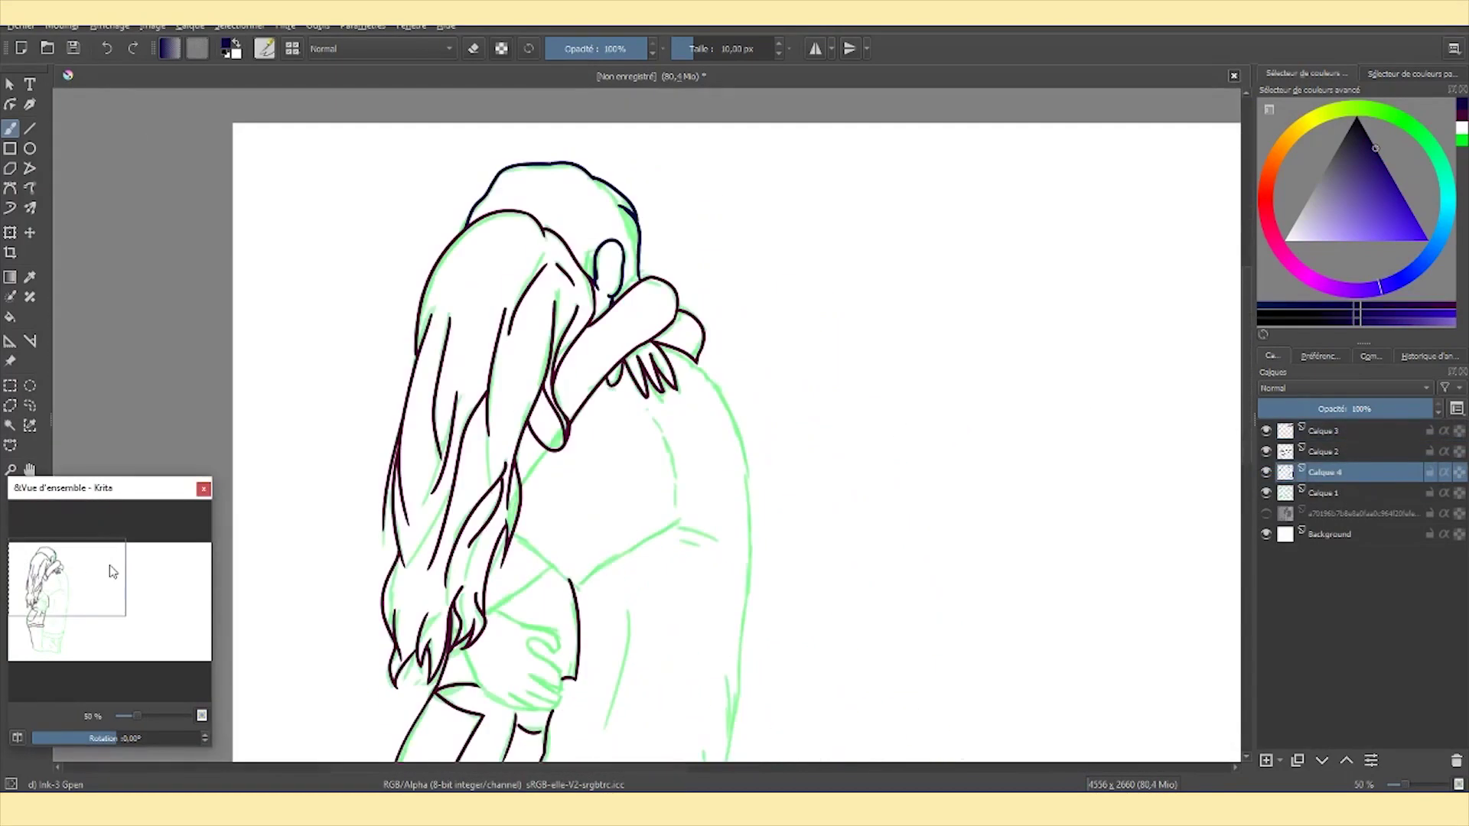
Ink the man's torso line below the woman's elbow and the diagonal edge of his forearm in dark blue.
{"action": "scroll", "coordinate": [626, 350], "scroll_direction": "up", "scroll_amount": 2}
{"action": "key", "text": "e"}
{"action": "left_click_drag", "start_coordinate": [492, 606], "coordinate": [655, 721]}
{"action": "key", "text": "ctrl+z"}
{"action": "left_click_drag", "start_coordinate": [438, 658], "coordinate": [476, 370]}
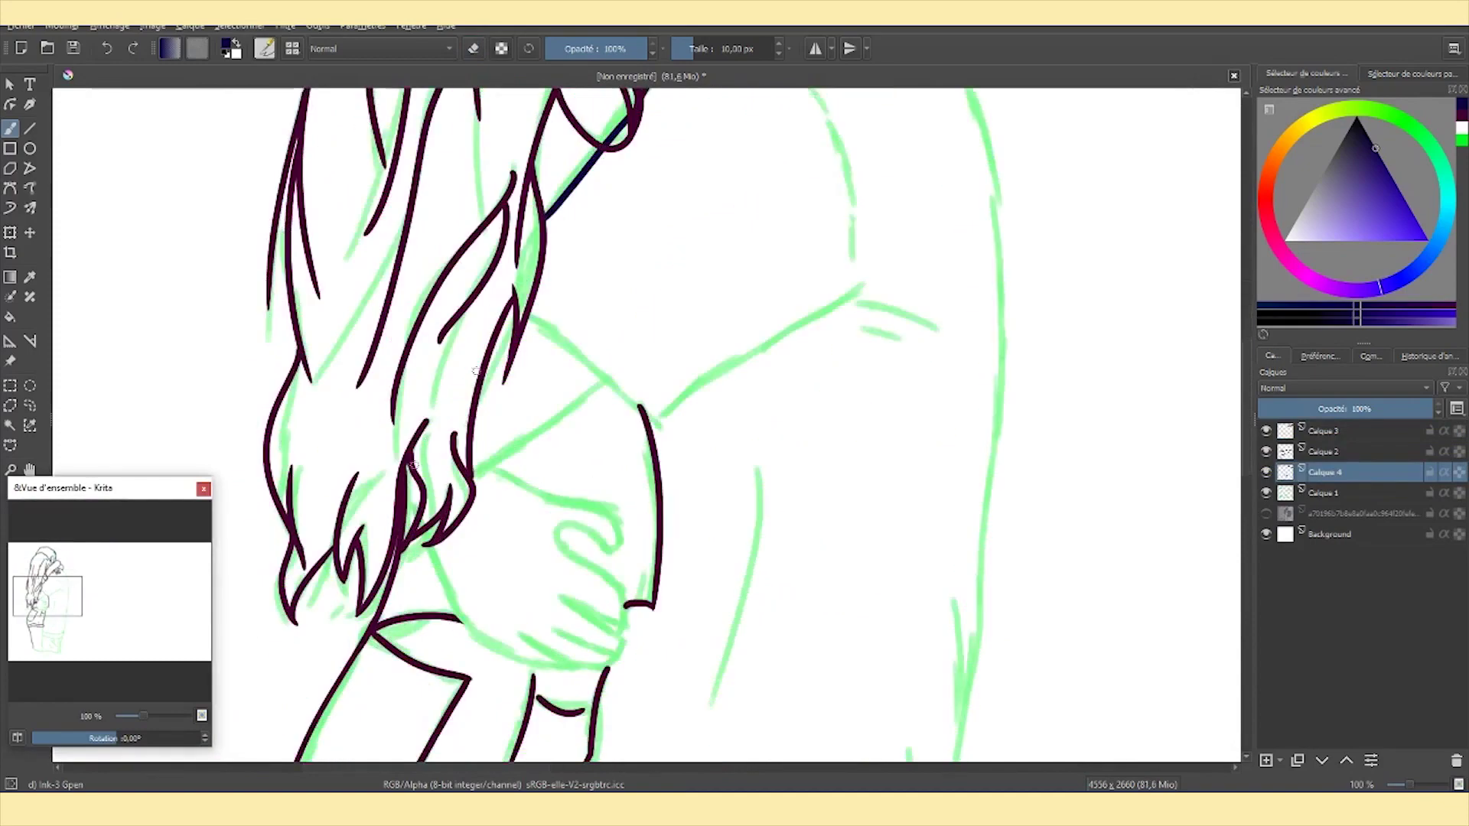
{"action": "scroll", "coordinate": [475, 370], "scroll_direction": "up", "scroll_amount": 2}
{"action": "mouse_move", "coordinate": [455, 636]}
{"action": "left_mouse_down"}
{"action": "mouse_move", "coordinate": [673, 498]}
{"action": "mouse_move", "coordinate": [715, 449]}
{"action": "left_mouse_up"}
{"action": "scroll", "coordinate": [439, 380], "scroll_direction": "down", "scroll_amount": 3}
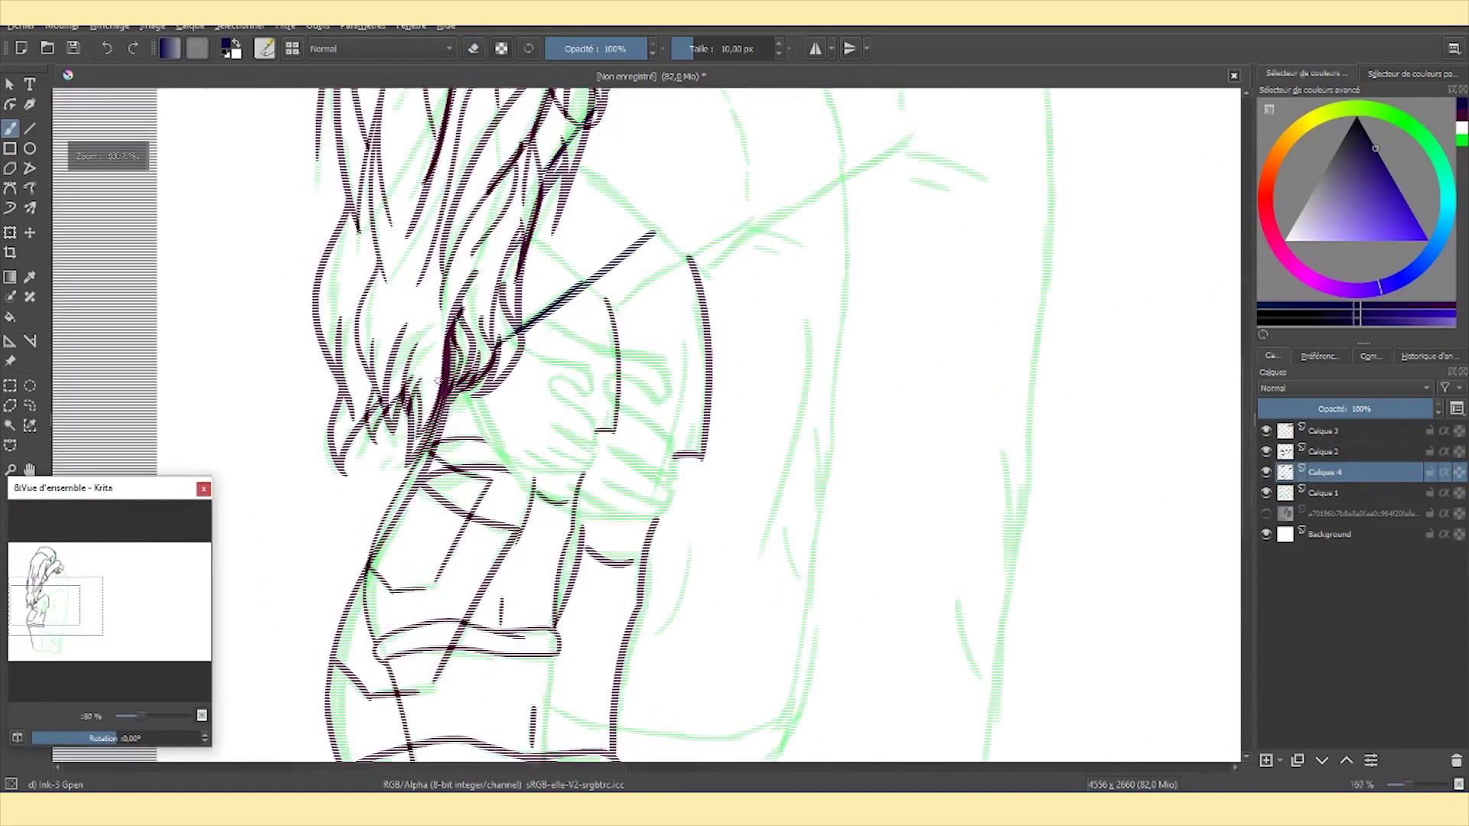
On Calque 3, erase the woman's body line where it overlaps the ends of her hair.
{"action": "scroll", "coordinate": [439, 381], "scroll_direction": "up", "scroll_amount": 1}
{"action": "left_click", "coordinate": [451, 375], "text": "ctrl"}
{"action": "left_click", "coordinate": [1463, 120]}
{"action": "key", "text": "e"}
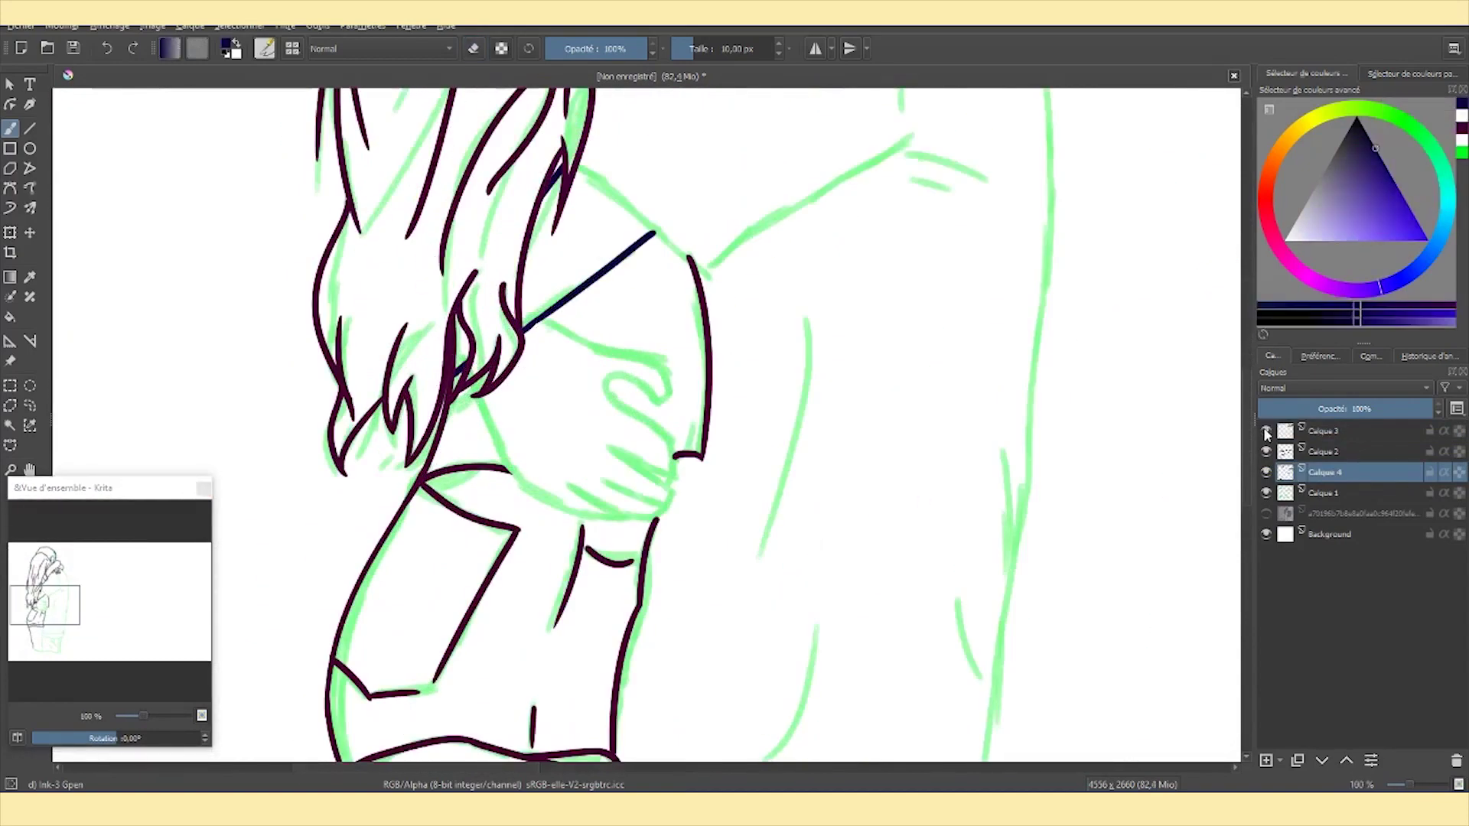
{"action": "left_click", "coordinate": [1293, 431]}
{"action": "scroll", "coordinate": [455, 331], "scroll_direction": "up", "scroll_amount": 2}
{"action": "key", "text": "e"}
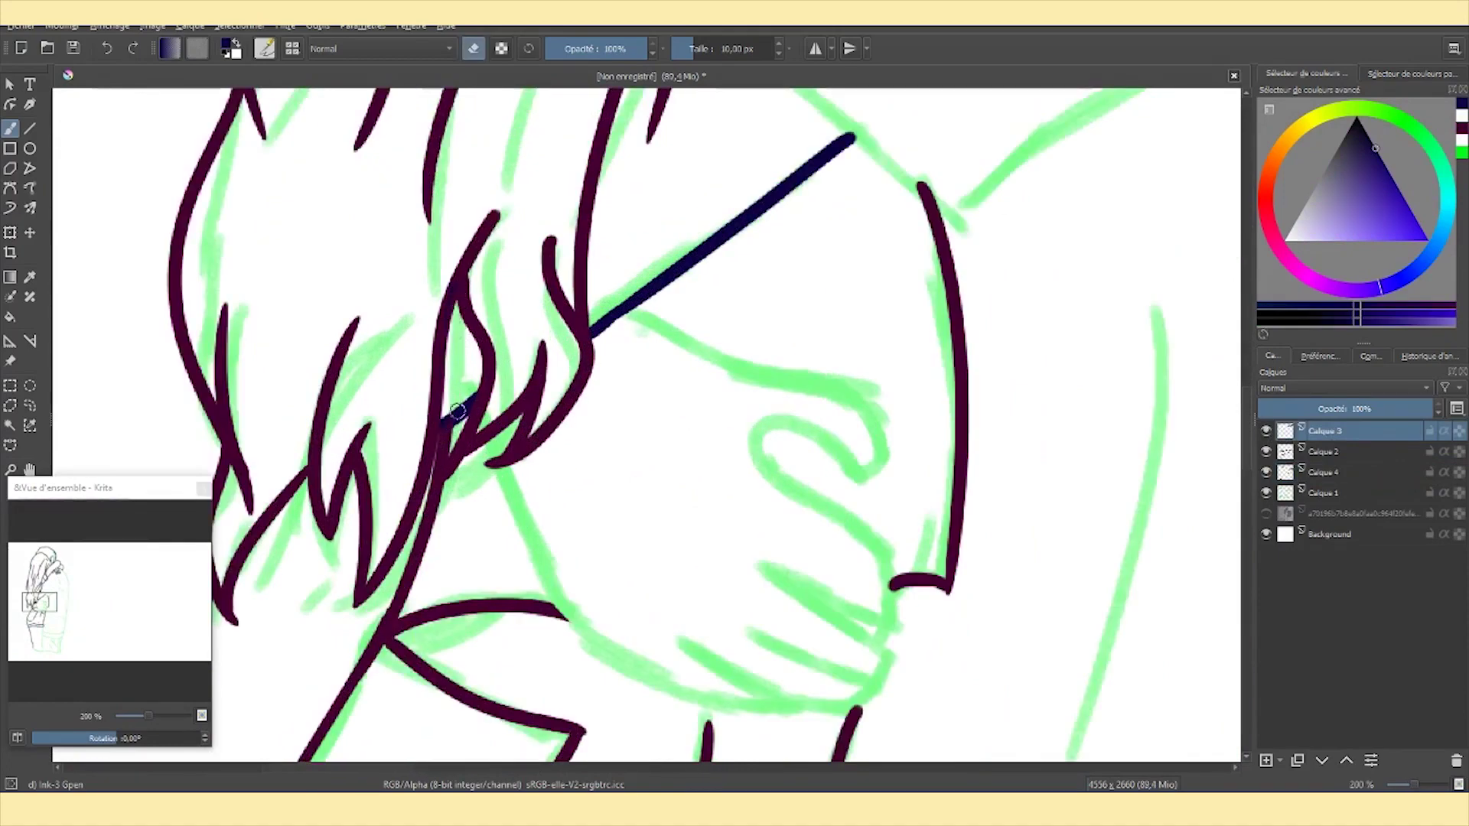
{"action": "scroll", "coordinate": [456, 411], "scroll_direction": "down", "scroll_amount": 2}
{"action": "key", "text": "e"}
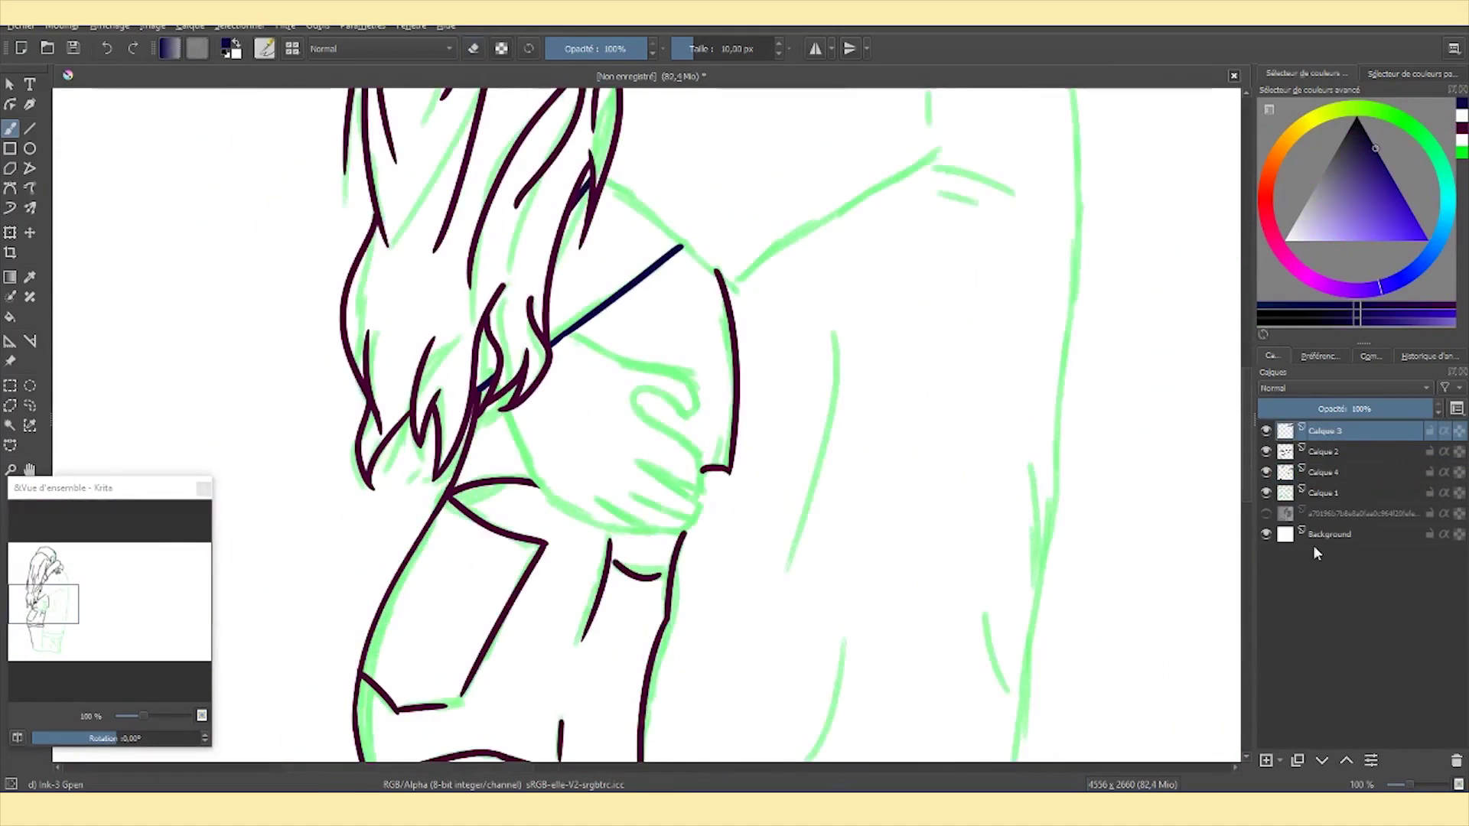
Ink the front edge of the woman's leg in dark plum, from the shorts' cuff down to the sketch's bottom edge.
{"action": "scroll", "coordinate": [765, 459], "scroll_direction": "down", "scroll_amount": 3}
{"action": "left_click", "coordinate": [1323, 452]}
{"action": "scroll", "coordinate": [484, 672], "scroll_direction": "up", "scroll_amount": 3}
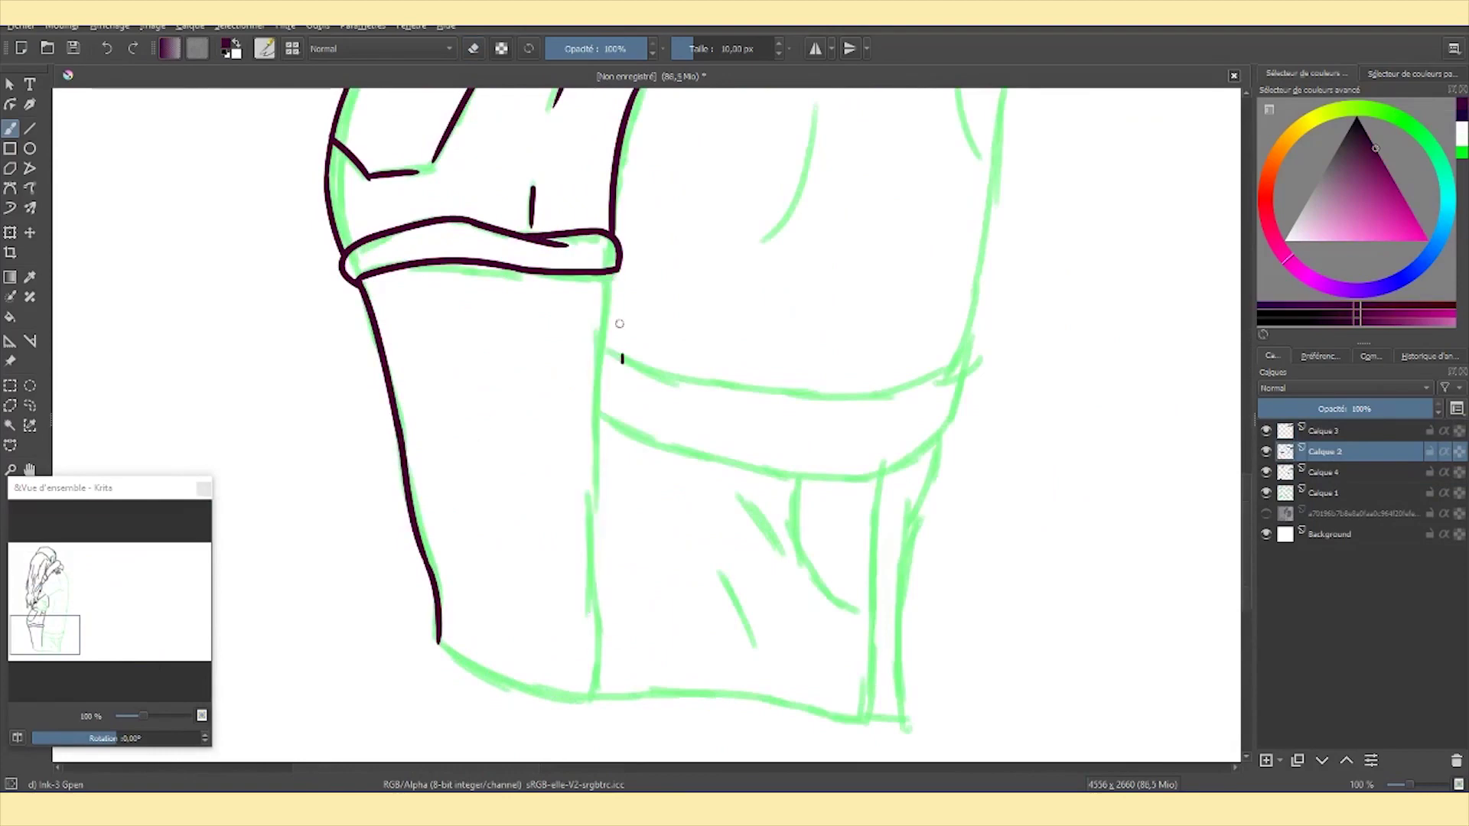
{"action": "left_click_drag", "start_coordinate": [611, 274], "coordinate": [604, 616]}
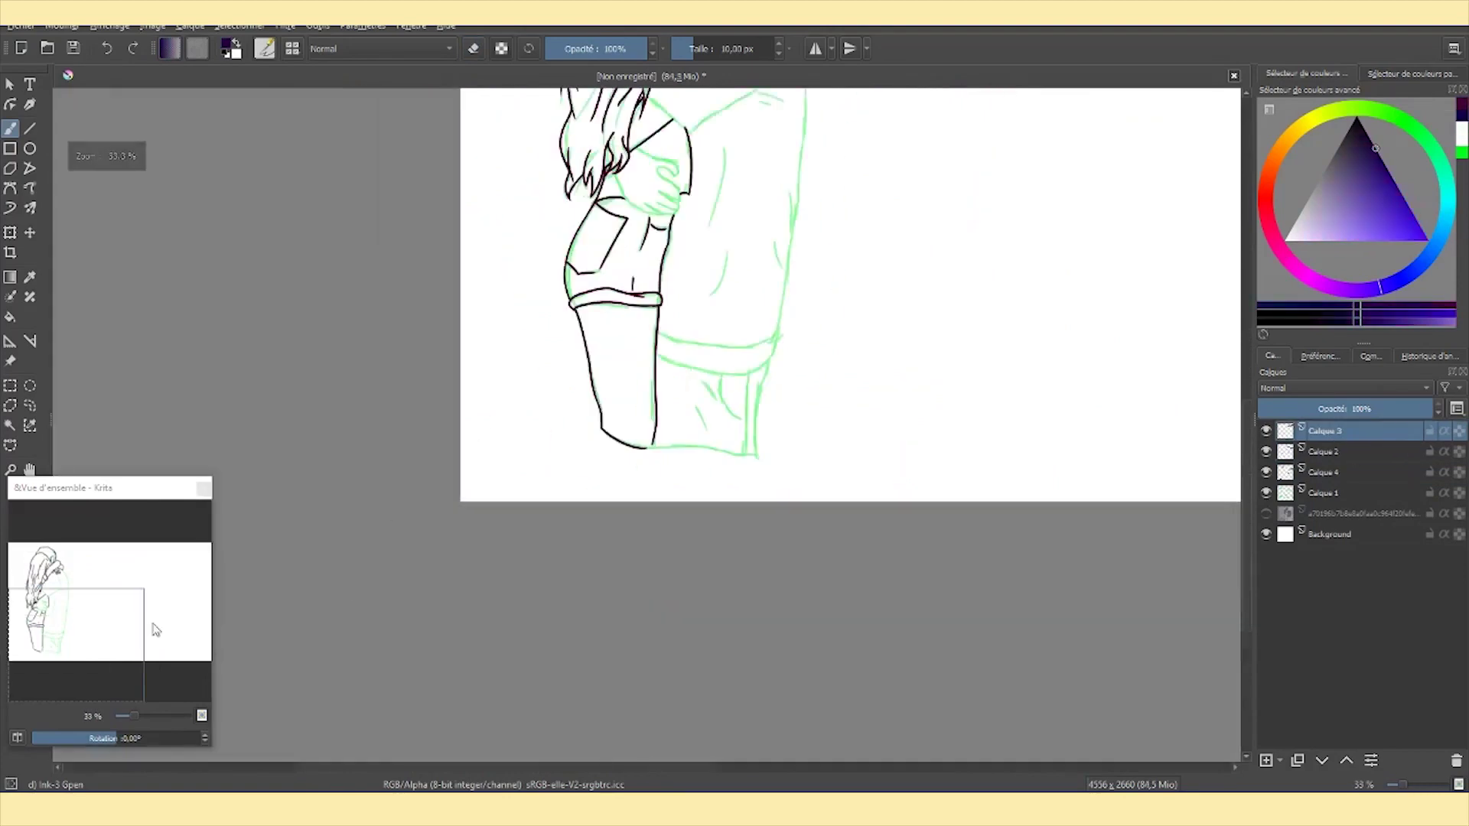
Ink the lower outline and the fingers of the man's hand in dark blue on a new layer.
{"action": "scroll", "coordinate": [536, 382], "scroll_direction": "up", "scroll_amount": 3}
{"action": "mouse_move", "coordinate": [499, 378]}
{"action": "left_mouse_down"}
{"action": "mouse_move", "coordinate": [585, 524]}
{"action": "mouse_move", "coordinate": [684, 561]}
{"action": "mouse_move", "coordinate": [772, 548]}
{"action": "left_mouse_up"}
{"action": "left_click_drag", "start_coordinate": [708, 472], "coordinate": [793, 530]}
{"action": "left_click_drag", "start_coordinate": [692, 395], "coordinate": [791, 498]}
{"action": "key", "text": "e"}
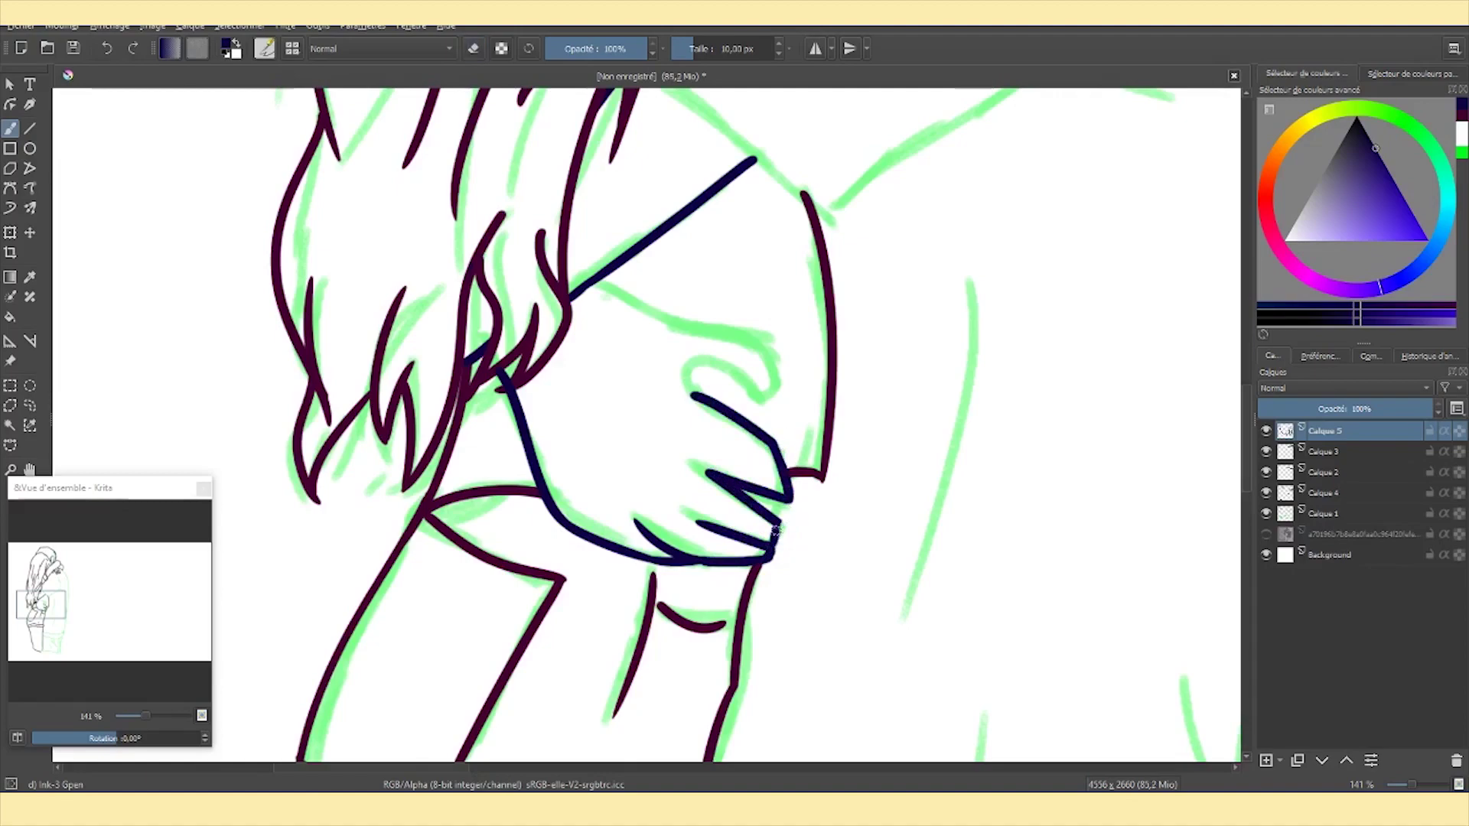
Ink the thumb and the upper edge of the man's hand from the wrist.
{"action": "left_click_drag", "start_coordinate": [703, 384], "coordinate": [765, 398]}
{"action": "left_click_drag", "start_coordinate": [605, 290], "coordinate": [773, 352]}
{"action": "scroll", "coordinate": [689, 383], "scroll_direction": "down", "scroll_amount": 6}
Show the reference photo and add a row of short dashes across the back of the man's hand.
{"action": "scroll", "coordinate": [612, 382], "scroll_direction": "up", "scroll_amount": 3}
{"action": "left_click", "coordinate": [1266, 534]}
{"action": "scroll", "coordinate": [498, 321], "scroll_direction": "up", "scroll_amount": 2}
{"action": "left_click_drag", "start_coordinate": [457, 336], "coordinate": [448, 354]}
{"action": "left_click_drag", "start_coordinate": [476, 313], "coordinate": [469, 326]}
{"action": "left_click_drag", "start_coordinate": [502, 291], "coordinate": [494, 303]}
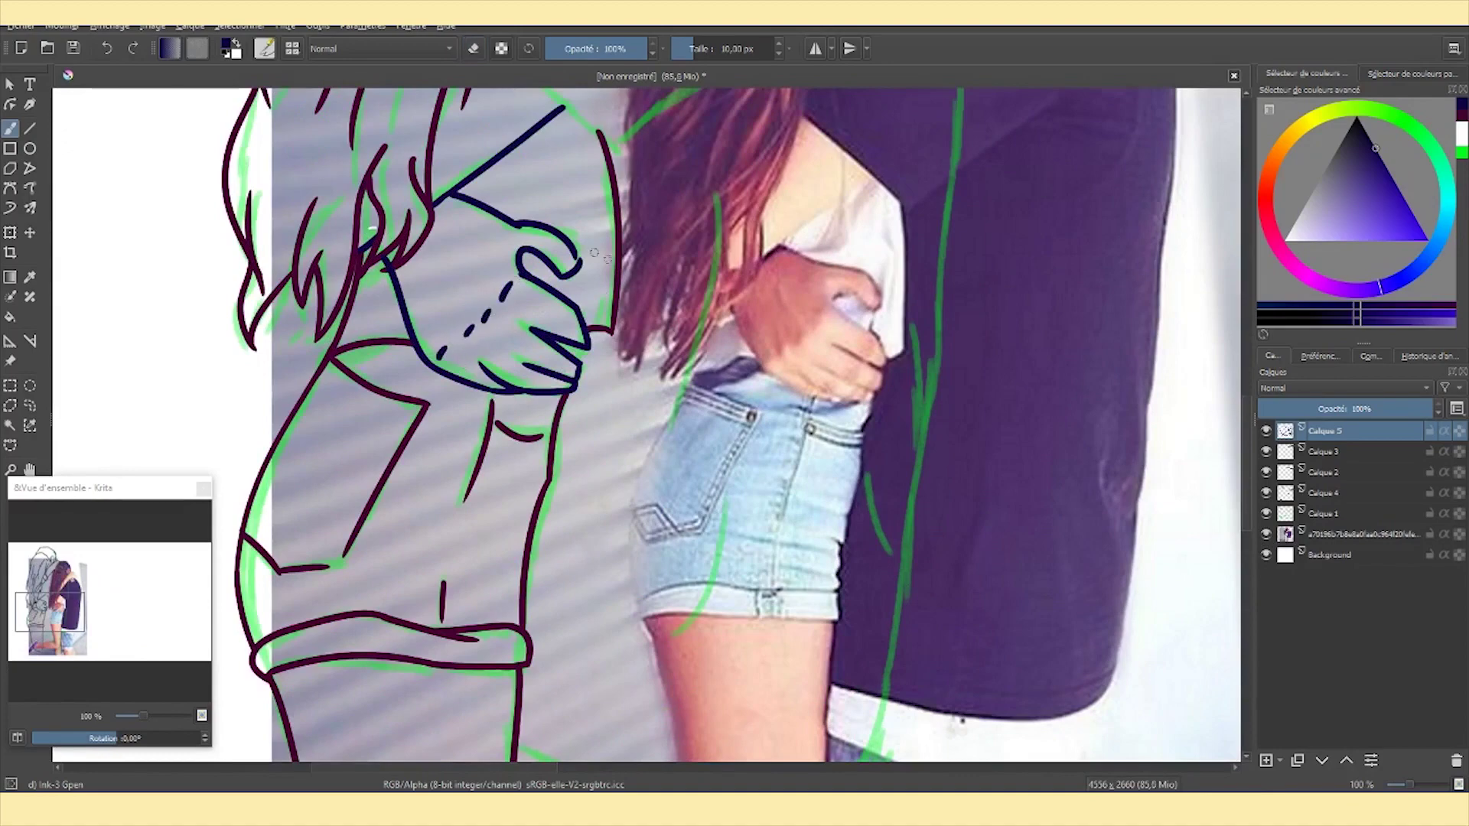
Hide the reference photo and refine the tip of the man's thumb, erasing the excess line.
{"action": "key", "text": "e"}
{"action": "scroll", "coordinate": [601, 287], "scroll_direction": "down", "scroll_amount": 2}
{"action": "left_click", "coordinate": [1266, 534]}
{"action": "scroll", "coordinate": [498, 306], "scroll_direction": "up", "scroll_amount": 5}
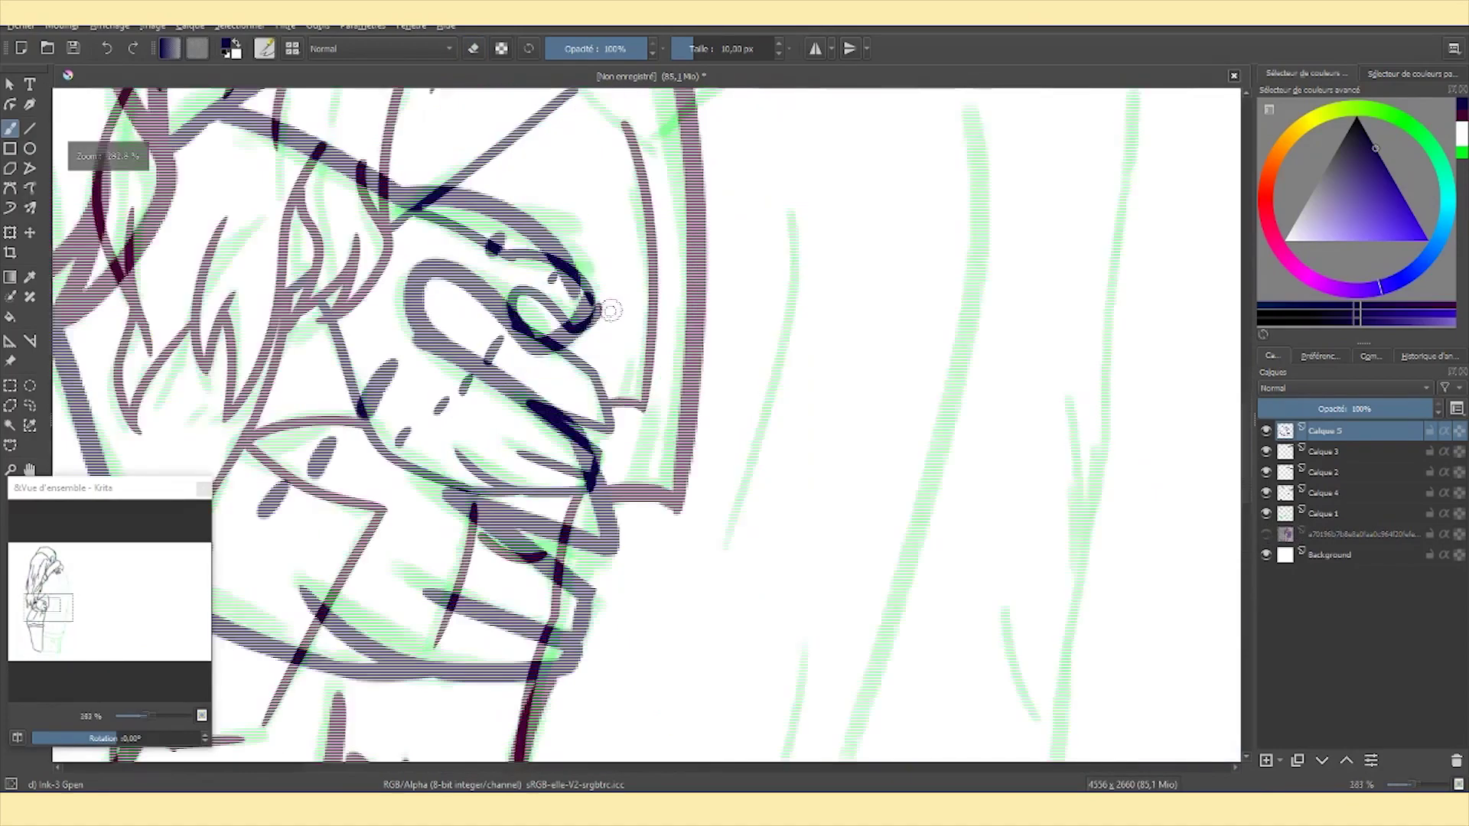
{"action": "key", "text": "e"}
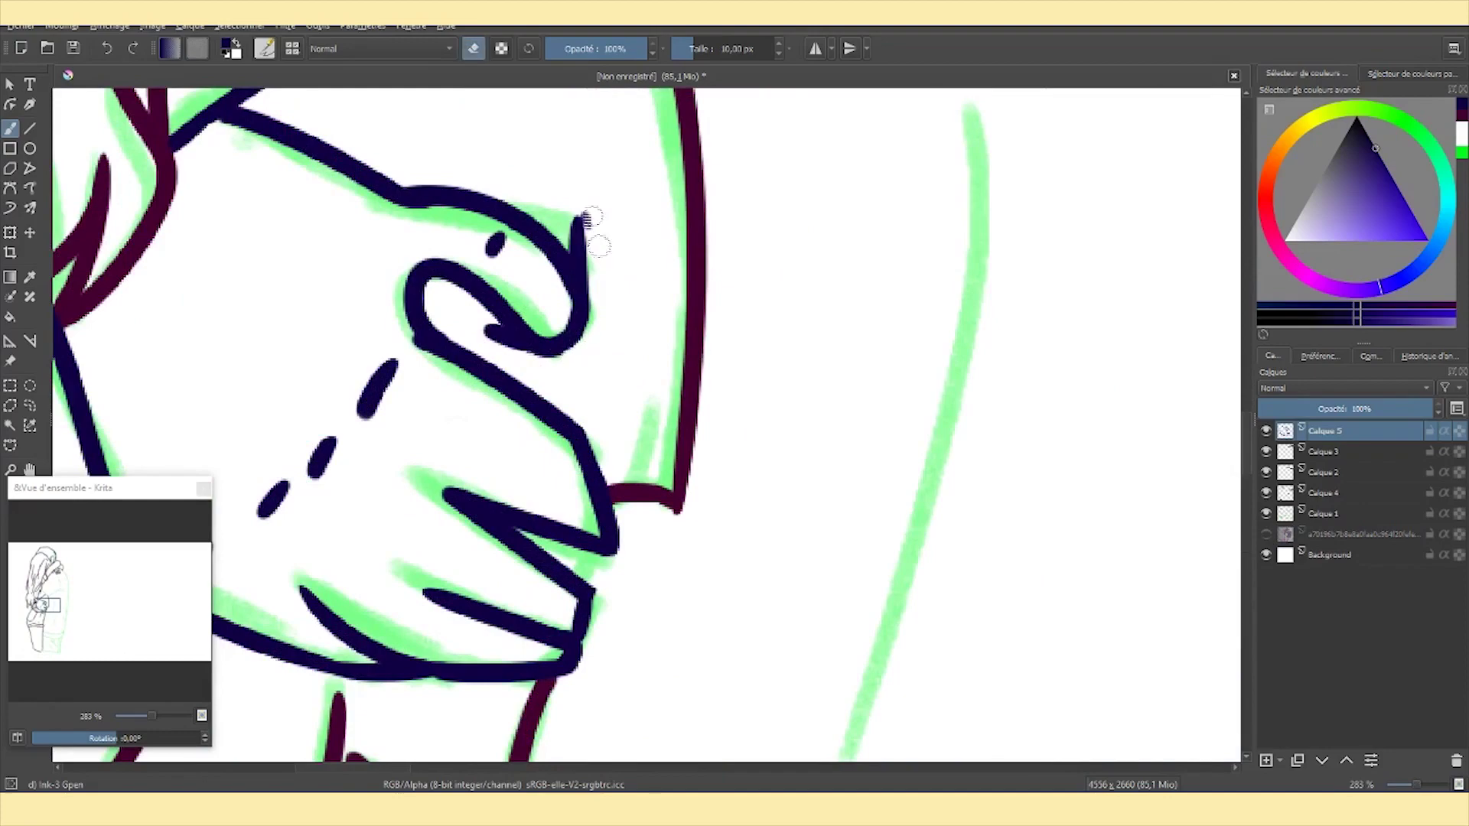
Show the reference photo and scale the man's hand layer down slightly around the woman's waist.
{"action": "scroll", "coordinate": [738, 386], "scroll_direction": "down", "scroll_amount": 8}
{"action": "left_click", "coordinate": [1266, 534]}
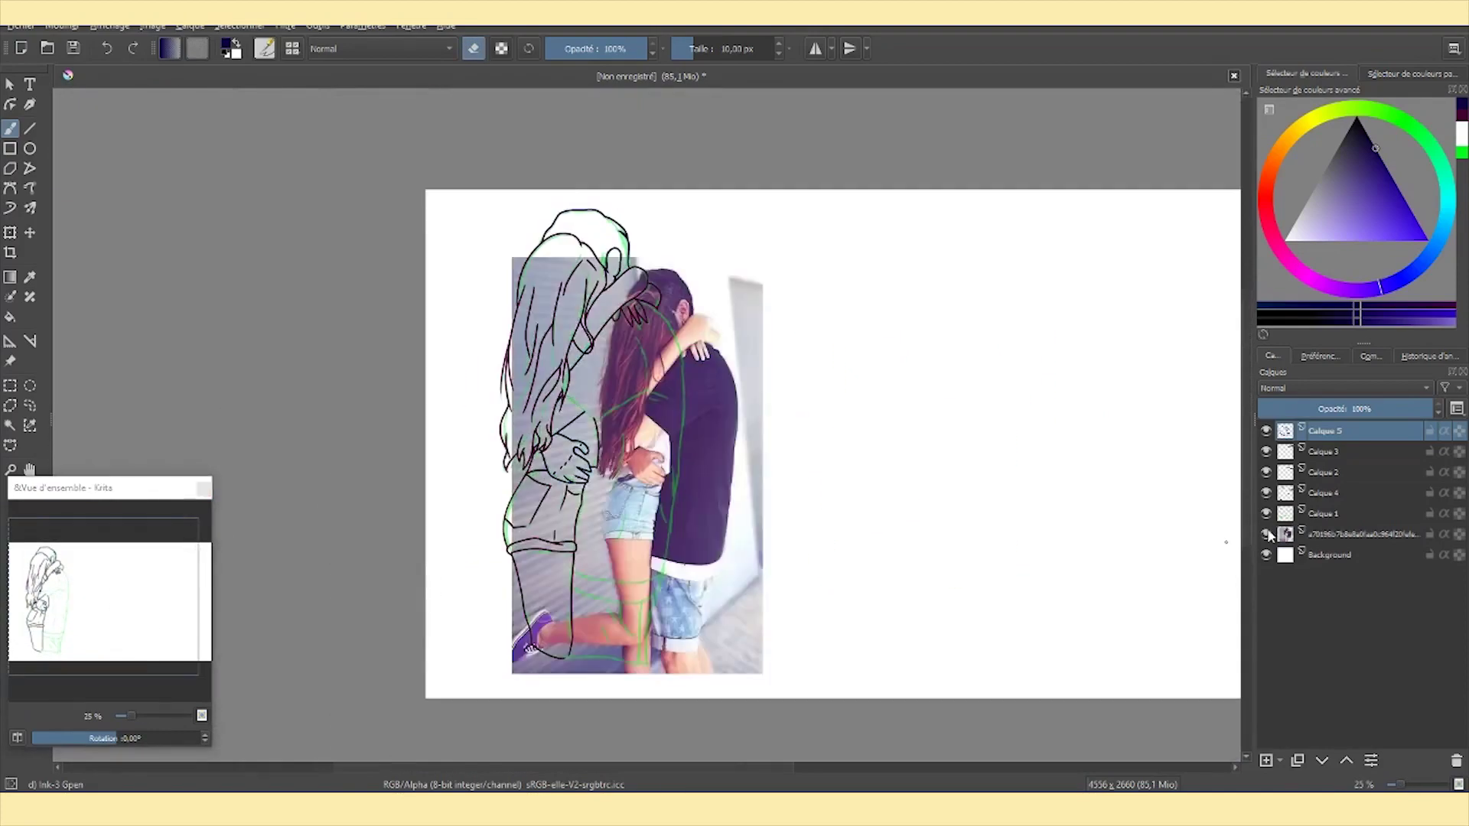
{"action": "left_click", "coordinate": [1267, 432]}
{"action": "key", "text": "ctrl+t"}
{"action": "scroll", "coordinate": [639, 482], "scroll_direction": "up", "scroll_amount": 3}
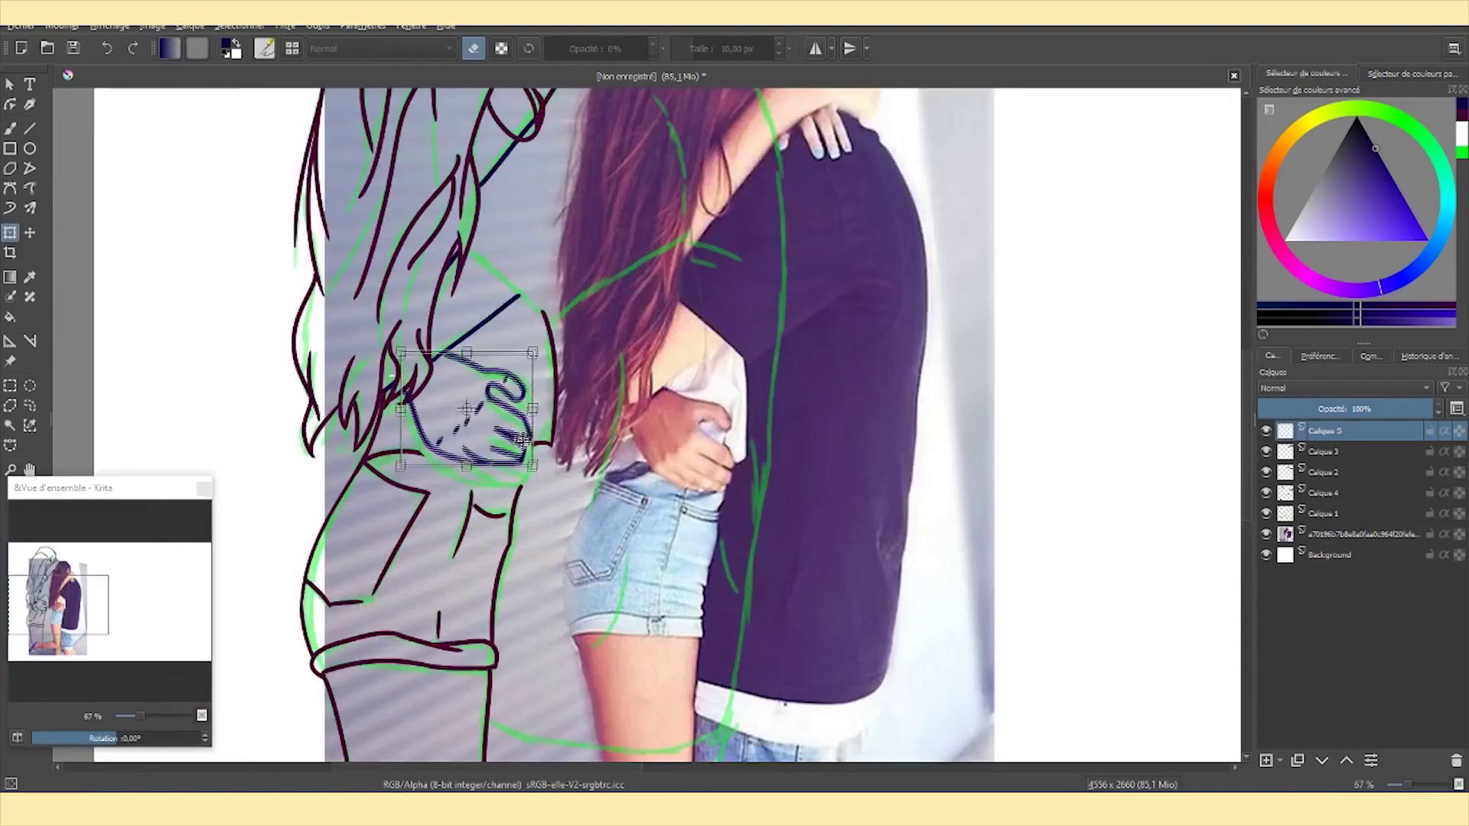
{"action": "left_click_drag", "start_coordinate": [527, 361], "coordinate": [419, 429]}
{"action": "key", "text": "Return"}
{"action": "scroll", "coordinate": [420, 428], "scroll_direction": "up", "scroll_amount": 4}
{"action": "key", "text": "b"}
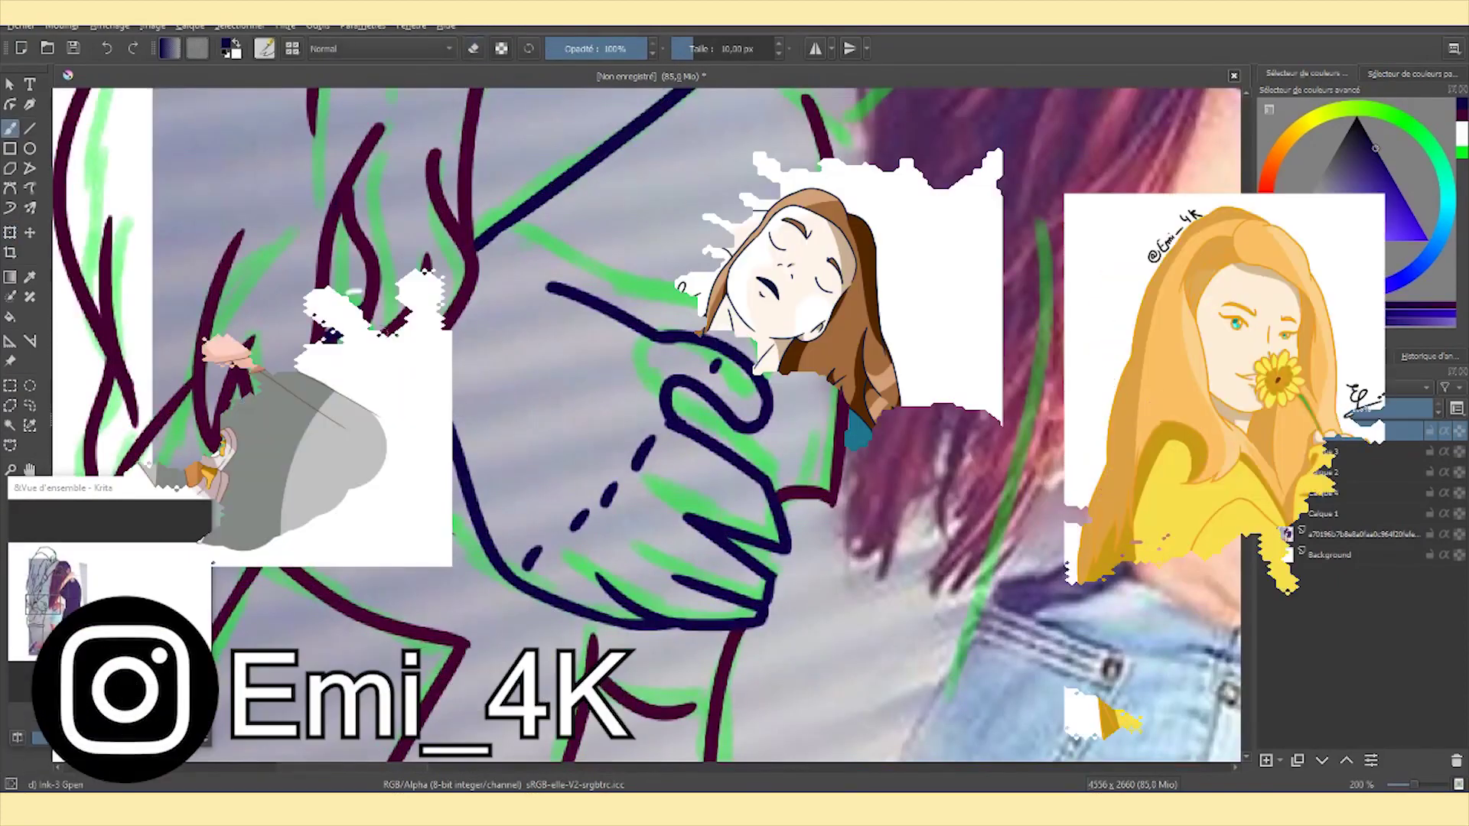
Move the man's hand layer below the woman's line layers, hide the reference photo and select the uppermost line layer.
{"action": "key", "text": "Page_Down"}
{"action": "key", "text": "Page_Down"}
{"action": "key", "text": "e"}
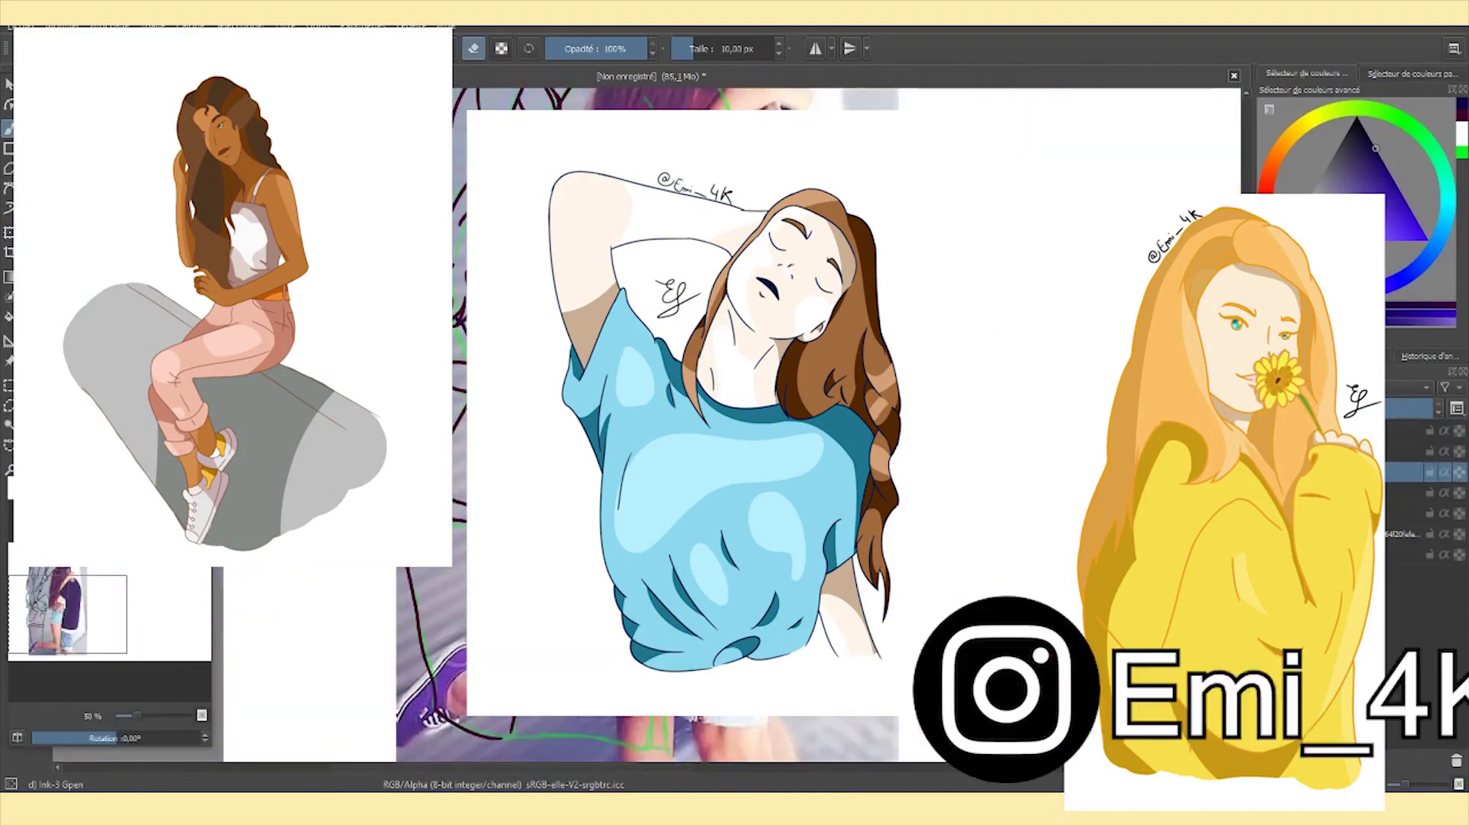
{"action": "key", "text": "Page_Up"}
{"action": "key", "text": "Page_Up"}
{"action": "key", "text": "plus"}
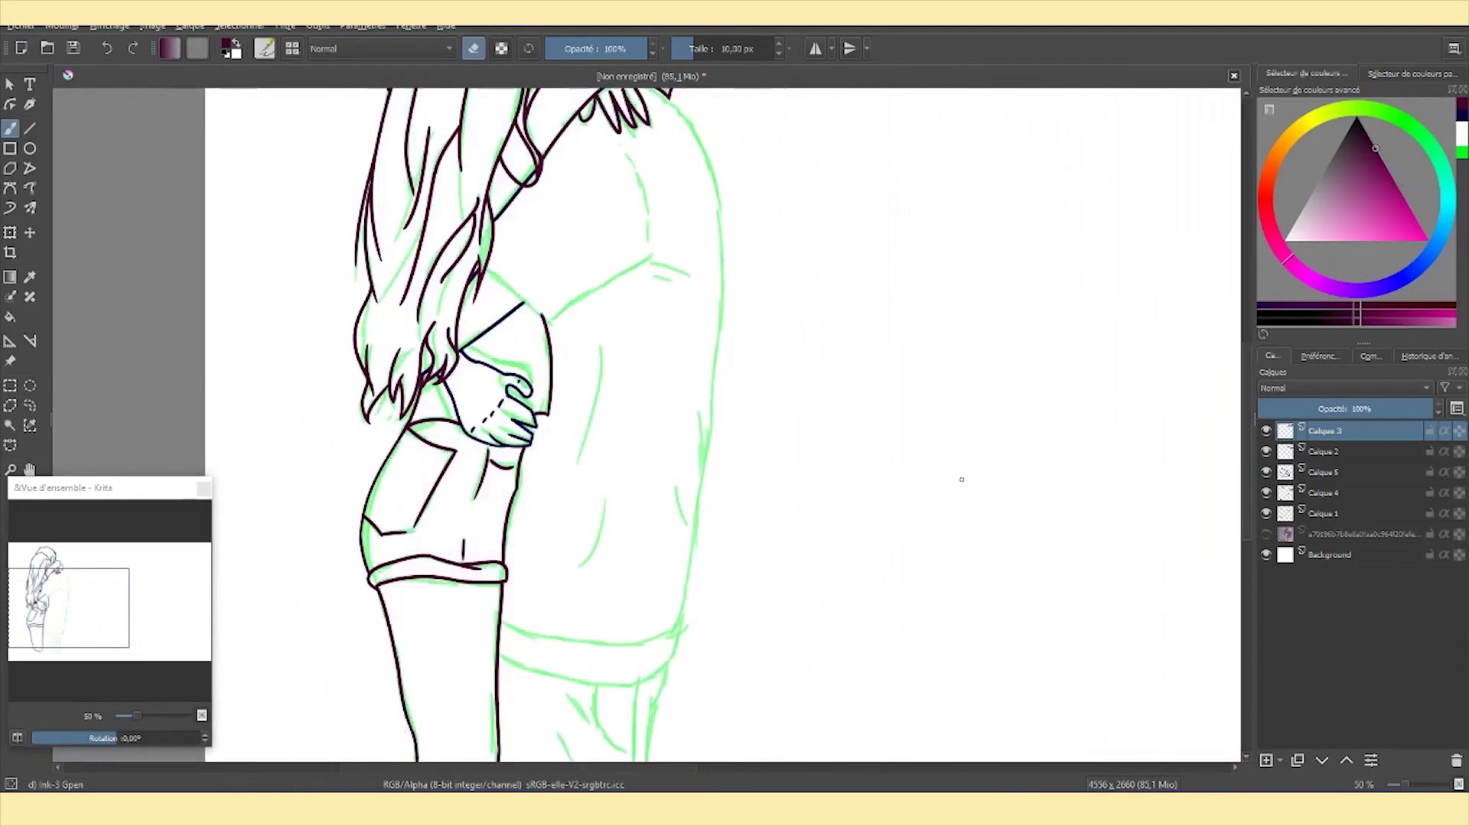
On a new layer above the man's arm lines, ink his sleeve edges, armpit folds and dashed shoulder seam in dark blue.
{"action": "left_click", "coordinate": [1283, 498]}
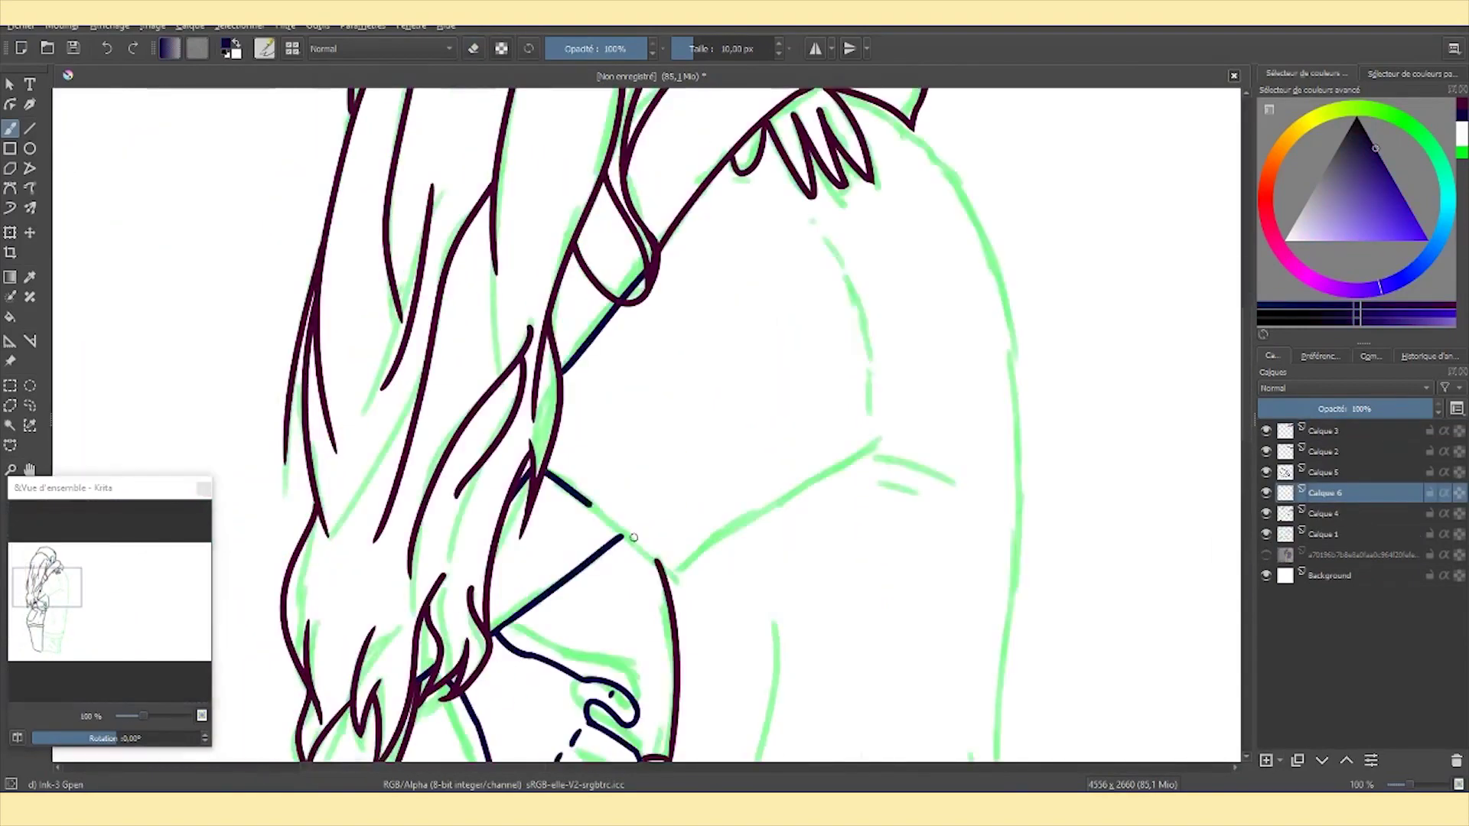
{"action": "left_click_drag", "start_coordinate": [666, 579], "coordinate": [878, 443]}
{"action": "left_click_drag", "start_coordinate": [880, 459], "coordinate": [960, 496]}
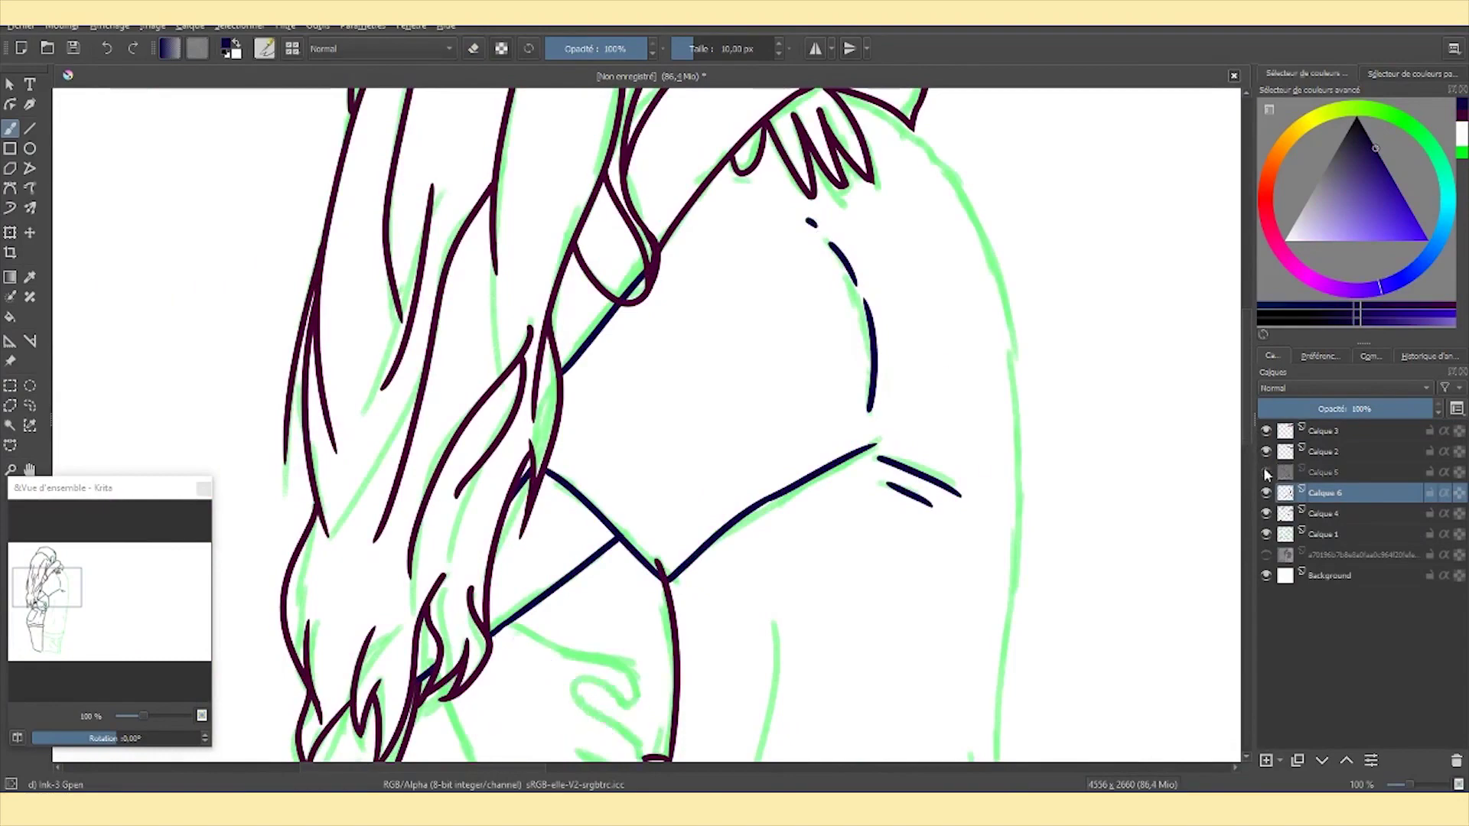
Erase the woman's line overshooting the man's sleeve corner, return to the shirt layer and enlarge the layer thumbnails.
{"action": "left_click", "coordinate": [1293, 432]}
{"action": "key", "text": "e"}
{"action": "left_click", "coordinate": [1301, 493]}
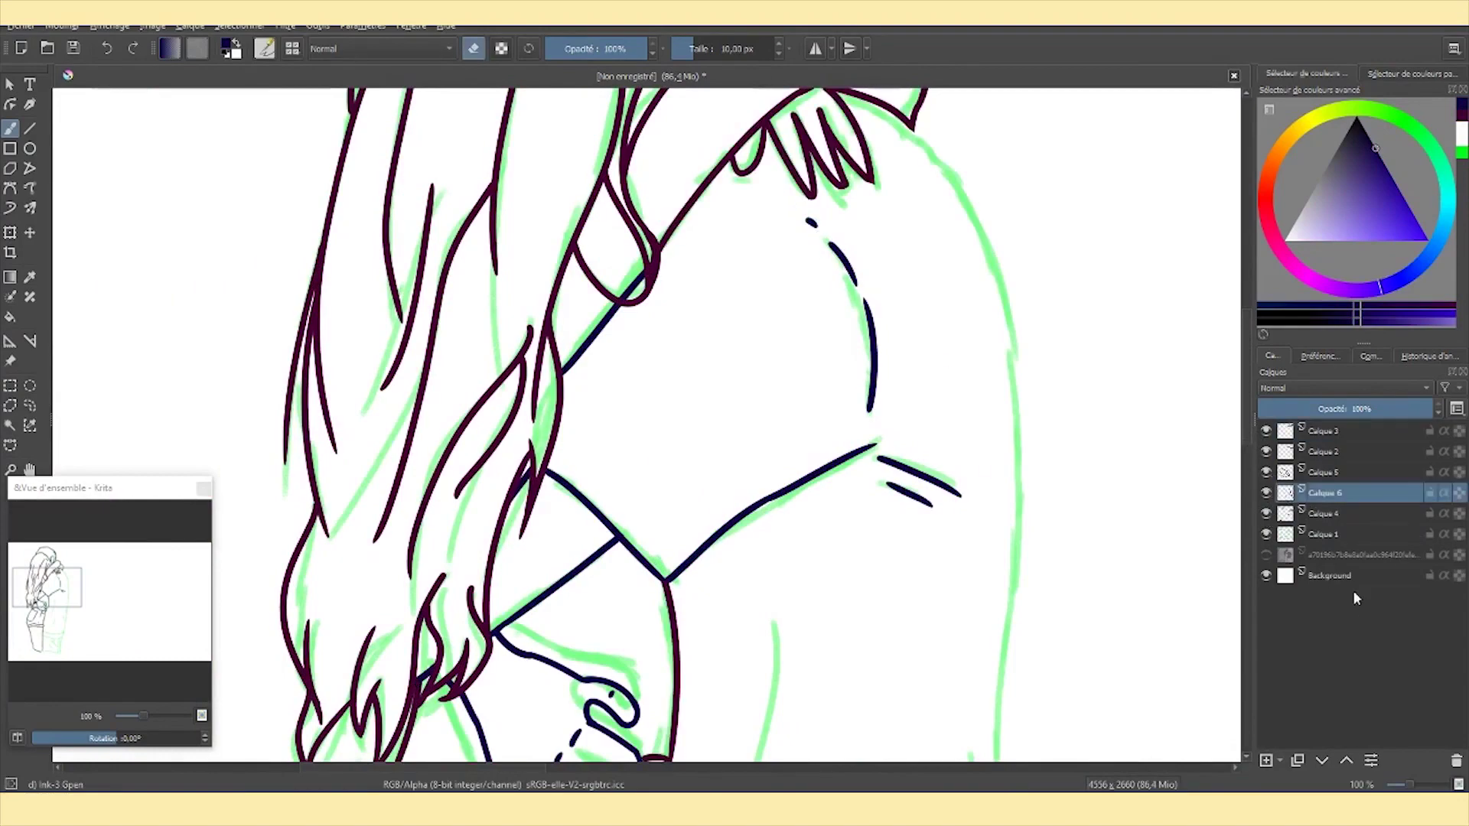
{"action": "scroll", "coordinate": [1416, 444], "scroll_direction": "up", "scroll_amount": 2}
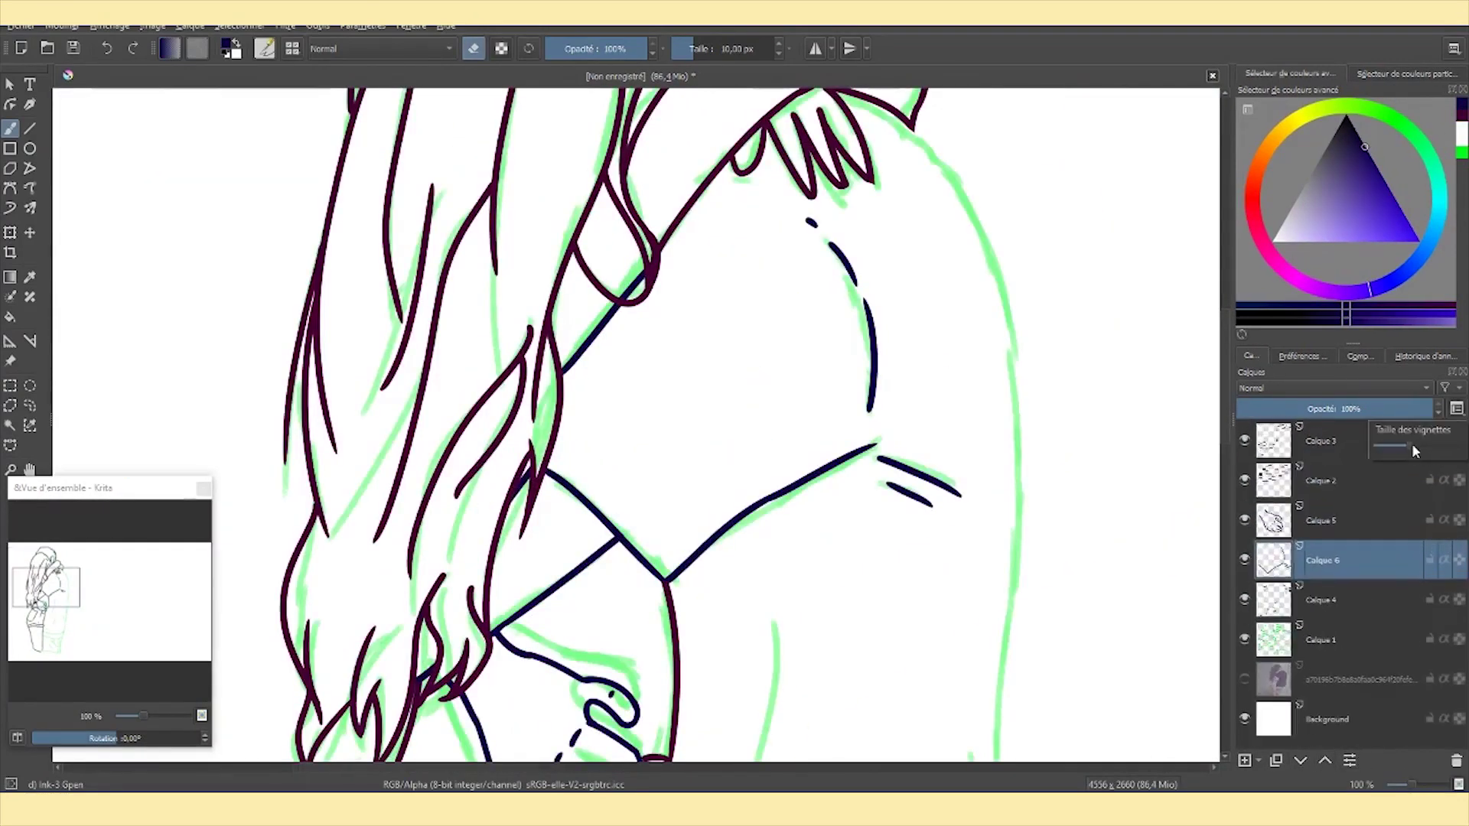
Ink the man's shoulder and back outline, the inner shirt folds and the curved shirt hem in dark blue.
{"action": "left_click_drag", "start_coordinate": [48, 578], "coordinate": [72, 569]}
{"action": "key", "text": "e"}
{"action": "mouse_move", "coordinate": [494, 274]}
{"action": "left_mouse_down"}
{"action": "mouse_move", "coordinate": [589, 459]}
{"action": "mouse_move", "coordinate": [604, 551]}
{"action": "left_mouse_up"}
{"action": "key", "text": "minus"}
{"action": "key", "text": "minus"}
{"action": "left_click_drag", "start_coordinate": [539, 465], "coordinate": [528, 502]}
{"action": "left_click_drag", "start_coordinate": [568, 413], "coordinate": [572, 221]}
{"action": "key", "text": "x"}
{"action": "left_click_drag", "start_coordinate": [351, 599], "coordinate": [540, 610]}
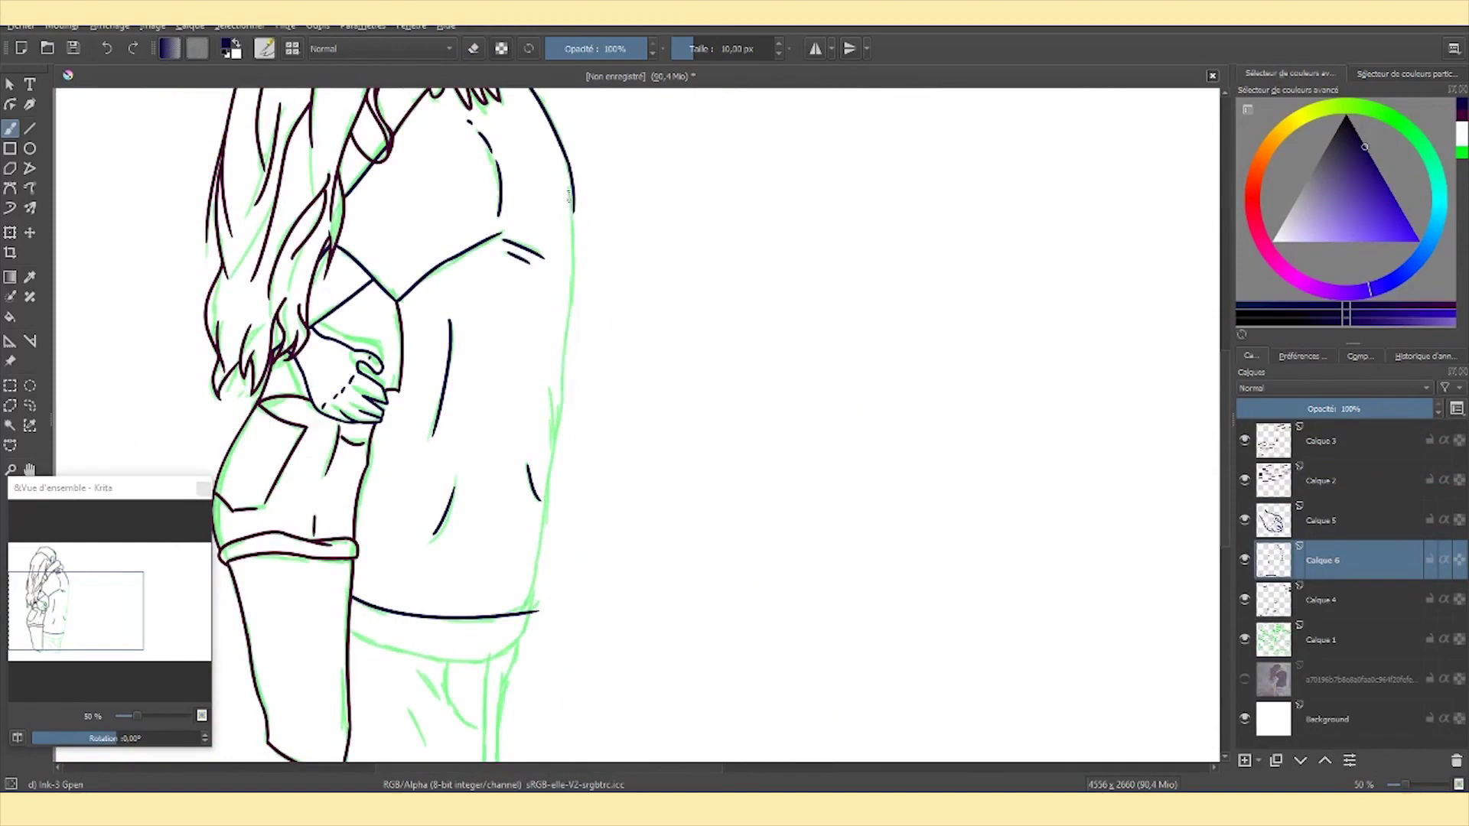
{"action": "left_click_drag", "start_coordinate": [576, 212], "coordinate": [521, 649]}
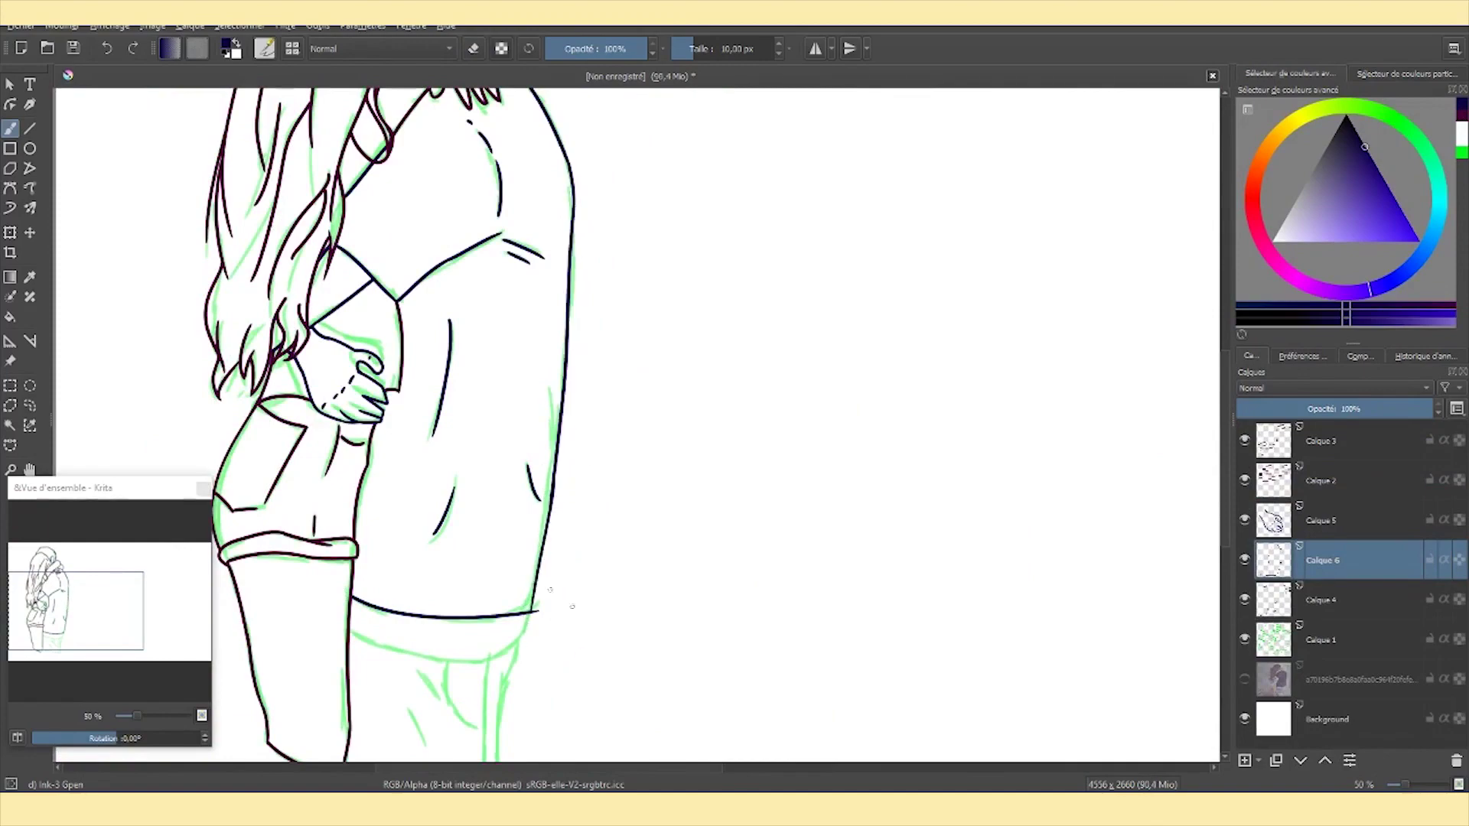
Ink the band beneath the man's shirt hem and clean up its outer corner.
{"action": "left_click_drag", "start_coordinate": [549, 590], "coordinate": [515, 400]}
{"action": "mouse_move", "coordinate": [469, 344]}
{"action": "left_mouse_down"}
{"action": "mouse_move", "coordinate": [498, 358]}
{"action": "mouse_move", "coordinate": [452, 448]}
{"action": "left_mouse_up"}
{"action": "left_click_drag", "start_coordinate": [489, 397], "coordinate": [493, 609]}
{"action": "scroll", "coordinate": [494, 610], "scroll_direction": "up", "scroll_amount": 3}
{"action": "left_click_drag", "start_coordinate": [693, 521], "coordinate": [788, 480]}
{"action": "key", "text": "e"}
{"action": "left_click_drag", "start_coordinate": [831, 354], "coordinate": [792, 478]}
Ink the man's trouser seam, outer edge and lower edge, and erase the excess line at the corner.
{"action": "scroll", "coordinate": [612, 383], "scroll_direction": "up", "scroll_amount": 5}
{"action": "scroll", "coordinate": [612, 383], "scroll_direction": "down", "scroll_amount": 10}
{"action": "left_click_drag", "start_coordinate": [876, 191], "coordinate": [847, 512]}
{"action": "mouse_move", "coordinate": [952, 157]}
{"action": "left_mouse_down"}
{"action": "mouse_move", "coordinate": [887, 593]}
{"action": "mouse_move", "coordinate": [888, 520]}
{"action": "left_mouse_up"}
{"action": "key", "text": "e"}
{"action": "mouse_move", "coordinate": [466, 492]}
{"action": "left_mouse_down"}
{"action": "mouse_move", "coordinate": [905, 526]}
{"action": "mouse_move", "coordinate": [902, 538]}
{"action": "left_mouse_up"}
{"action": "key", "text": "e"}
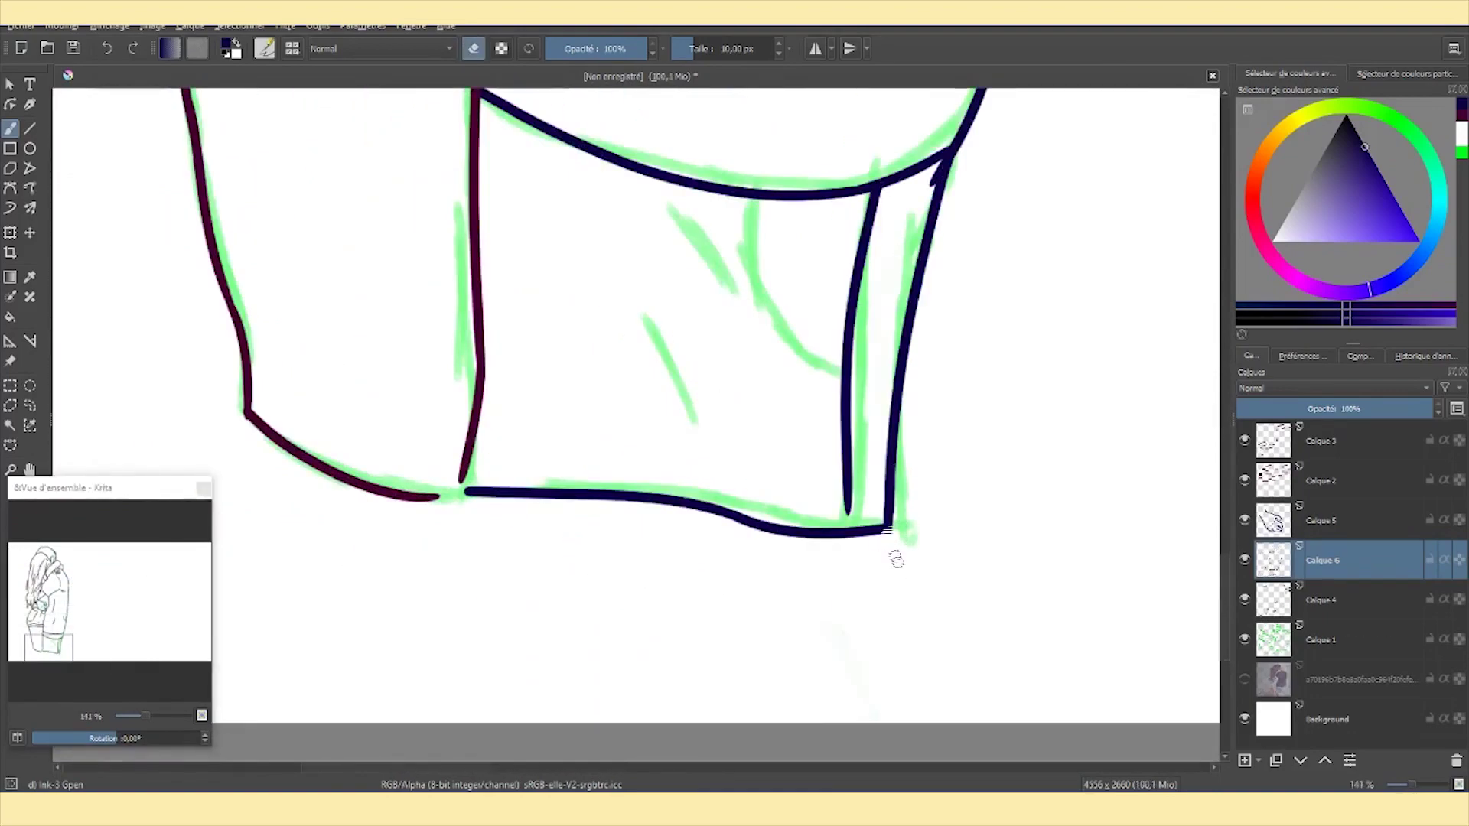
Ink the short crease lines on the man's trousers.
{"action": "scroll", "coordinate": [635, 406], "scroll_direction": "down", "scroll_amount": 10}
{"action": "left_click", "coordinate": [1244, 640]}
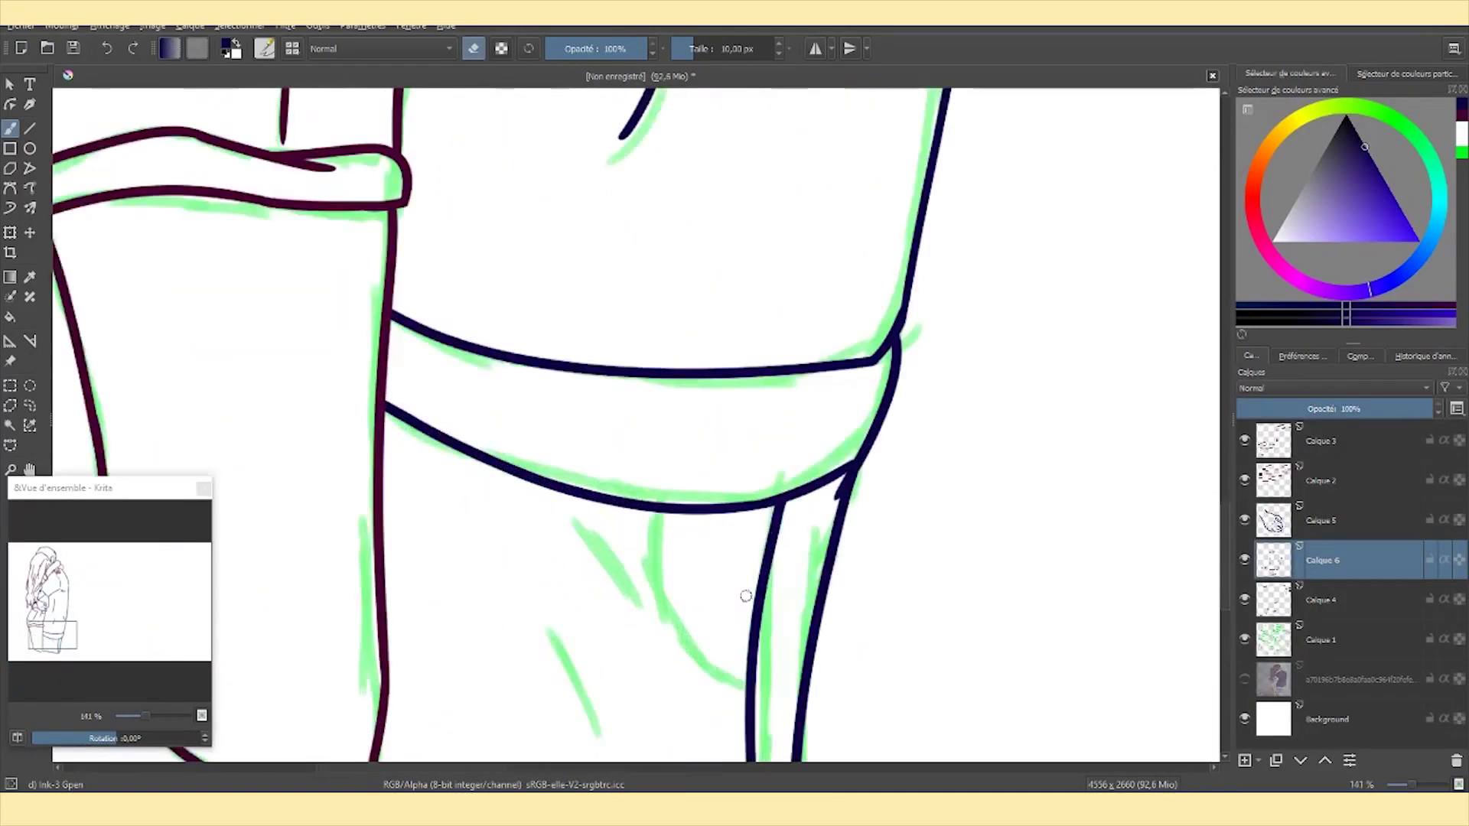
{"action": "left_click_drag", "start_coordinate": [597, 536], "coordinate": [620, 600]}
{"action": "left_click_drag", "start_coordinate": [688, 528], "coordinate": [666, 650]}
Hide the green sketch, group the line art layers and name the group LINE.
{"action": "scroll", "coordinate": [635, 413], "scroll_direction": "down", "scroll_amount": 10}
{"action": "mouse_move", "coordinate": [195, 654]}
{"action": "left_mouse_down"}
{"action": "mouse_move", "coordinate": [205, 633]}
{"action": "mouse_move", "coordinate": [197, 656]}
{"action": "left_mouse_up"}
{"action": "right_click", "coordinate": [1324, 560]}
{"action": "left_click", "coordinate": [1297, 565]}
{"action": "double_click", "coordinate": [1331, 440]}
{"action": "type", "text": "LINE"}
{"action": "key", "text": "Return"}
On a new layer, stamp large purple, dark plum and mauve swatches beside the couple with the Basic-1 brush.
{"action": "key", "text": "Insert"}
{"action": "left_click", "coordinate": [1359, 223]}
{"action": "left_click_drag", "start_coordinate": [1370, 291], "coordinate": [1304, 285]}
{"action": "left_click", "coordinate": [1339, 192]}
{"action": "right_click", "coordinate": [454, 273]}
{"action": "left_click", "coordinate": [459, 130]}
{"action": "left_click", "coordinate": [782, 240]}
{"action": "left_click", "coordinate": [1331, 198]}
{"action": "left_click", "coordinate": [863, 302]}
{"action": "left_click", "coordinate": [1353, 319]}
{"action": "left_click", "coordinate": [949, 281]}
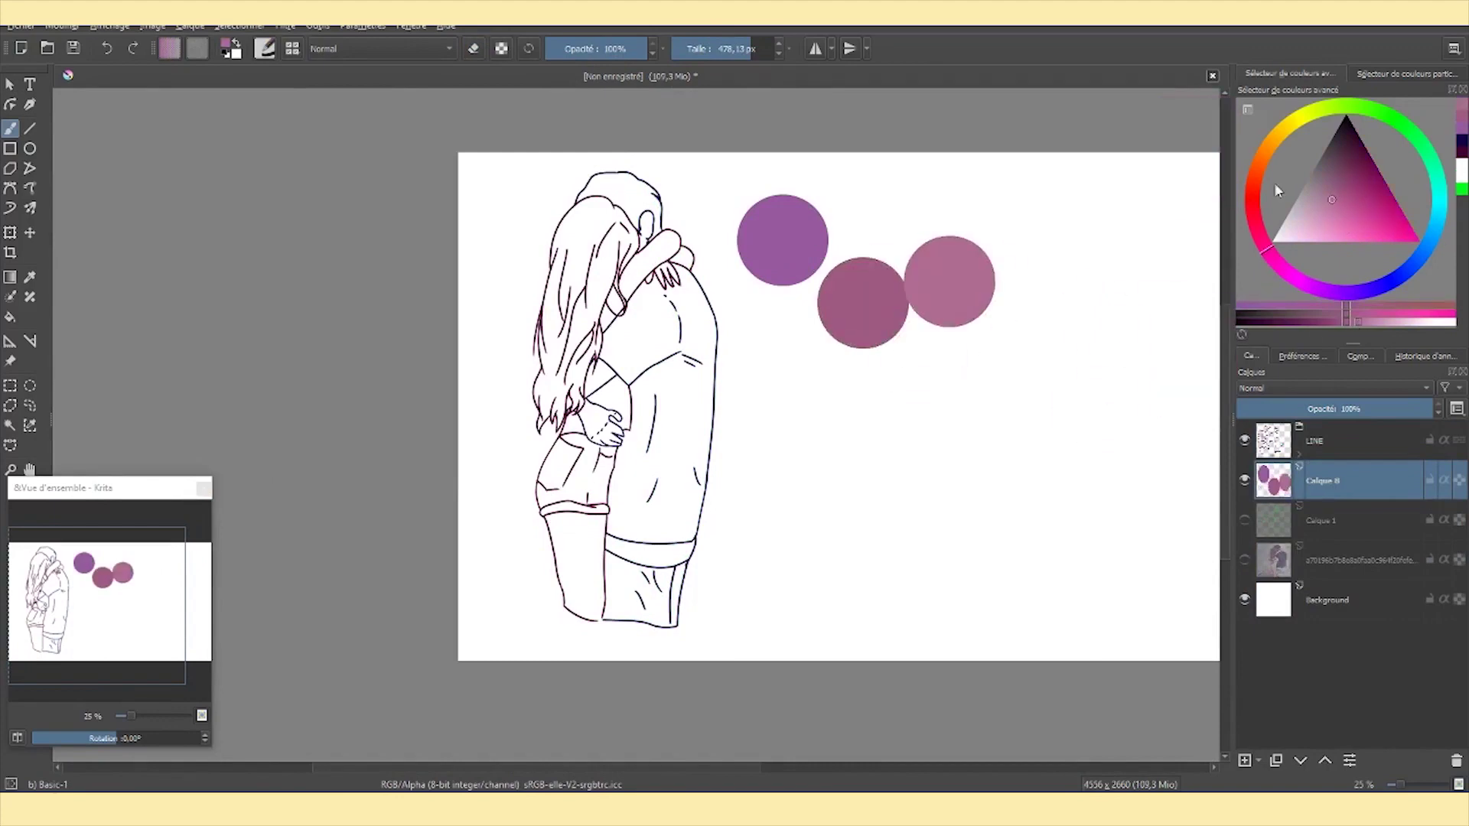
Add pale pink, dusty rose and lavender swatches to the palette.
{"action": "left_click", "coordinate": [1300, 226]}
{"action": "left_click", "coordinate": [903, 416]}
{"action": "left_click", "coordinate": [992, 425]}
{"action": "left_click", "coordinate": [1320, 205]}
{"action": "left_click", "coordinate": [863, 204]}
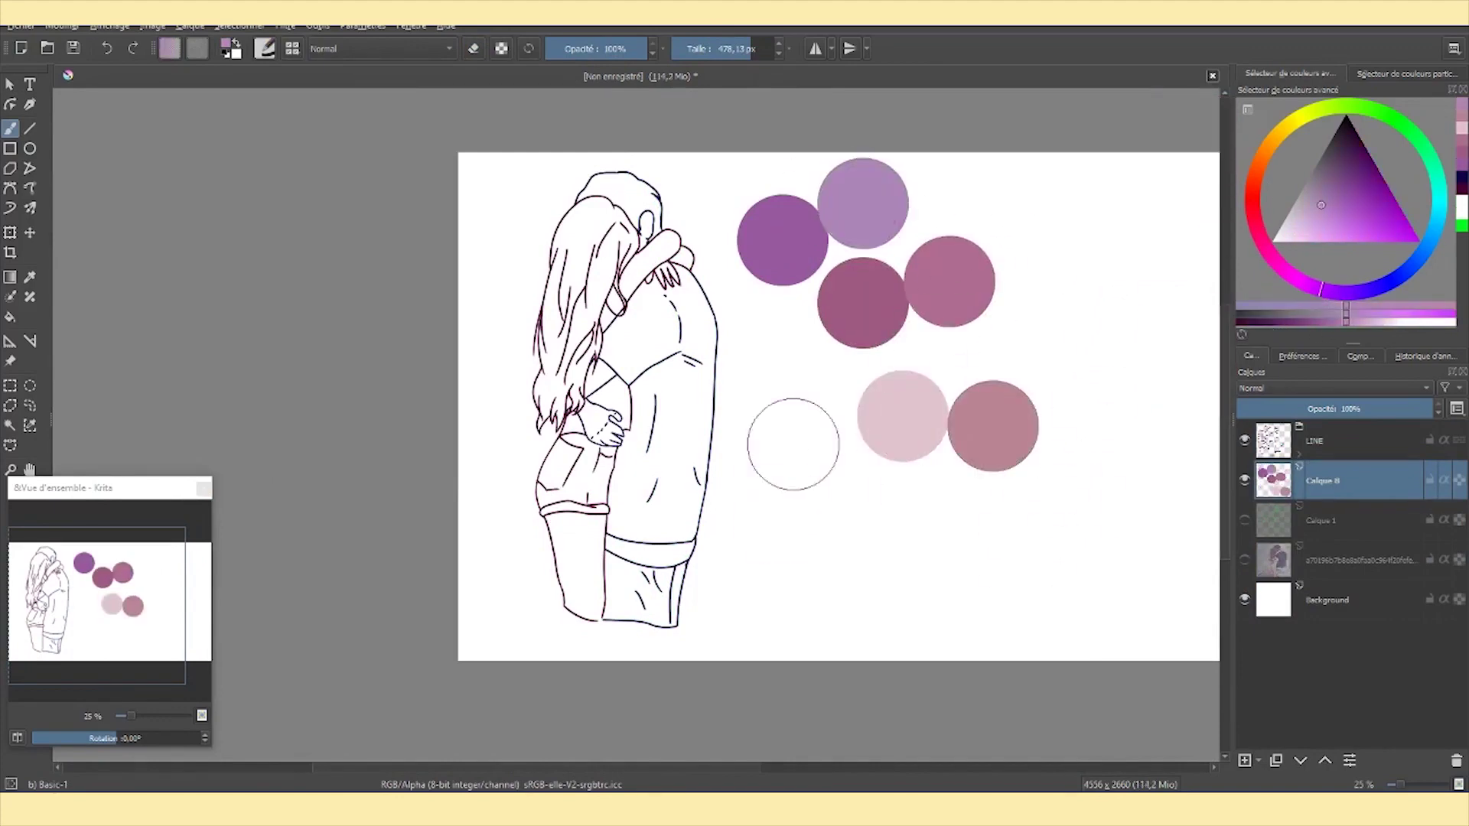
Sample the pale pink swatch and fill the woman's arms on a new layer with a smaller brush.
{"action": "left_click", "coordinate": [903, 415], "text": "ctrl"}
{"action": "left_click_drag", "start_coordinate": [756, 48], "coordinate": [714, 49]}
{"action": "key", "text": "1"}
{"action": "key", "text": "Insert"}
{"action": "mouse_move", "coordinate": [647, 272]}
{"action": "left_mouse_down"}
{"action": "mouse_move", "coordinate": [686, 204]}
{"action": "mouse_move", "coordinate": [803, 145]}
{"action": "mouse_move", "coordinate": [604, 359]}
{"action": "mouse_move", "coordinate": [511, 501]}
{"action": "left_mouse_up"}
{"action": "left_click_drag", "start_coordinate": [833, 216], "coordinate": [864, 200]}
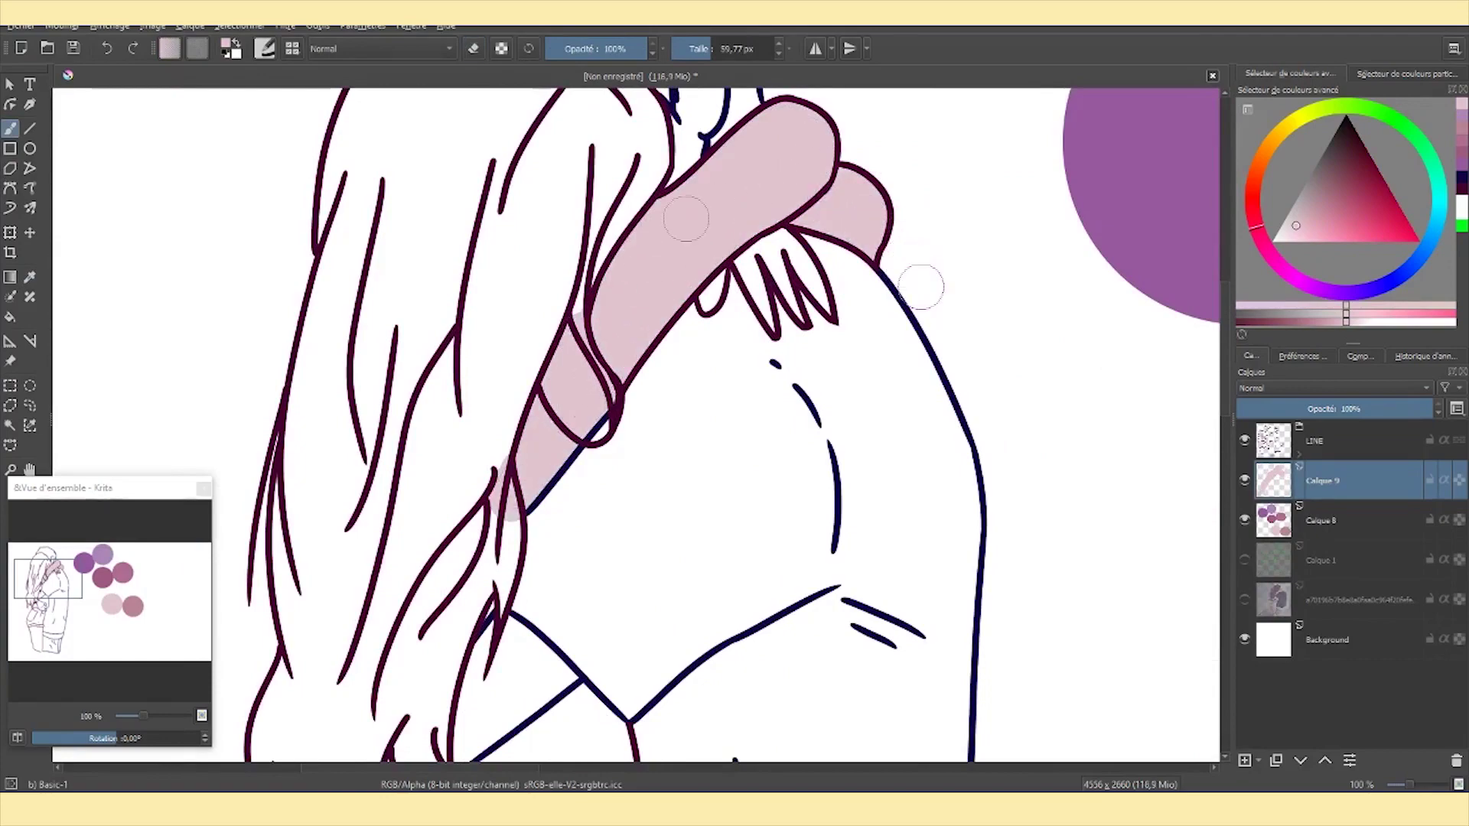
Lighten the pink skin tone, fill the woman's leg with it and erase the overflow below the leg.
{"action": "key", "text": "2"}
{"action": "key", "text": "1"}
{"action": "left_click", "coordinate": [238, 26]}
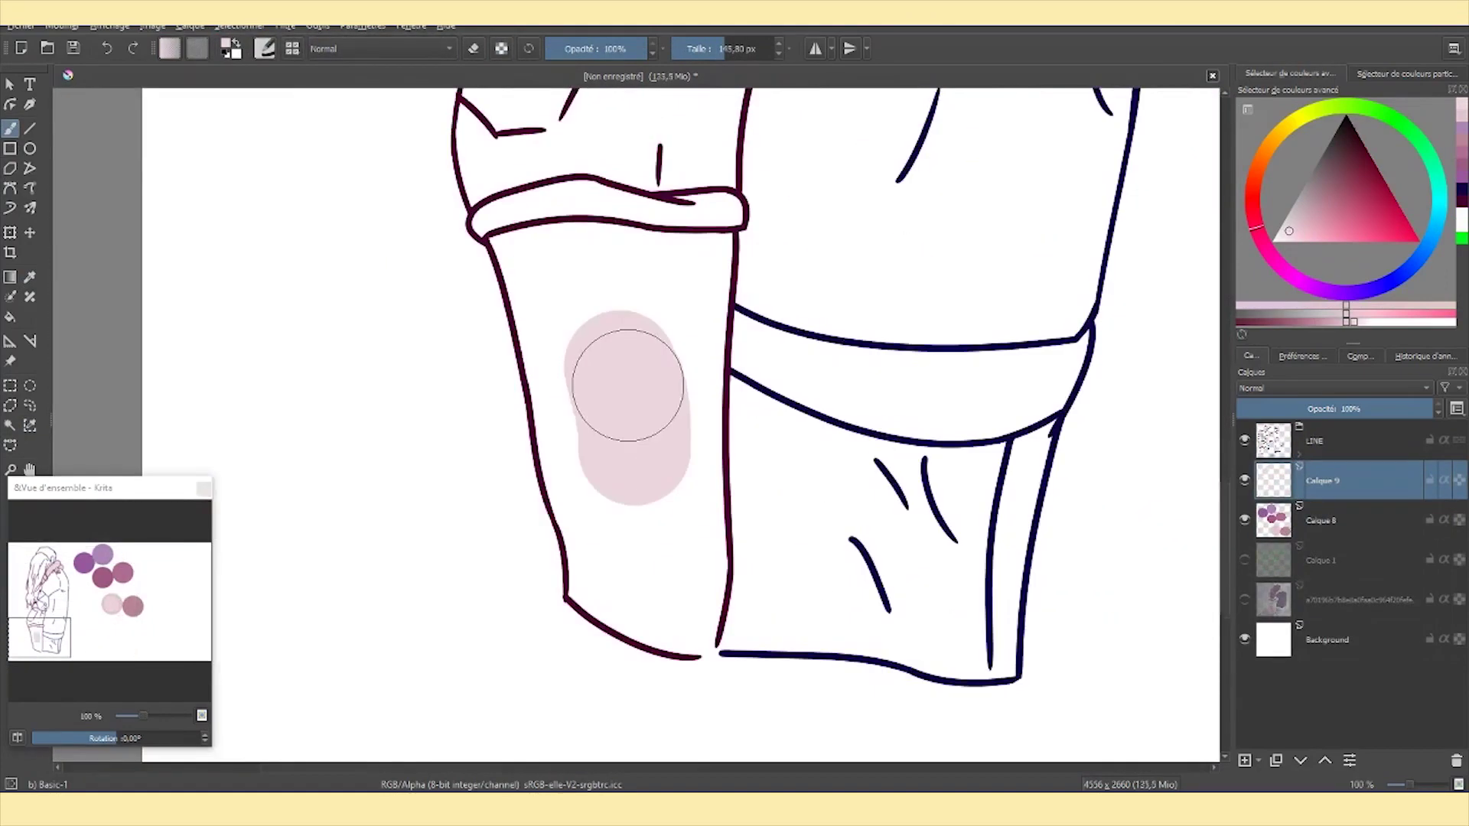
{"action": "mouse_move", "coordinate": [623, 383]}
{"action": "left_mouse_down"}
{"action": "mouse_move", "coordinate": [558, 230]}
{"action": "mouse_move", "coordinate": [656, 492]}
{"action": "mouse_move", "coordinate": [645, 650]}
{"action": "mouse_move", "coordinate": [607, 475]}
{"action": "left_mouse_up"}
{"action": "key", "text": "e"}
{"action": "mouse_move", "coordinate": [605, 689]}
{"action": "left_mouse_down"}
{"action": "mouse_move", "coordinate": [523, 640]}
{"action": "mouse_move", "coordinate": [673, 593]}
{"action": "mouse_move", "coordinate": [691, 715]}
{"action": "left_mouse_up"}
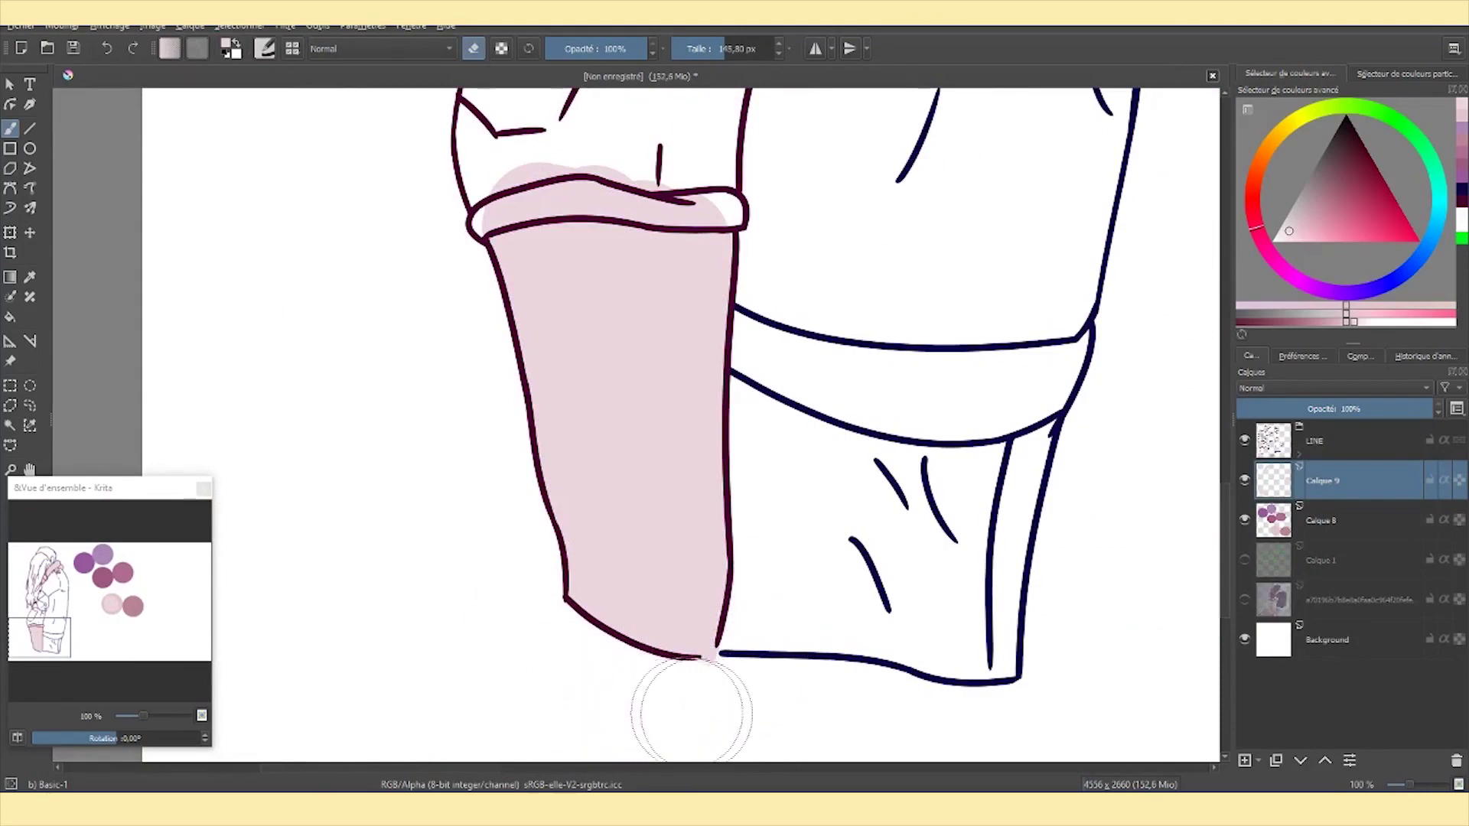
Sample the mauve swatch and block in the woman's shorts.
{"action": "key", "text": "minus"}
{"action": "key", "text": "minus"}
{"action": "key", "text": "minus"}
{"action": "key", "text": "minus"}
{"action": "key", "text": "e"}
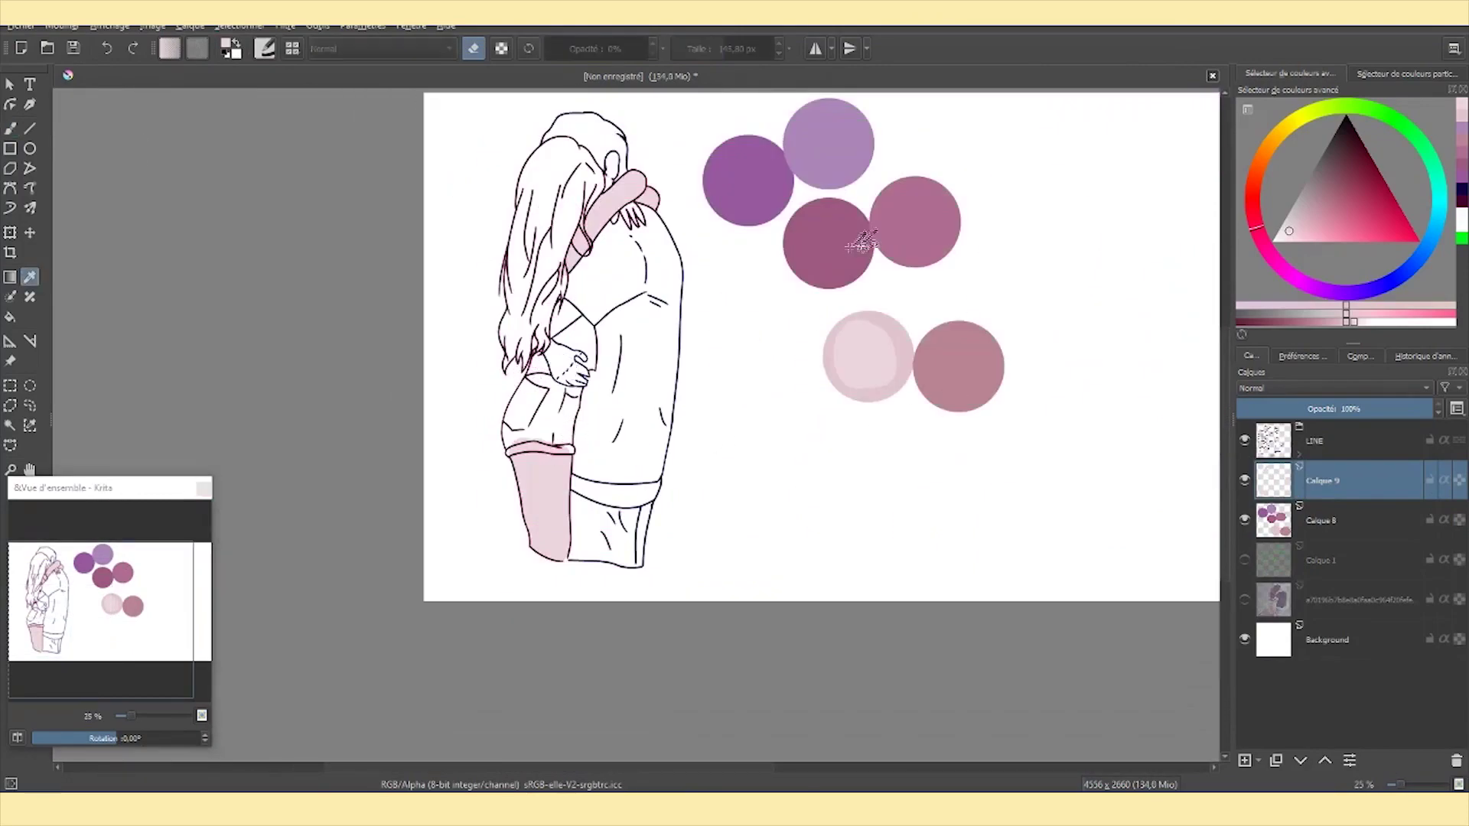
{"action": "left_click", "coordinate": [915, 222], "text": "ctrl"}
{"action": "scroll", "coordinate": [524, 384], "scroll_direction": "up", "scroll_amount": 3}
{"action": "mouse_move", "coordinate": [535, 459]}
{"action": "left_mouse_down"}
{"action": "mouse_move", "coordinate": [489, 505]}
{"action": "mouse_move", "coordinate": [540, 394]}
{"action": "mouse_move", "coordinate": [627, 383]}
{"action": "mouse_move", "coordinate": [612, 475]}
{"action": "mouse_move", "coordinate": [505, 535]}
{"action": "left_mouse_up"}
{"action": "key", "text": "e"}
{"action": "key", "text": "e"}
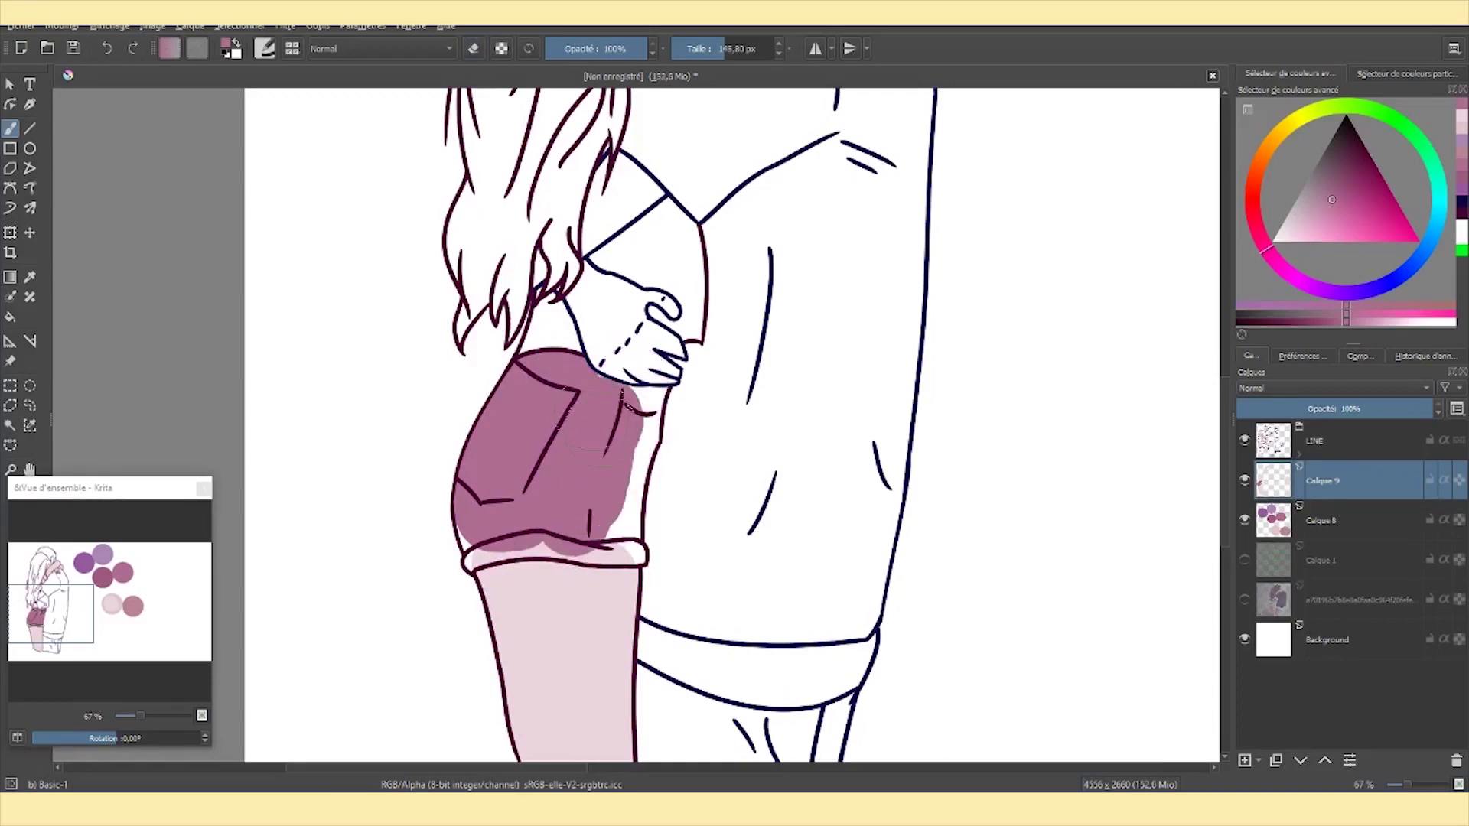
Fill the remaining edges and the cuff of the woman's shorts in mauve with a smaller brush.
{"action": "scroll", "coordinate": [528, 563], "scroll_direction": "up", "scroll_amount": 3}
{"action": "key", "text": "bracketleft"}
{"action": "key", "text": "bracketleft"}
{"action": "key", "text": "bracketleft"}
{"action": "key", "text": "bracketleft"}
{"action": "mouse_move", "coordinate": [360, 536]}
{"action": "left_mouse_down"}
{"action": "mouse_move", "coordinate": [406, 562]}
{"action": "mouse_move", "coordinate": [463, 535]}
{"action": "mouse_move", "coordinate": [750, 547]}
{"action": "mouse_move", "coordinate": [842, 498]}
{"action": "mouse_move", "coordinate": [918, 149]}
{"action": "left_mouse_up"}
{"action": "left_click", "coordinate": [55, 618]}
{"action": "scroll", "coordinate": [55, 618], "scroll_direction": "down", "scroll_amount": 1}
{"action": "left_click_drag", "start_coordinate": [642, 375], "coordinate": [726, 475]}
Choose a light lavender and fill the woman's top on both sides of the man's hand, including the small gaps near her hair.
{"action": "scroll", "coordinate": [688, 459], "scroll_direction": "down", "scroll_amount": 4}
{"action": "left_click", "coordinate": [1350, 323]}
{"action": "left_click_drag", "start_coordinate": [1351, 323], "coordinate": [1371, 322]}
{"action": "scroll", "coordinate": [436, 498], "scroll_direction": "up", "scroll_amount": 6}
{"action": "mouse_move", "coordinate": [405, 474]}
{"action": "left_mouse_down"}
{"action": "mouse_move", "coordinate": [469, 534]}
{"action": "mouse_move", "coordinate": [597, 582]}
{"action": "left_mouse_up"}
{"action": "key", "text": "e"}
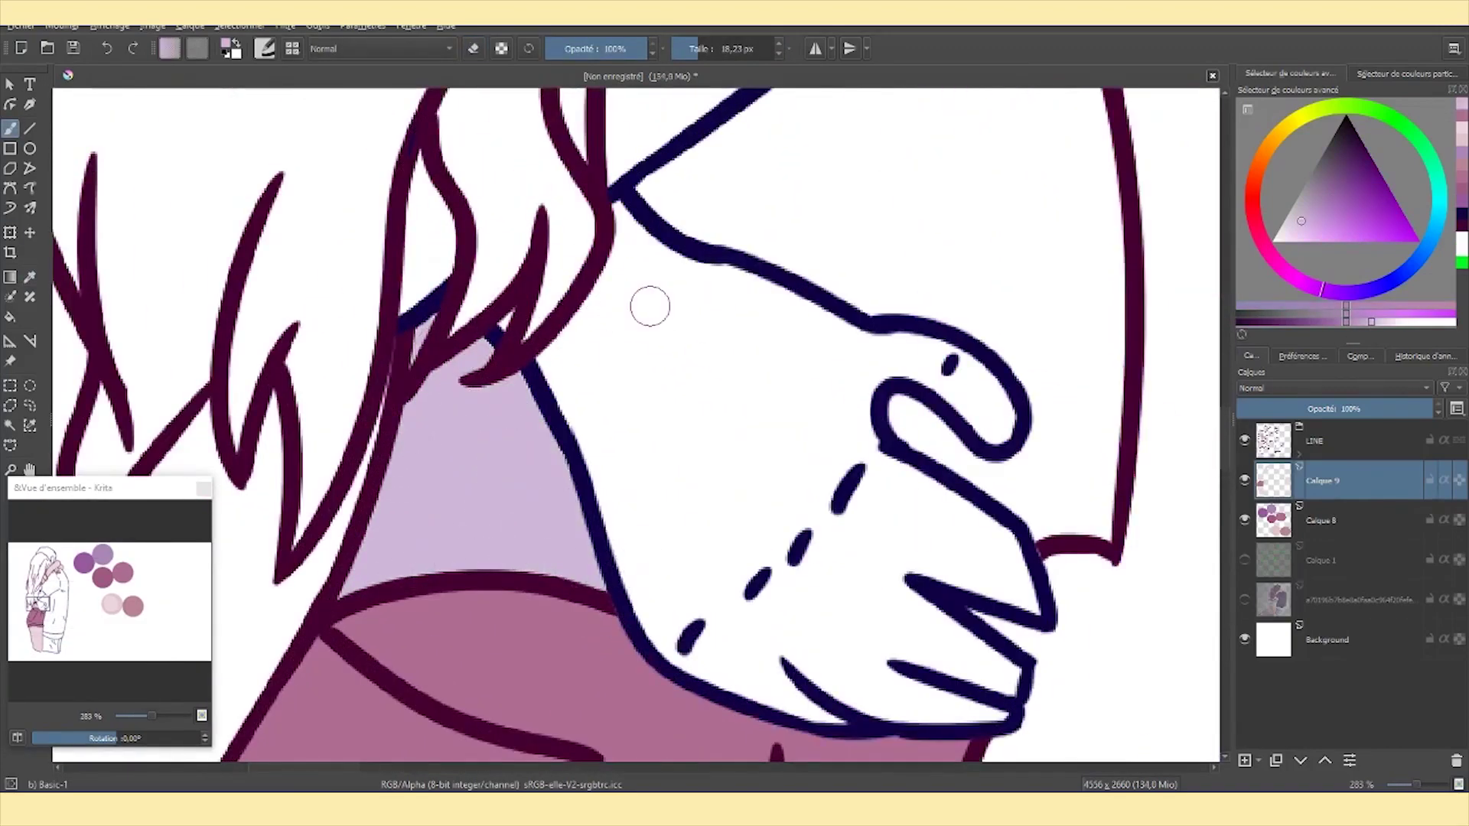
{"action": "key", "text": "e"}
{"action": "scroll", "coordinate": [689, 382], "scroll_direction": "down", "scroll_amount": 1}
{"action": "mouse_move", "coordinate": [615, 428]}
{"action": "left_mouse_down"}
{"action": "mouse_move", "coordinate": [624, 417]}
{"action": "mouse_move", "coordinate": [551, 360]}
{"action": "mouse_move", "coordinate": [724, 433]}
{"action": "mouse_move", "coordinate": [671, 265]}
{"action": "left_mouse_up"}
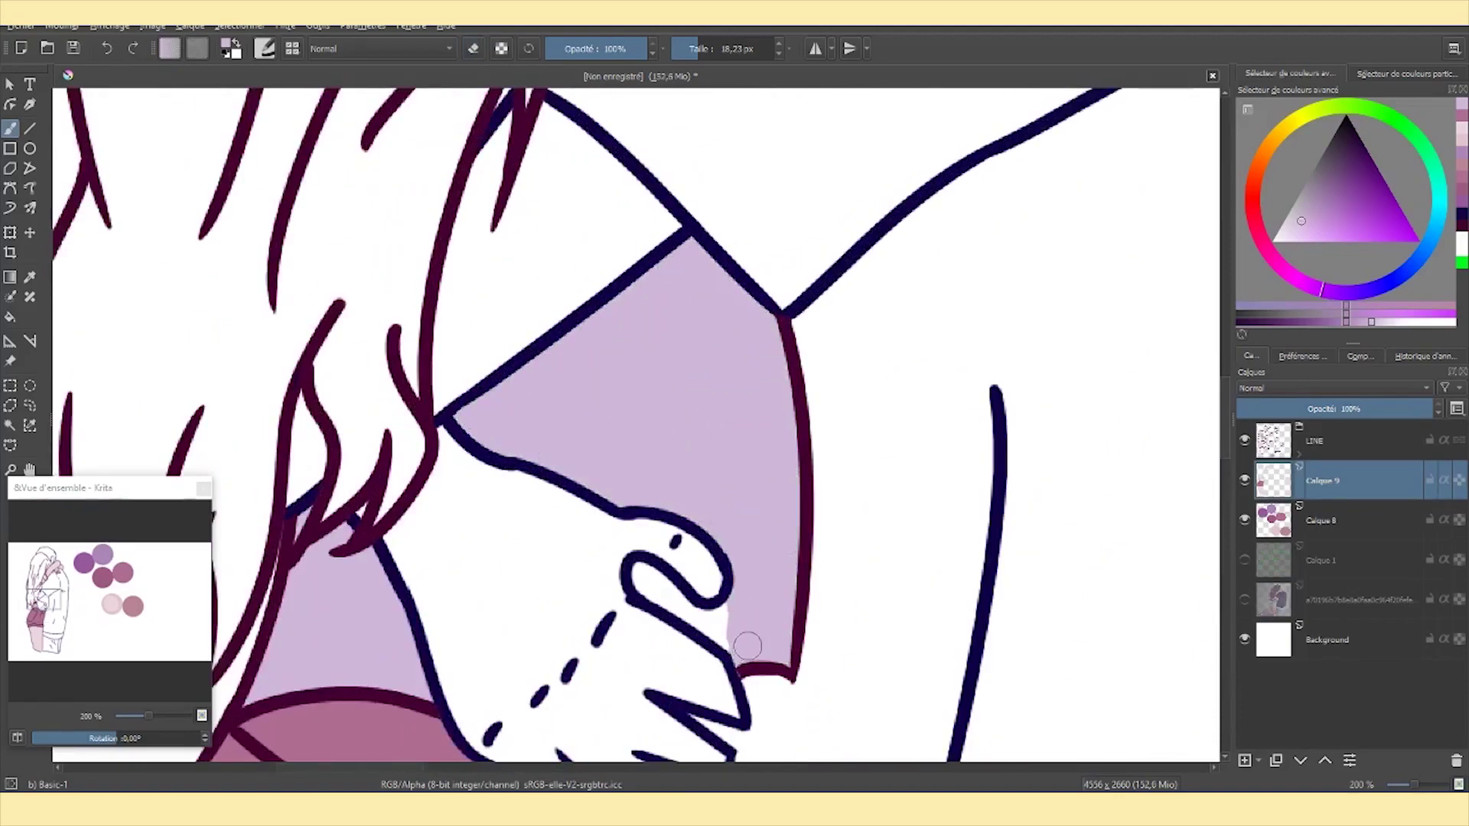
{"action": "scroll", "coordinate": [746, 652], "scroll_direction": "down", "scroll_amount": 6}
{"action": "scroll", "coordinate": [577, 386], "scroll_direction": "up", "scroll_amount": 6}
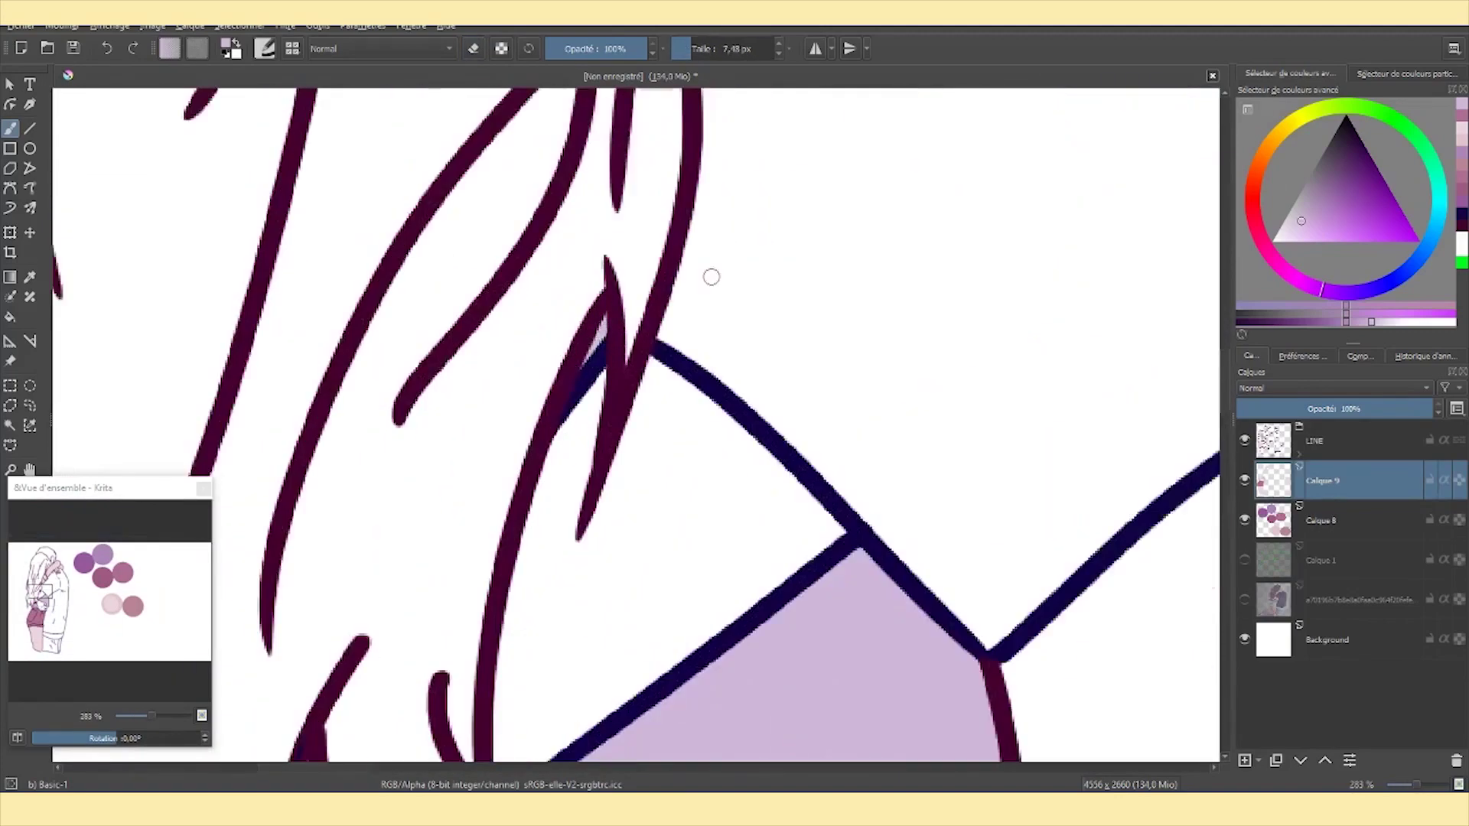
Choose a reddish brown, enlarge the brush and block in the crown and upper lengths of the woman's hair.
{"action": "scroll", "coordinate": [577, 386], "scroll_direction": "down", "scroll_amount": 6}
{"action": "left_click", "coordinate": [1253, 181]}
{"action": "left_click", "coordinate": [1322, 226]}
{"action": "left_click", "coordinate": [1326, 197]}
{"action": "left_click", "coordinate": [1258, 187]}
{"action": "left_click", "coordinate": [711, 49]}
{"action": "scroll", "coordinate": [704, 296], "scroll_direction": "up", "scroll_amount": 3}
{"action": "left_click_drag", "start_coordinate": [688, 249], "coordinate": [708, 375]}
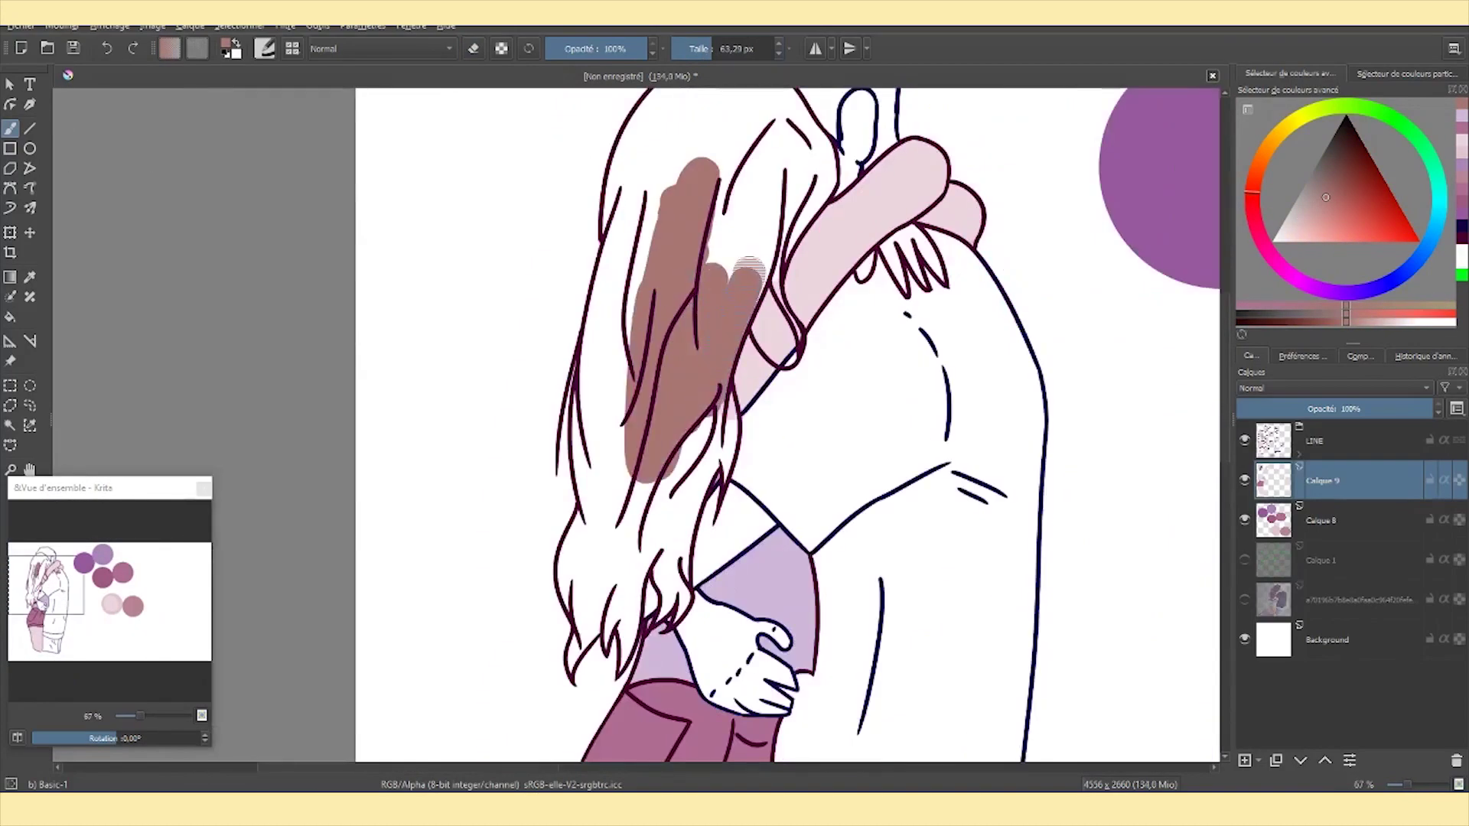
{"action": "scroll", "coordinate": [738, 291], "scroll_direction": "up", "scroll_amount": 1}
{"action": "left_click_drag", "start_coordinate": [597, 497], "coordinate": [665, 230]}
{"action": "mouse_move", "coordinate": [536, 444]}
{"action": "left_mouse_down"}
{"action": "mouse_move", "coordinate": [605, 222]}
{"action": "mouse_move", "coordinate": [841, 310]}
{"action": "left_mouse_up"}
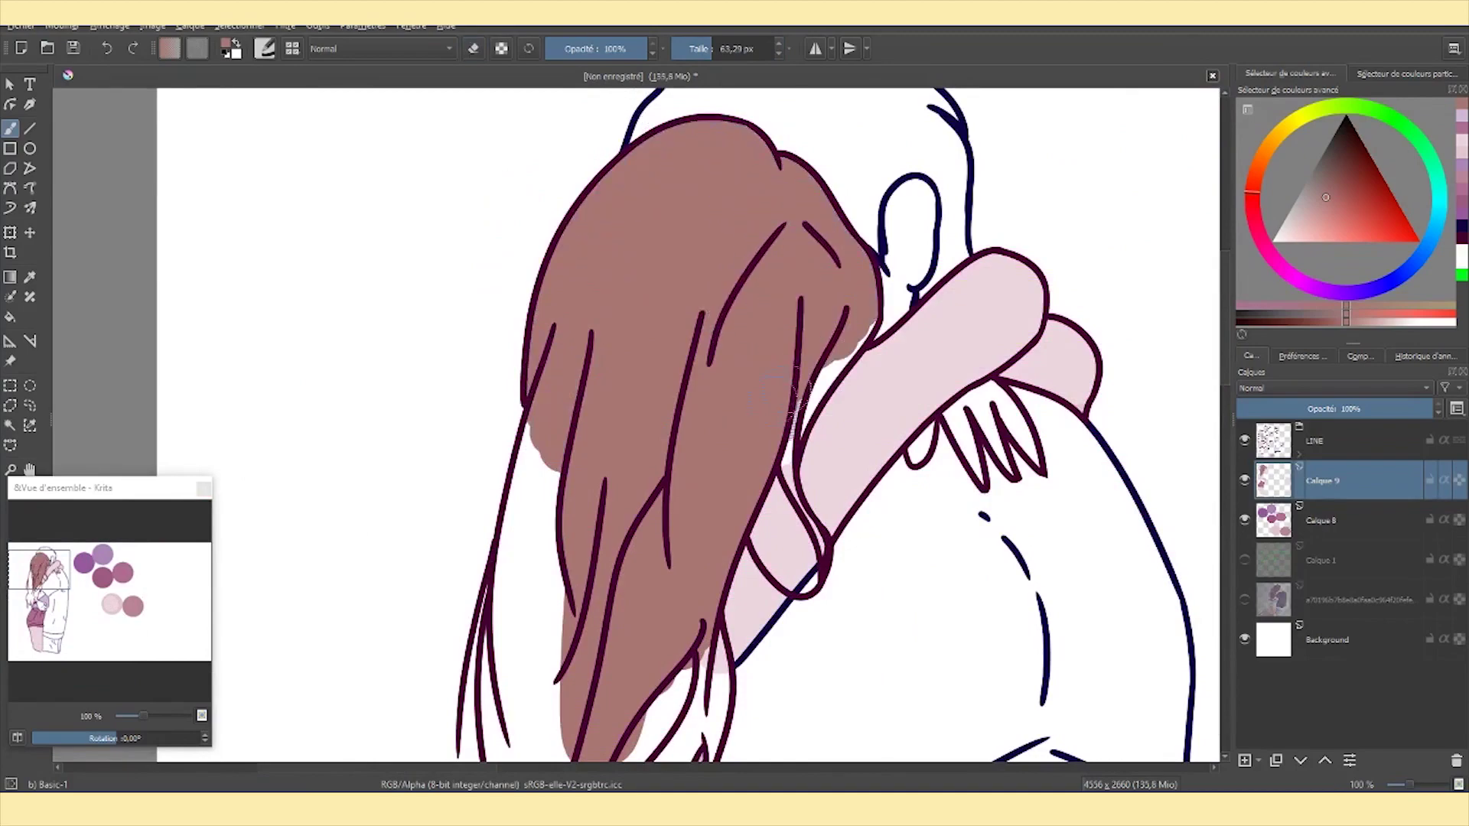
Extend the reddish brown down through the lower lengths of the woman's hair.
{"action": "mouse_move", "coordinate": [536, 459]}
{"action": "left_mouse_down"}
{"action": "mouse_move", "coordinate": [527, 658]}
{"action": "mouse_move", "coordinate": [497, 280]}
{"action": "mouse_move", "coordinate": [456, 153]}
{"action": "left_mouse_up"}
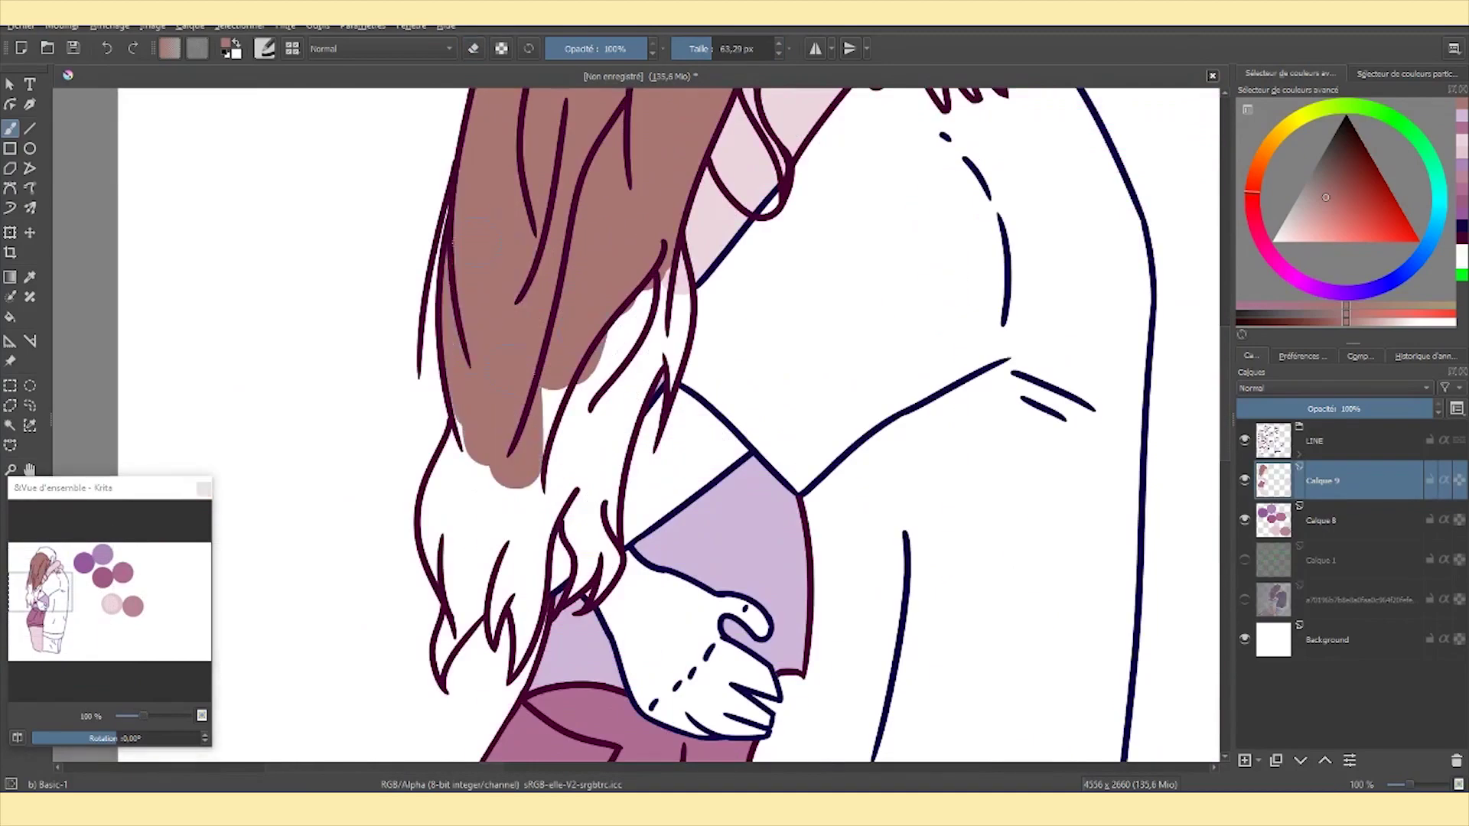
{"action": "left_click_drag", "start_coordinate": [459, 398], "coordinate": [597, 490]}
{"action": "left_click_drag", "start_coordinate": [551, 475], "coordinate": [658, 283]}
{"action": "mouse_move", "coordinate": [482, 482]}
{"action": "left_mouse_down"}
{"action": "mouse_move", "coordinate": [436, 509]}
{"action": "mouse_move", "coordinate": [466, 459]}
{"action": "left_mouse_up"}
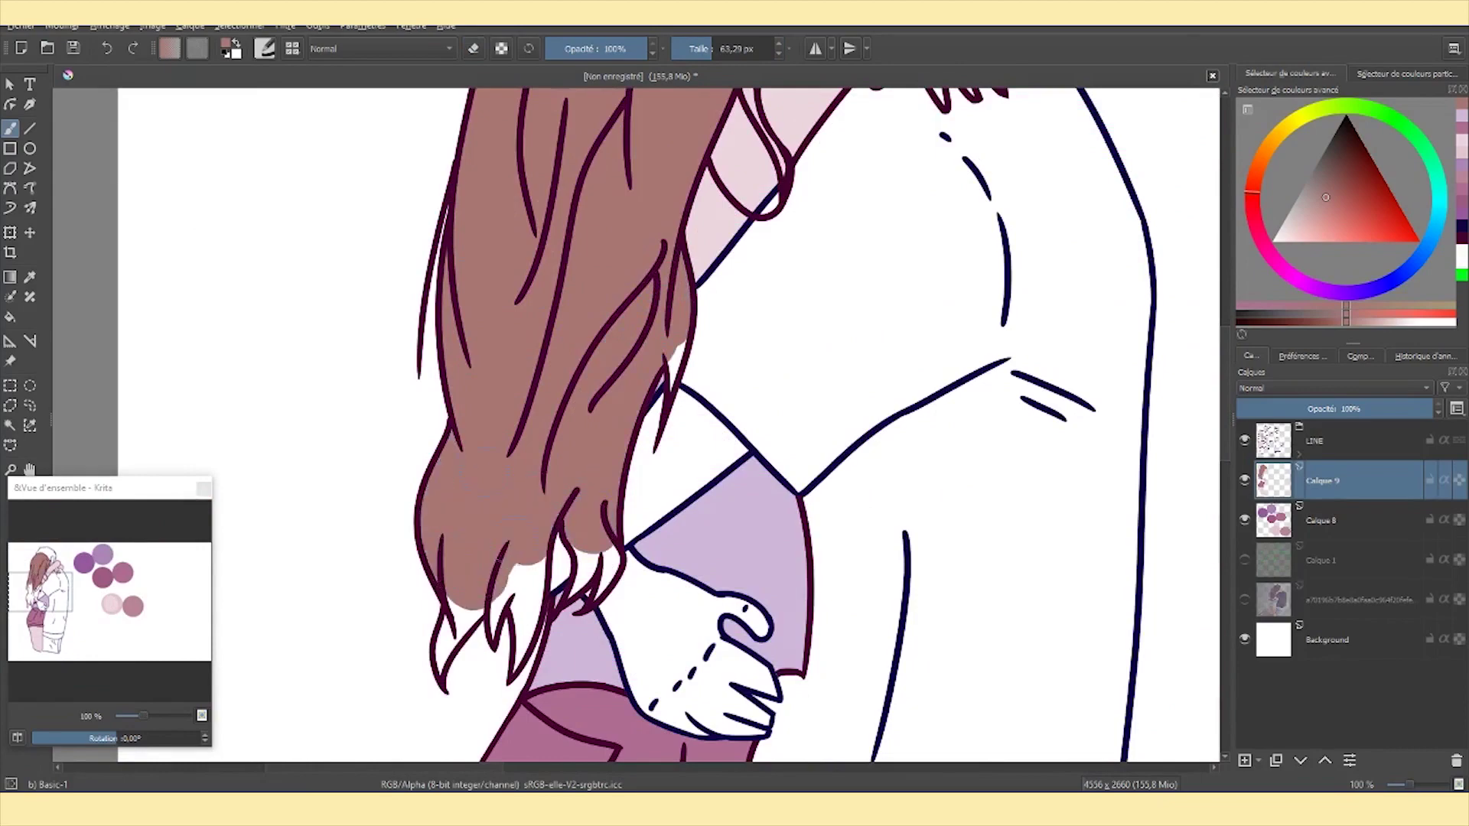
Fill the pointed tips of the woman's hair in reddish brown with a small brush.
{"action": "scroll", "coordinate": [518, 528], "scroll_direction": "up", "scroll_amount": 5}
{"action": "left_click", "coordinate": [1298, 454]}
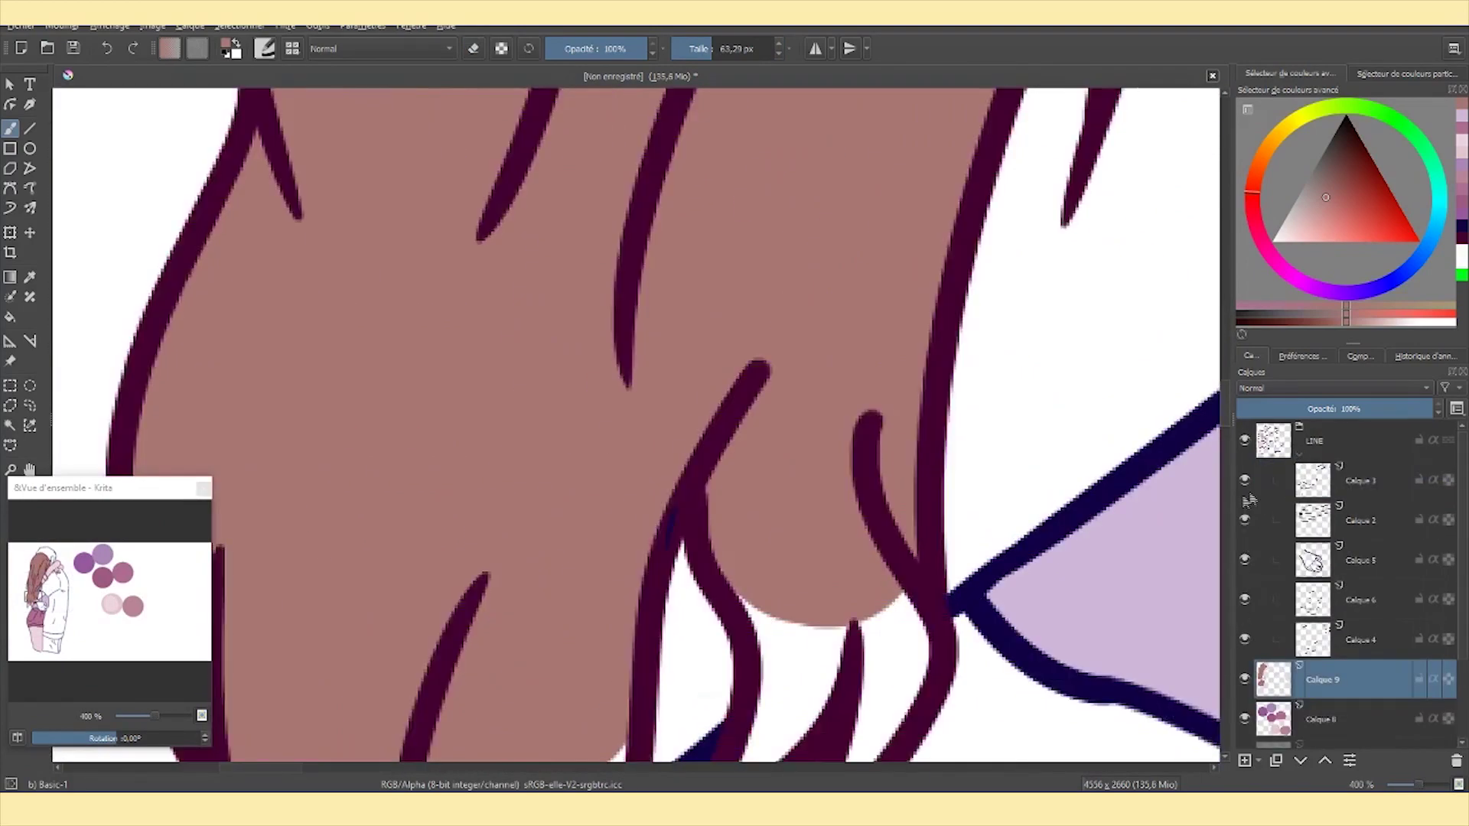
{"action": "left_click", "coordinate": [1298, 454]}
{"action": "scroll", "coordinate": [1164, 492], "scroll_direction": "down", "scroll_amount": 5}
{"action": "scroll", "coordinate": [1163, 492], "scroll_direction": "up", "scroll_amount": 4}
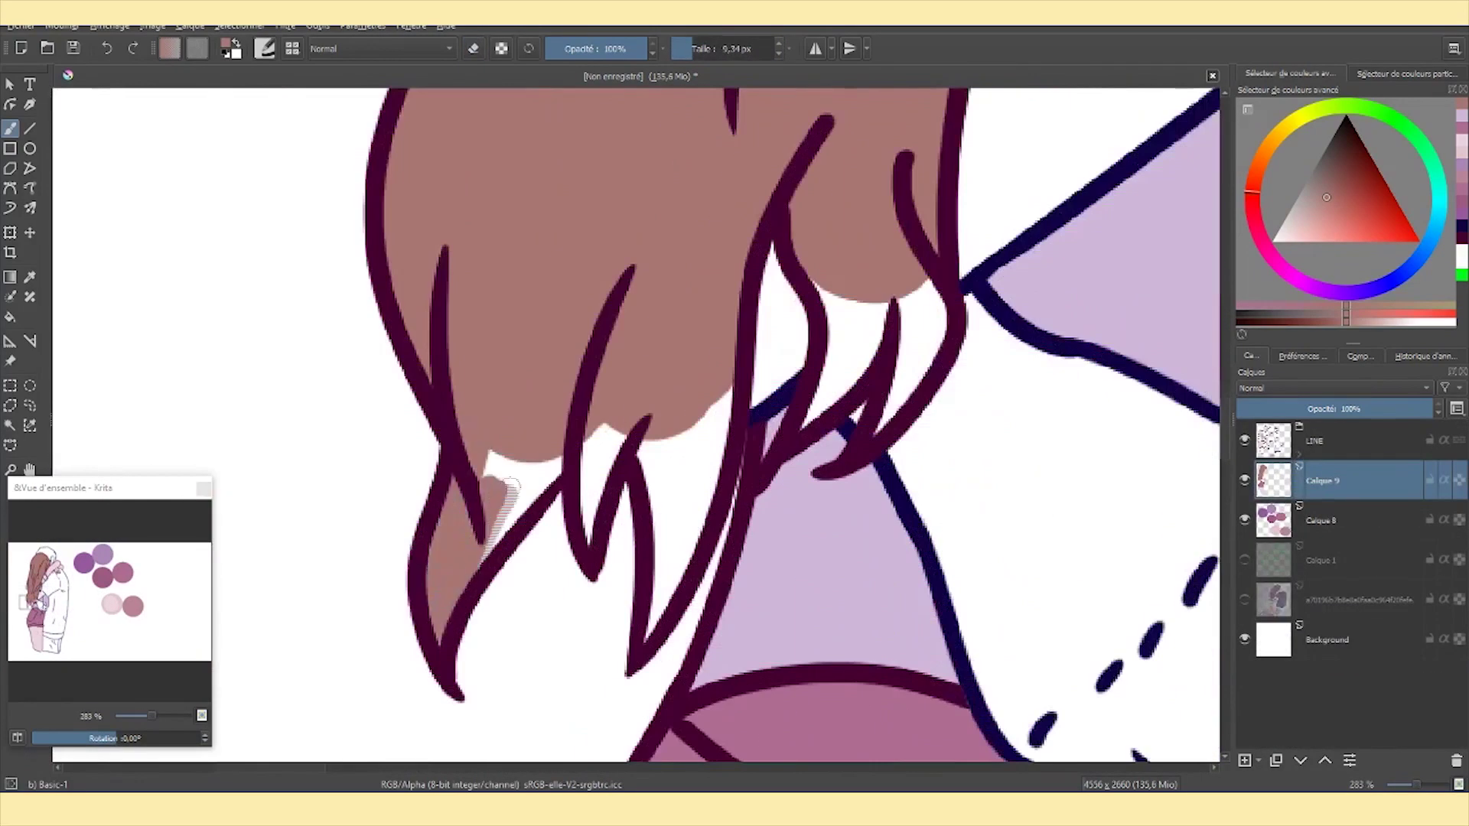
{"action": "left_click_drag", "start_coordinate": [586, 537], "coordinate": [658, 590]}
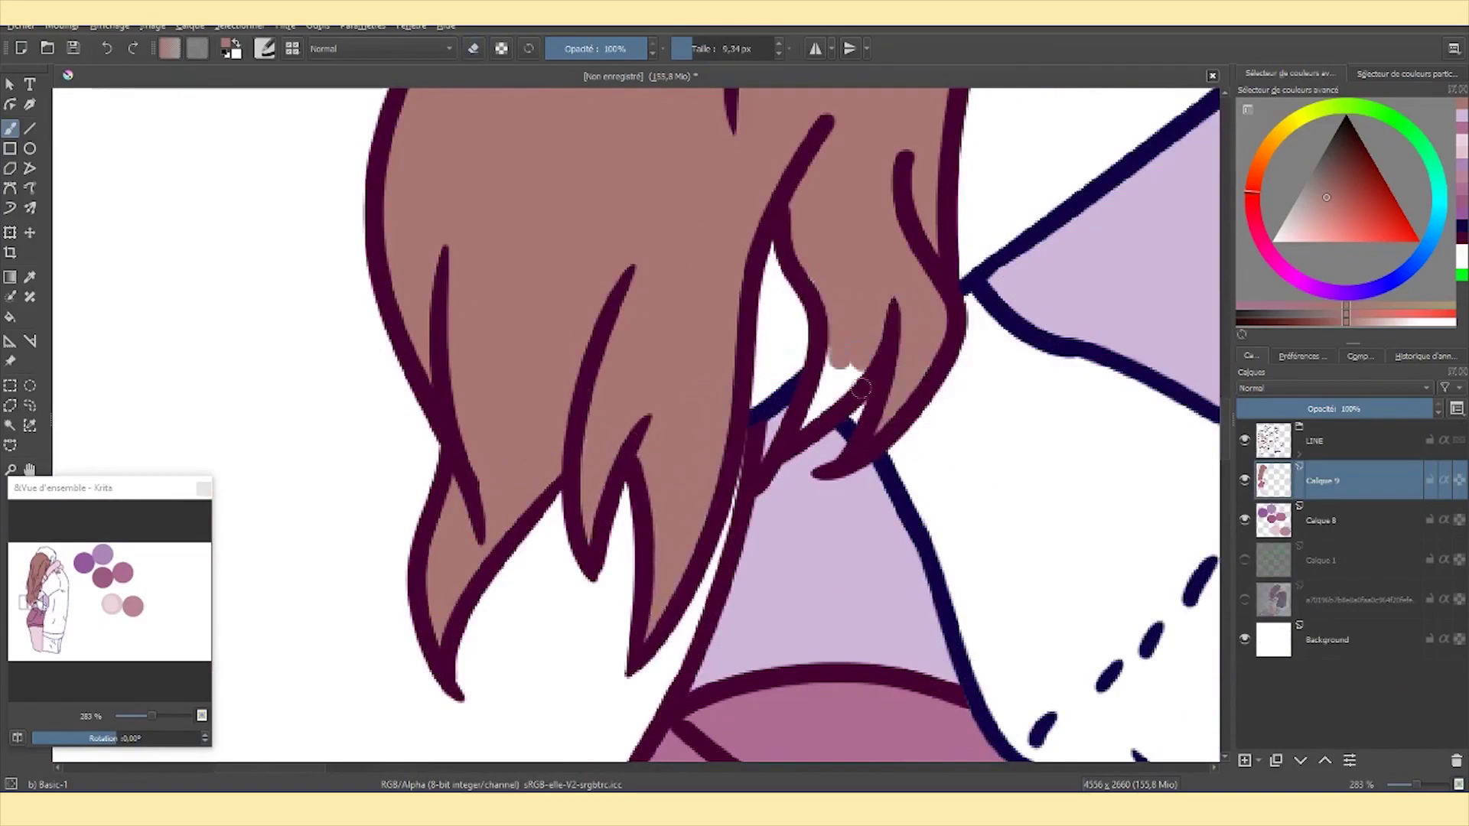
{"action": "scroll", "coordinate": [816, 310], "scroll_direction": "down", "scroll_amount": 1}
{"action": "scroll", "coordinate": [792, 371], "scroll_direction": "down", "scroll_amount": 6}
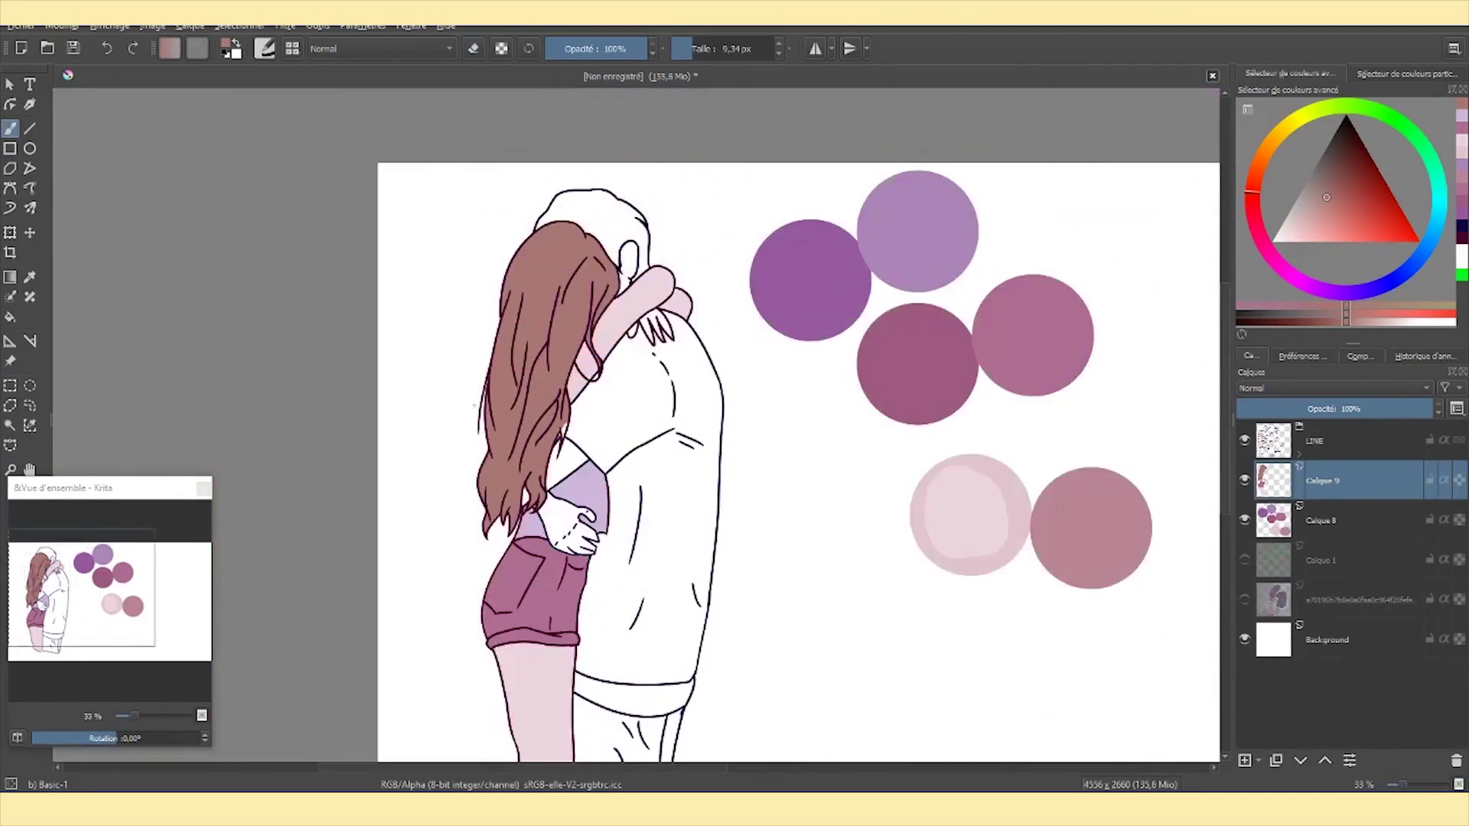
Fill the woman's fingers on the man's shoulder with the pale pink skin tone.
{"action": "scroll", "coordinate": [564, 392], "scroll_direction": "up", "scroll_amount": 6}
{"action": "scroll", "coordinate": [679, 277], "scroll_direction": "down", "scroll_amount": 6}
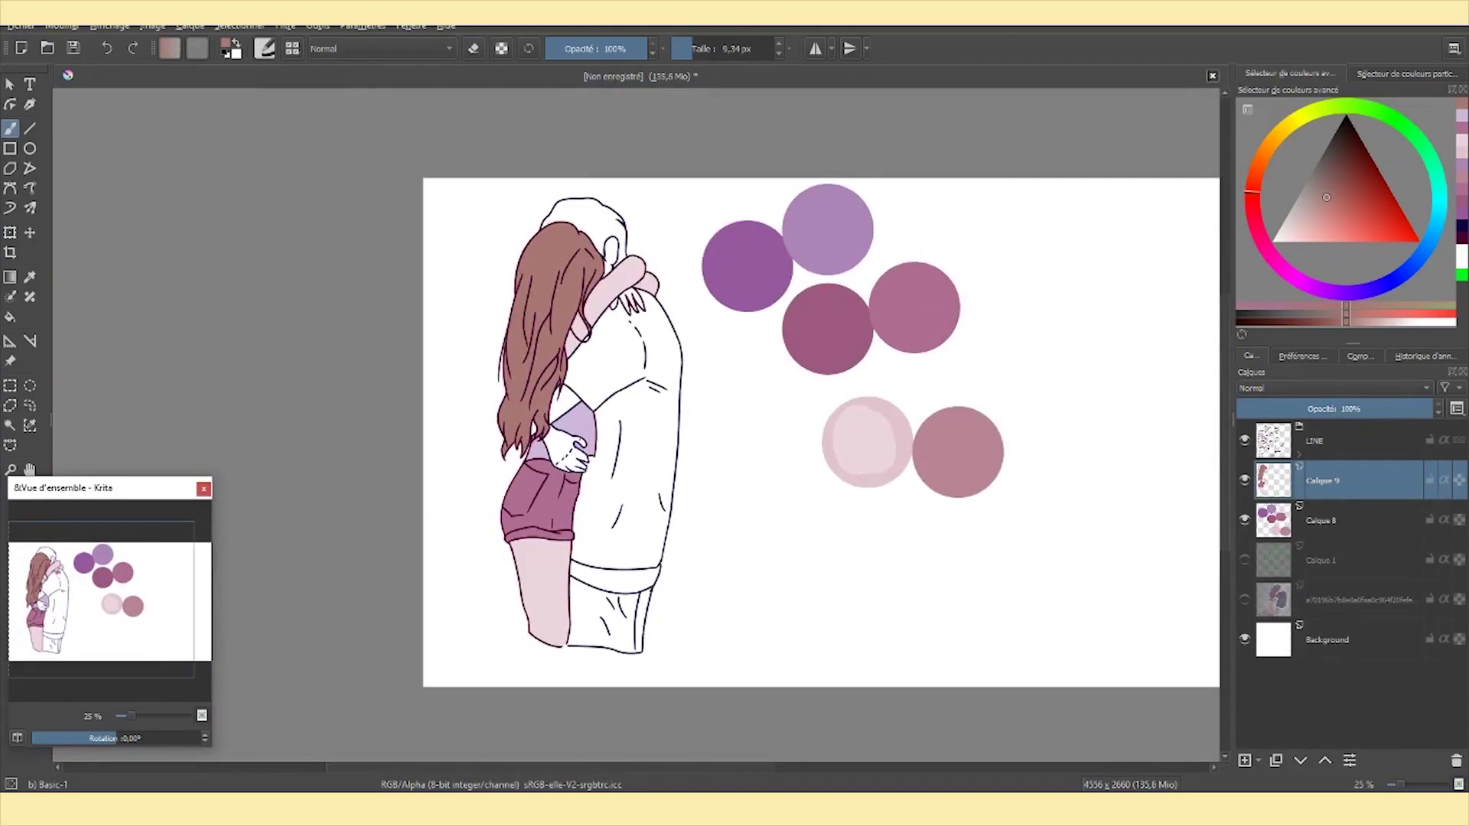
{"action": "scroll", "coordinate": [600, 296], "scroll_direction": "up", "scroll_amount": 10}
{"action": "mouse_move", "coordinate": [903, 406]}
{"action": "left_mouse_down"}
{"action": "mouse_move", "coordinate": [941, 368]}
{"action": "mouse_move", "coordinate": [1054, 359]}
{"action": "left_mouse_up"}
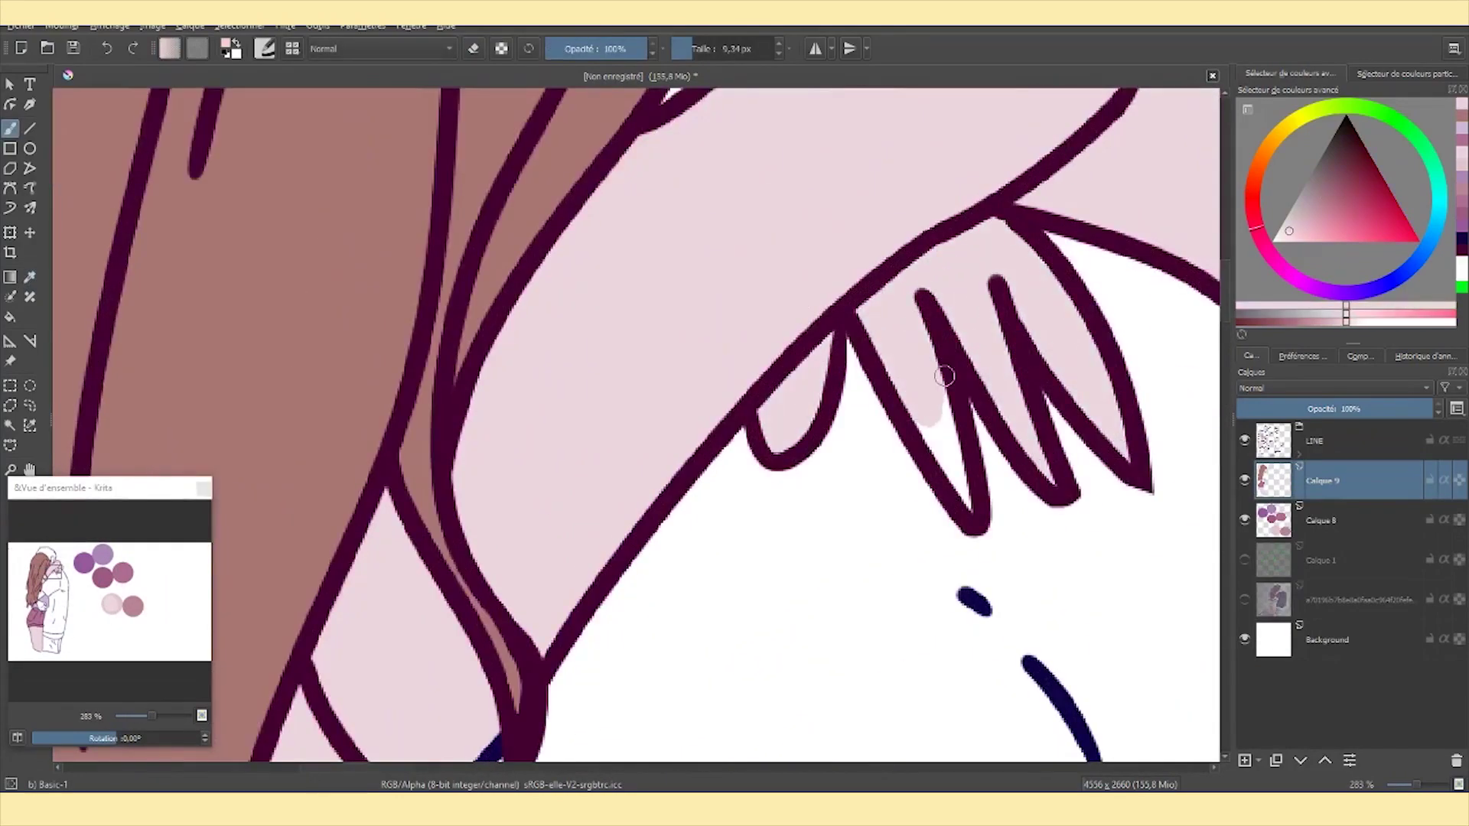
{"action": "scroll", "coordinate": [944, 375], "scroll_direction": "down", "scroll_amount": 10}
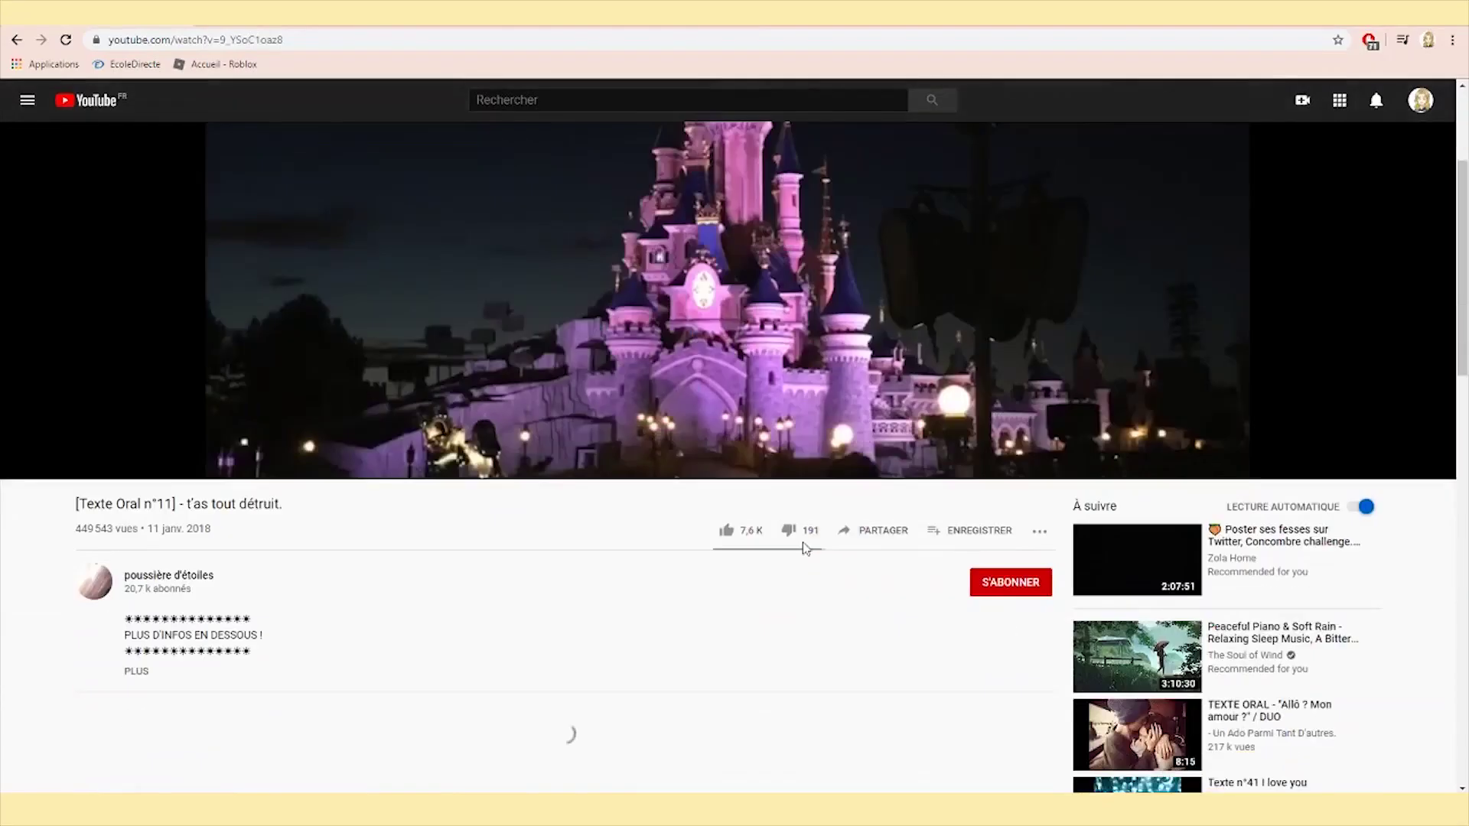
{"action": "scroll", "coordinate": [1071, 448], "scroll_direction": "down", "scroll_amount": 4}
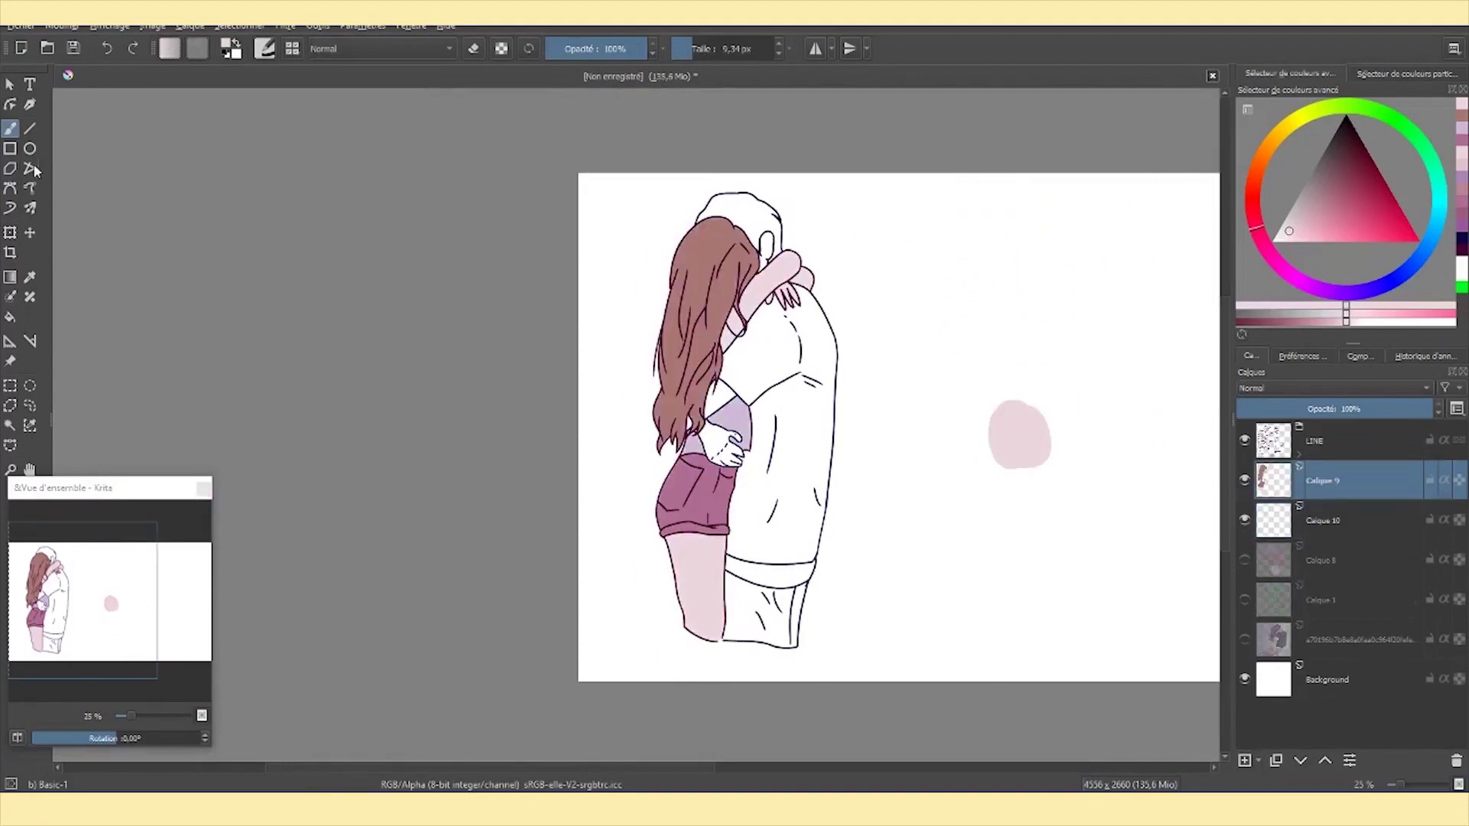
Lasso the pink test swatch beside the couple, cut it out of the colour layer, remove it and clear the selection.
{"action": "left_click_drag", "start_coordinate": [930, 465], "coordinate": [980, 490]}
{"action": "right_click", "coordinate": [1041, 384]}
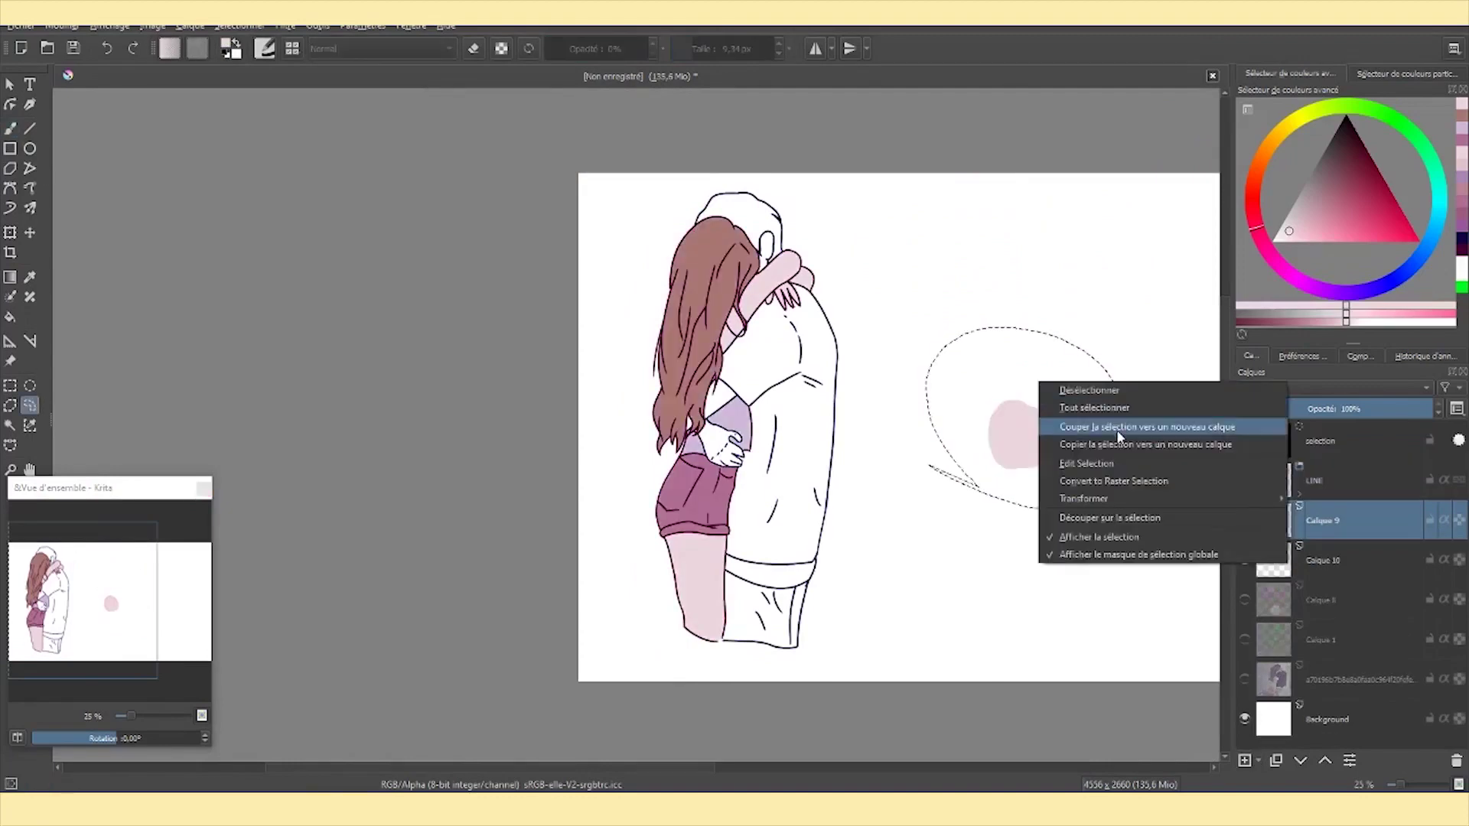
{"action": "left_click", "coordinate": [1119, 427]}
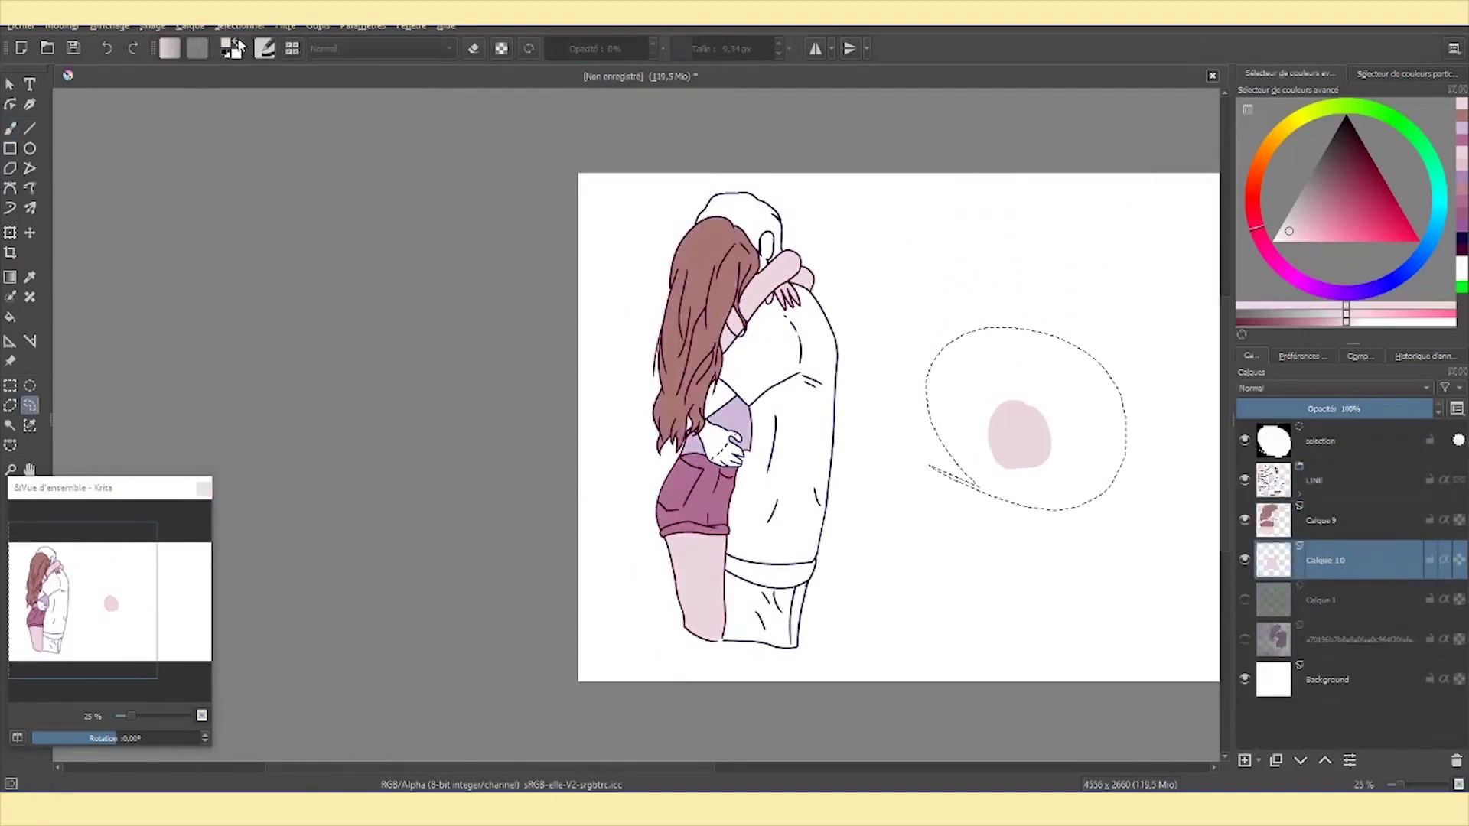
{"action": "left_click", "coordinate": [239, 25]}
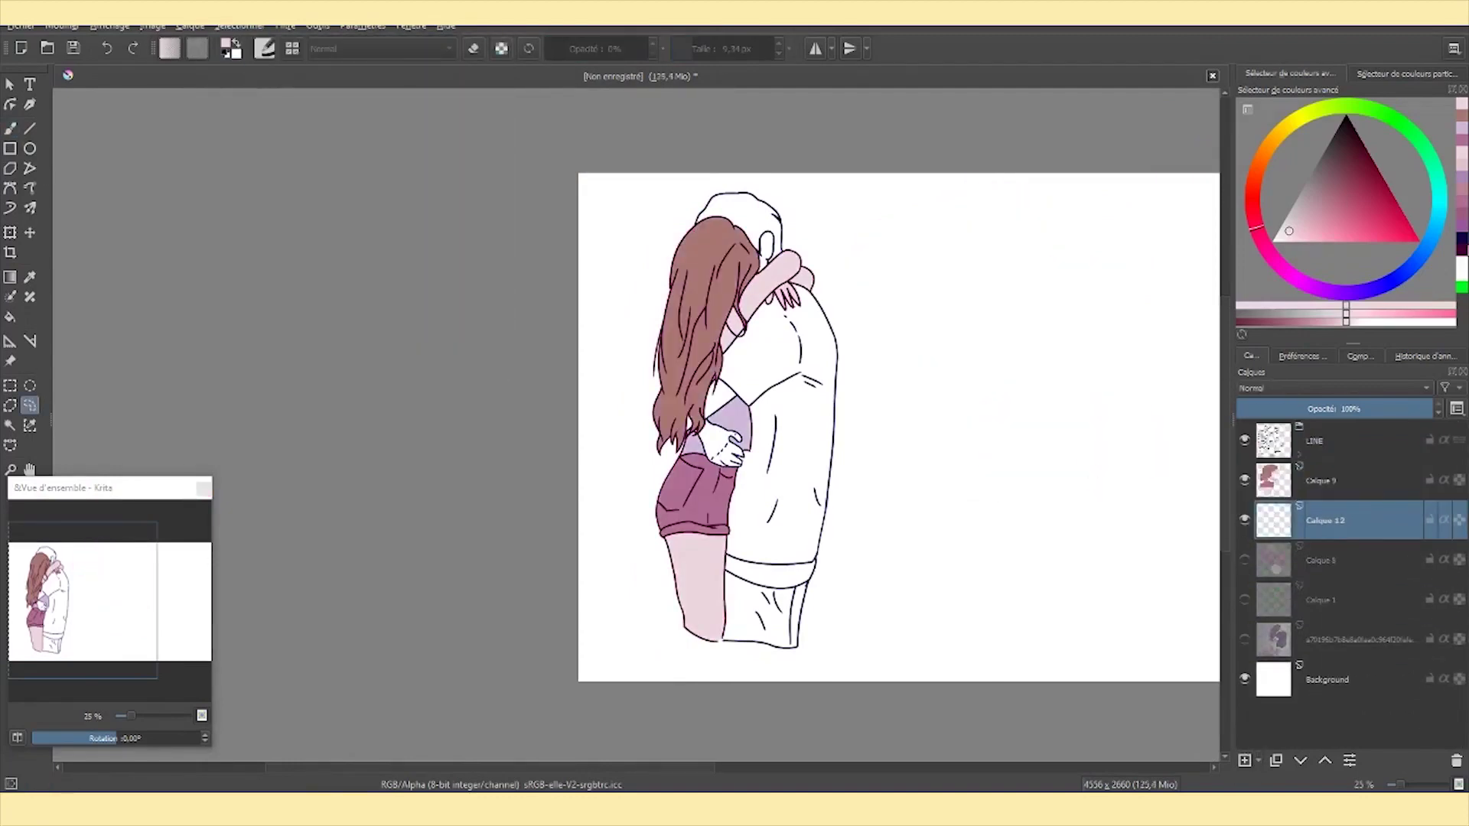
Paint test swatches in medium blue, deep indigo, grey teal and greyish lavender on the blank canvas beside the couple.
{"action": "left_click", "coordinate": [1385, 289]}
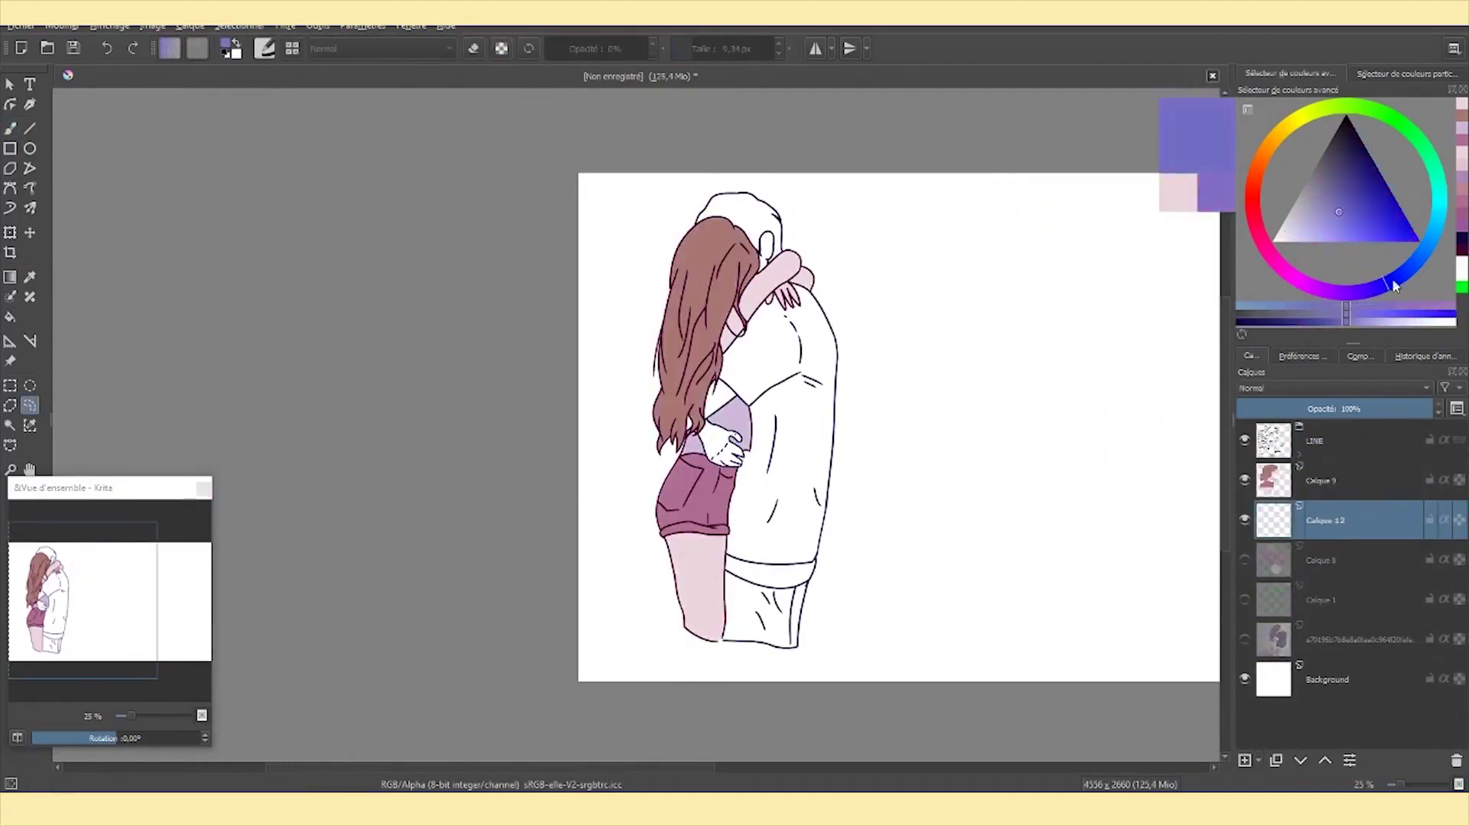
{"action": "key", "text": "b"}
{"action": "left_click", "coordinate": [1354, 230]}
{"action": "left_click_drag", "start_coordinate": [903, 260], "coordinate": [941, 291]}
{"action": "left_click", "coordinate": [1392, 222]}
{"action": "left_click_drag", "start_coordinate": [949, 368], "coordinate": [995, 394]}
{"action": "left_click", "coordinate": [1439, 218]}
{"action": "left_click", "coordinate": [1322, 199]}
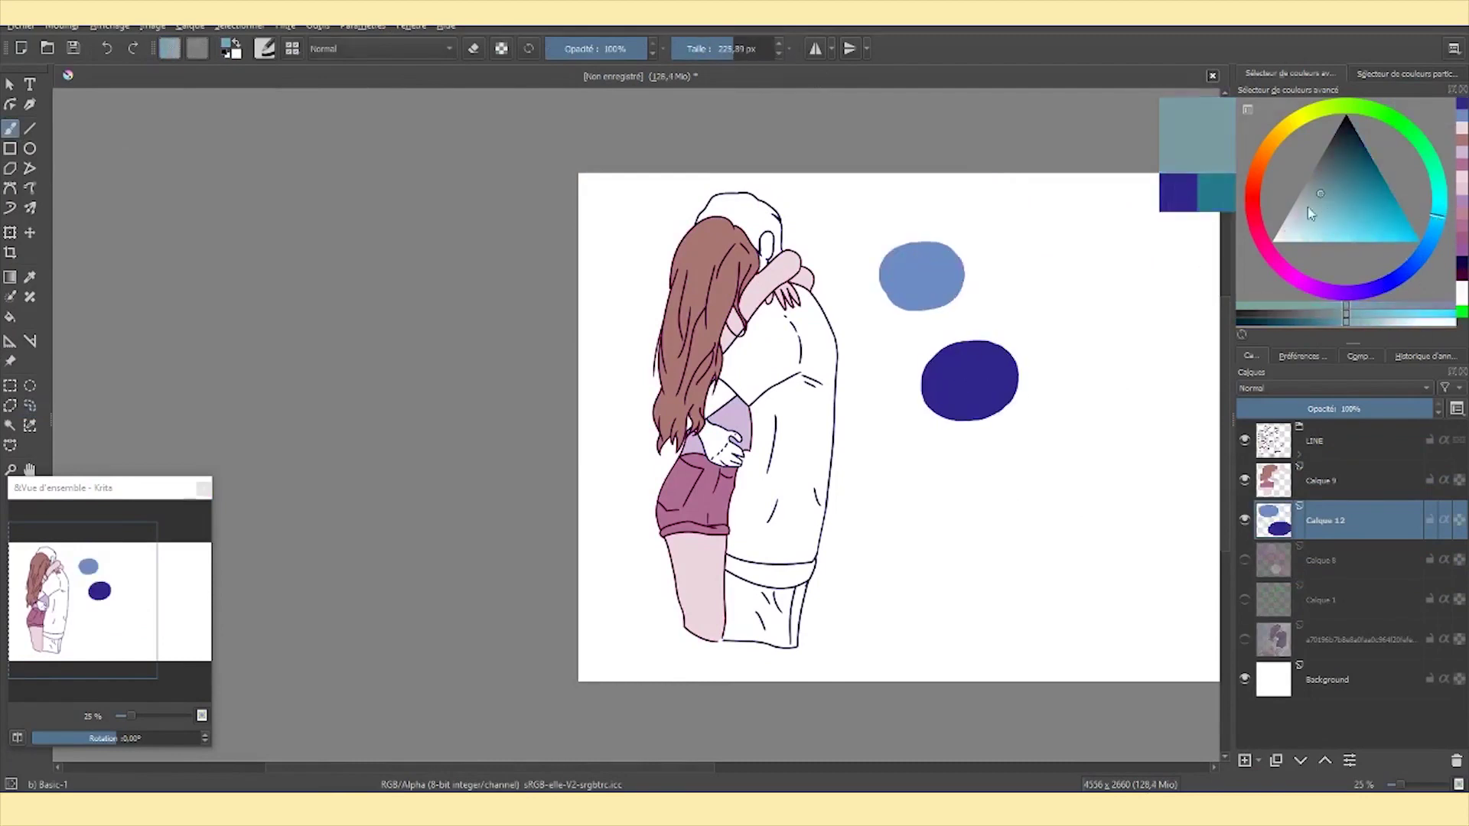
{"action": "scroll", "coordinate": [1048, 312], "scroll_direction": "up", "scroll_amount": 2}
{"action": "left_click_drag", "start_coordinate": [972, 268], "coordinate": [1033, 306]}
{"action": "left_click", "coordinate": [1296, 214]}
{"action": "mouse_move", "coordinate": [1041, 360]}
{"action": "left_mouse_down"}
{"action": "mouse_move", "coordinate": [1109, 429]}
{"action": "mouse_move", "coordinate": [1133, 398]}
{"action": "left_mouse_up"}
Add a new layer and fill the man's hand on the woman's waist with greyish lavender using a larger brush.
{"action": "left_click", "coordinate": [1245, 759]}
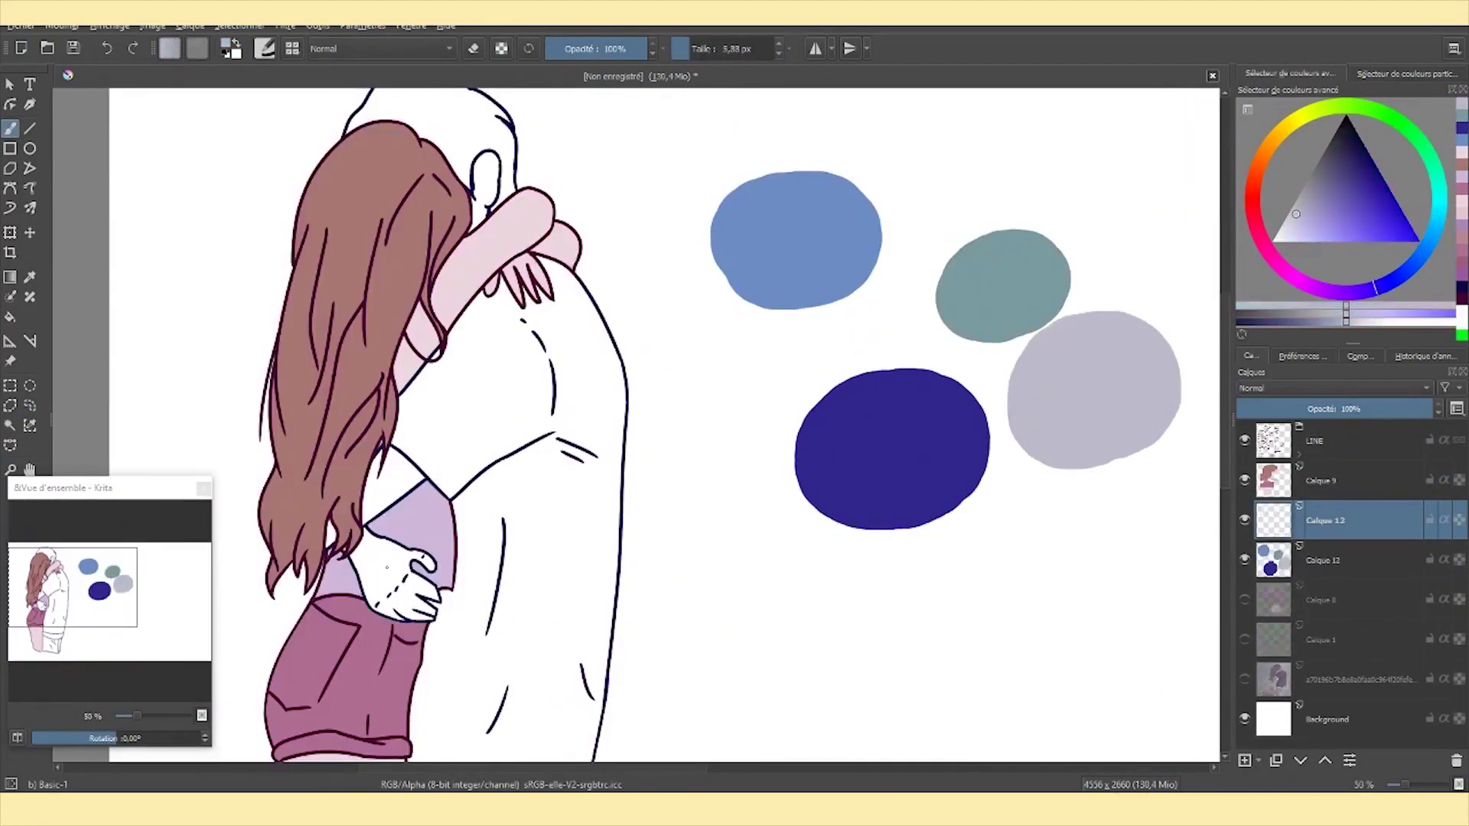
{"action": "scroll", "coordinate": [413, 582], "scroll_direction": "up", "scroll_amount": 6}
{"action": "key", "text": "bracketright"}
{"action": "key", "text": "bracketright"}
{"action": "key", "text": "bracketright"}
{"action": "mouse_move", "coordinate": [398, 474]}
{"action": "left_mouse_down"}
{"action": "mouse_move", "coordinate": [661, 606]}
{"action": "mouse_move", "coordinate": [360, 557]}
{"action": "mouse_move", "coordinate": [312, 345]}
{"action": "mouse_move", "coordinate": [688, 393]}
{"action": "left_mouse_up"}
{"action": "left_click_drag", "start_coordinate": [605, 765], "coordinate": [869, 486]}
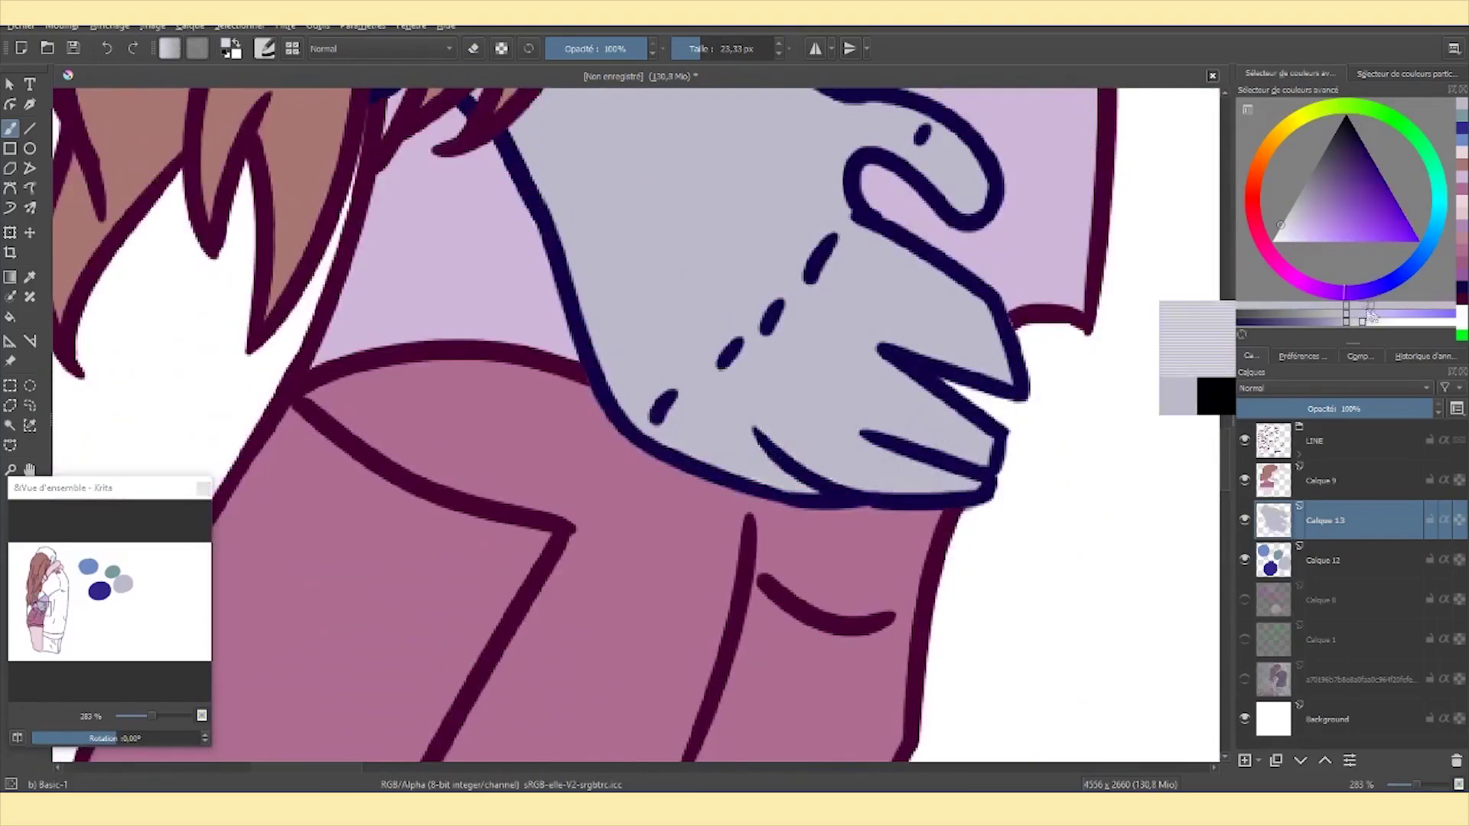
Recolour the man's hand with a much paler bluish skin tone, trying lighter variants of the lavender.
{"action": "left_click", "coordinate": [1131, 371], "text": "ctrl"}
{"action": "scroll", "coordinate": [887, 276], "scroll_direction": "down", "scroll_amount": 6}
{"action": "scroll", "coordinate": [895, 264], "scroll_direction": "up", "scroll_amount": 6}
{"action": "left_click_drag", "start_coordinate": [672, 319], "coordinate": [672, 317]}
{"action": "scroll", "coordinate": [828, 342], "scroll_direction": "down", "scroll_amount": 2}
{"action": "left_click_drag", "start_coordinate": [1375, 288], "coordinate": [1426, 244]}
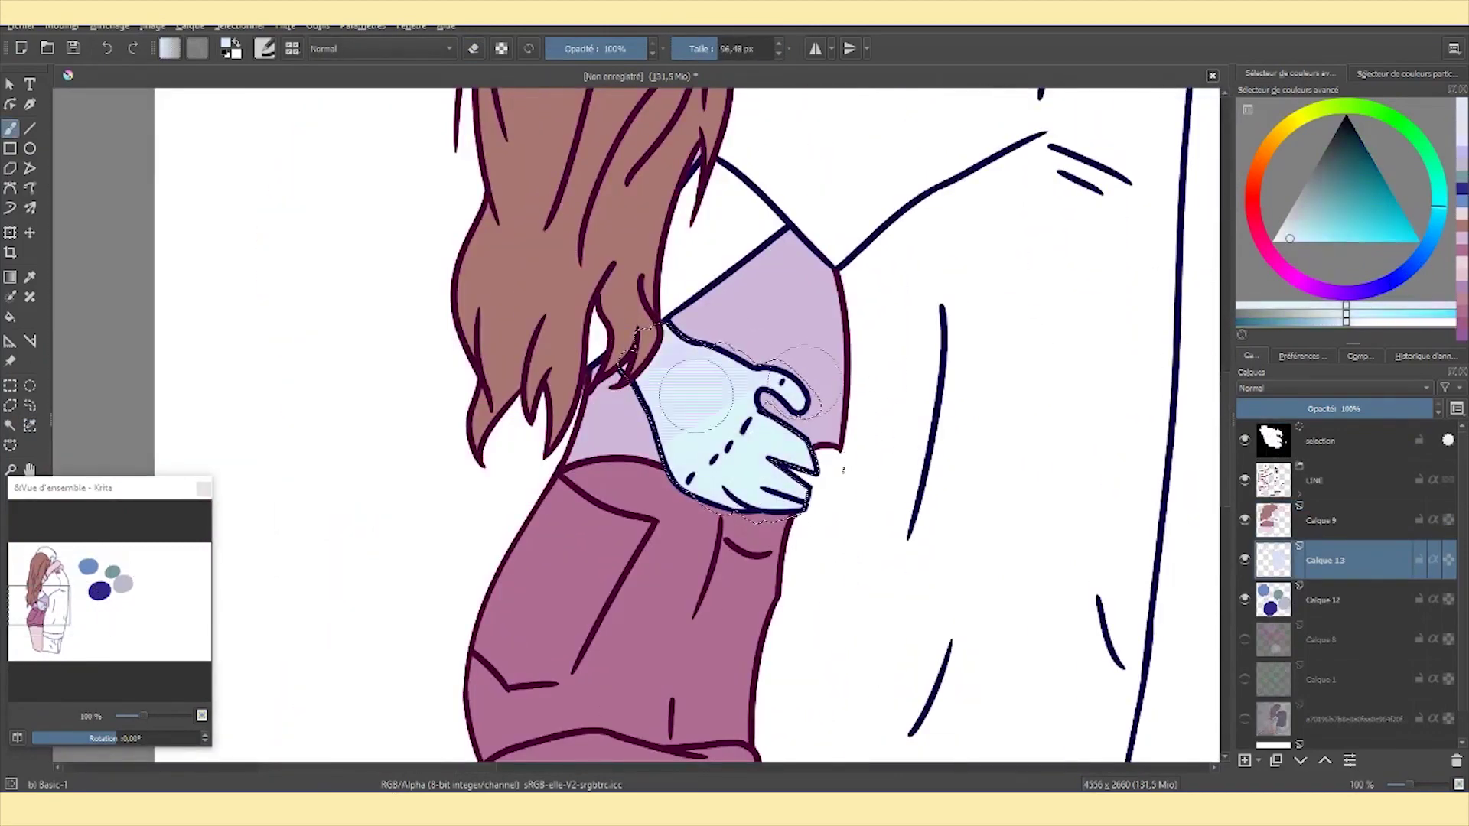
Clear the selection and fill the man's ear with the pale blue skin tone.
{"action": "scroll", "coordinate": [1016, 426], "scroll_direction": "down", "scroll_amount": 2}
{"action": "key", "text": "ctrl+shift+a"}
{"action": "scroll", "coordinate": [907, 383], "scroll_direction": "up", "scroll_amount": 4}
{"action": "left_click_drag", "start_coordinate": [887, 428], "coordinate": [985, 363]}
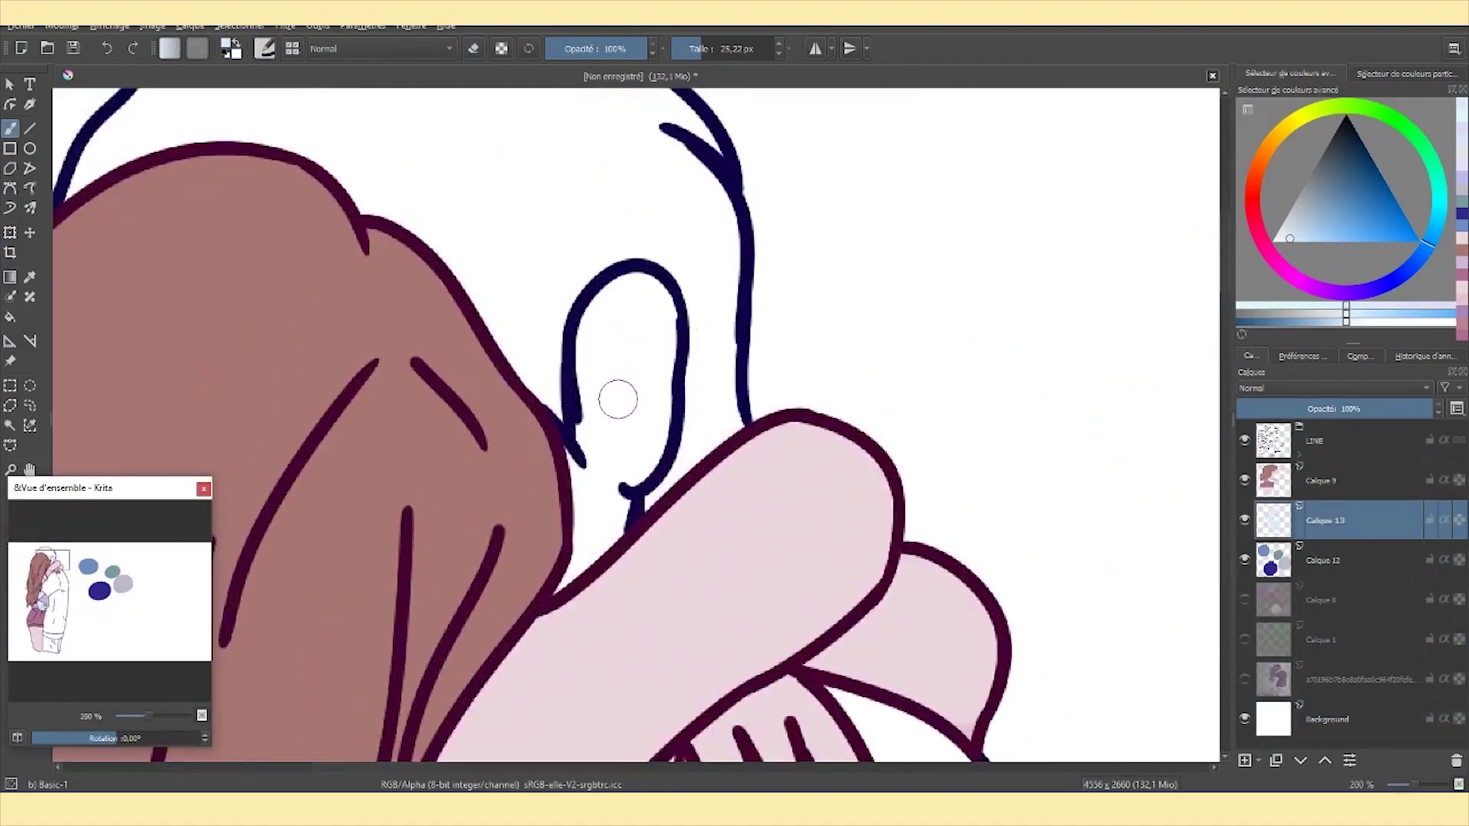
{"action": "mouse_move", "coordinate": [613, 397]}
{"action": "left_mouse_down"}
{"action": "mouse_move", "coordinate": [647, 414]}
{"action": "mouse_move", "coordinate": [692, 356]}
{"action": "left_mouse_up"}
Test a beige on the man's head, then choose a dark slate blue and fill his hair with it.
{"action": "scroll", "coordinate": [692, 356], "scroll_direction": "down", "scroll_amount": 6}
{"action": "left_click_drag", "start_coordinate": [1438, 225], "coordinate": [1295, 129]}
{"action": "left_click_drag", "start_coordinate": [578, 320], "coordinate": [600, 316]}
{"action": "mouse_move", "coordinate": [1297, 130]}
{"action": "left_mouse_down"}
{"action": "mouse_move", "coordinate": [1438, 216]}
{"action": "mouse_move", "coordinate": [1420, 256]}
{"action": "left_mouse_up"}
{"action": "key", "text": "1"}
{"action": "mouse_move", "coordinate": [1347, 215]}
{"action": "left_mouse_down"}
{"action": "mouse_move", "coordinate": [1356, 198]}
{"action": "mouse_move", "coordinate": [1337, 165]}
{"action": "left_mouse_up"}
{"action": "mouse_move", "coordinate": [444, 348]}
{"action": "left_mouse_down"}
{"action": "mouse_move", "coordinate": [689, 183]}
{"action": "mouse_move", "coordinate": [459, 302]}
{"action": "mouse_move", "coordinate": [482, 279]}
{"action": "mouse_move", "coordinate": [569, 443]}
{"action": "left_mouse_up"}
Sample the pale blue skin tone and repaint the man's ear over the dark hair with a small brush.
{"action": "left_click", "coordinate": [1290, 239]}
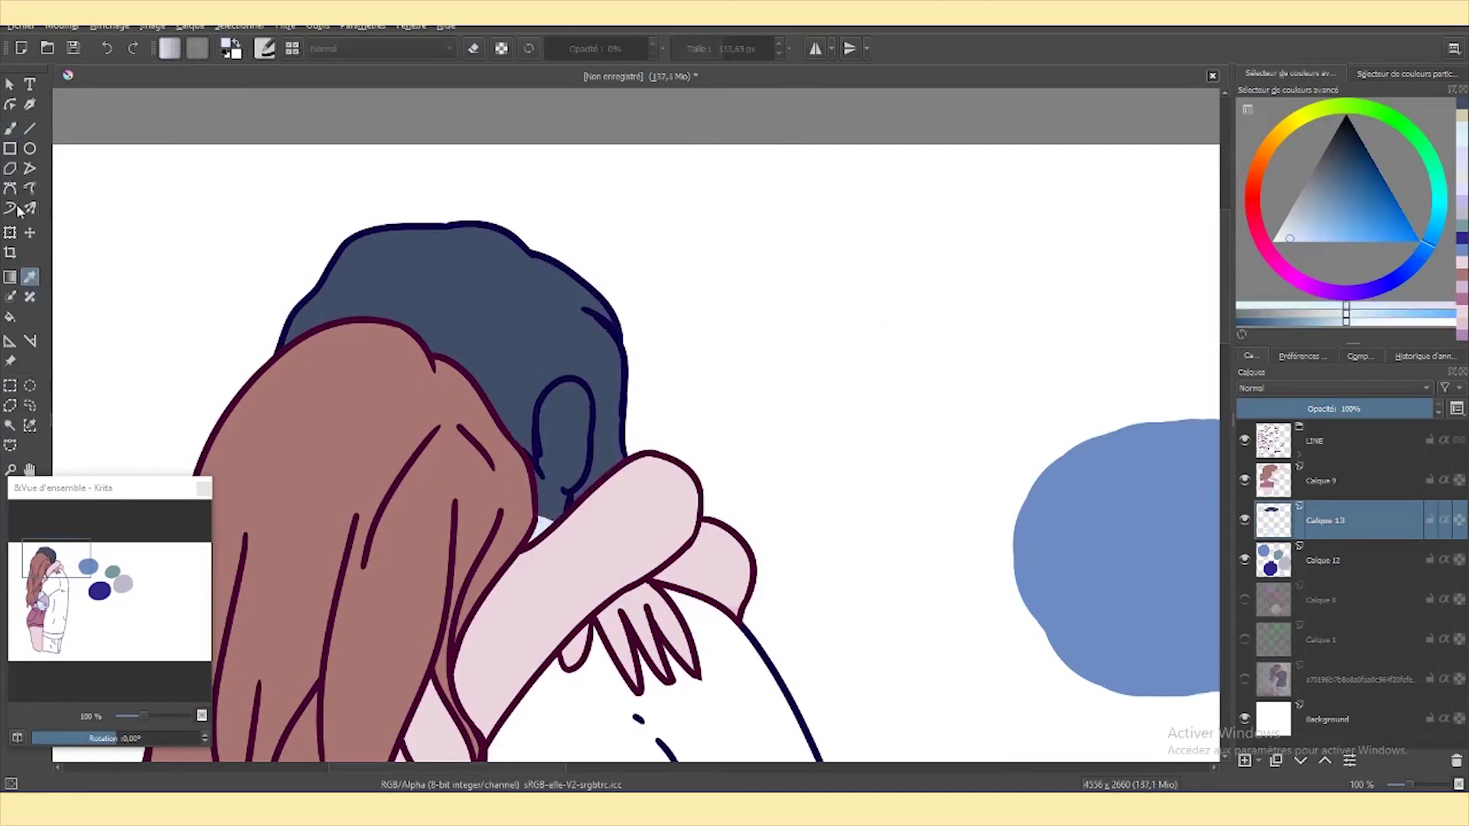
{"action": "left_click", "coordinate": [681, 49]}
{"action": "scroll", "coordinate": [557, 495], "scroll_direction": "up", "scroll_amount": 3}
{"action": "mouse_move", "coordinate": [547, 528]}
{"action": "left_mouse_down"}
{"action": "mouse_move", "coordinate": [542, 416]}
{"action": "mouse_move", "coordinate": [566, 404]}
{"action": "mouse_move", "coordinate": [592, 282]}
{"action": "left_mouse_up"}
{"action": "scroll", "coordinate": [592, 283], "scroll_direction": "down", "scroll_amount": 10}
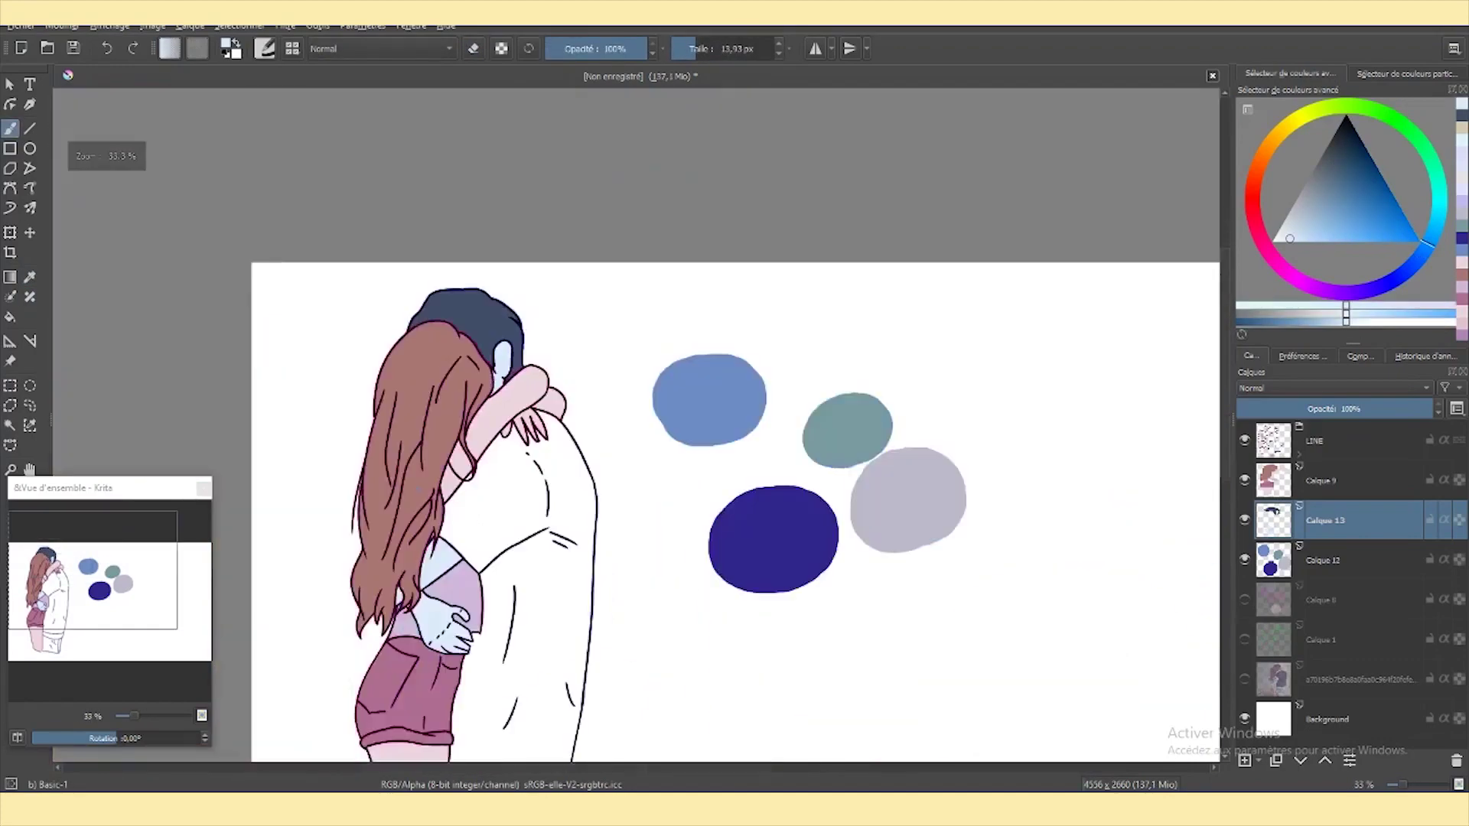
Try medium blue, navy, black and bright blue on the back of the man's sweater.
{"action": "left_click", "coordinate": [737, 213], "text": "ctrl"}
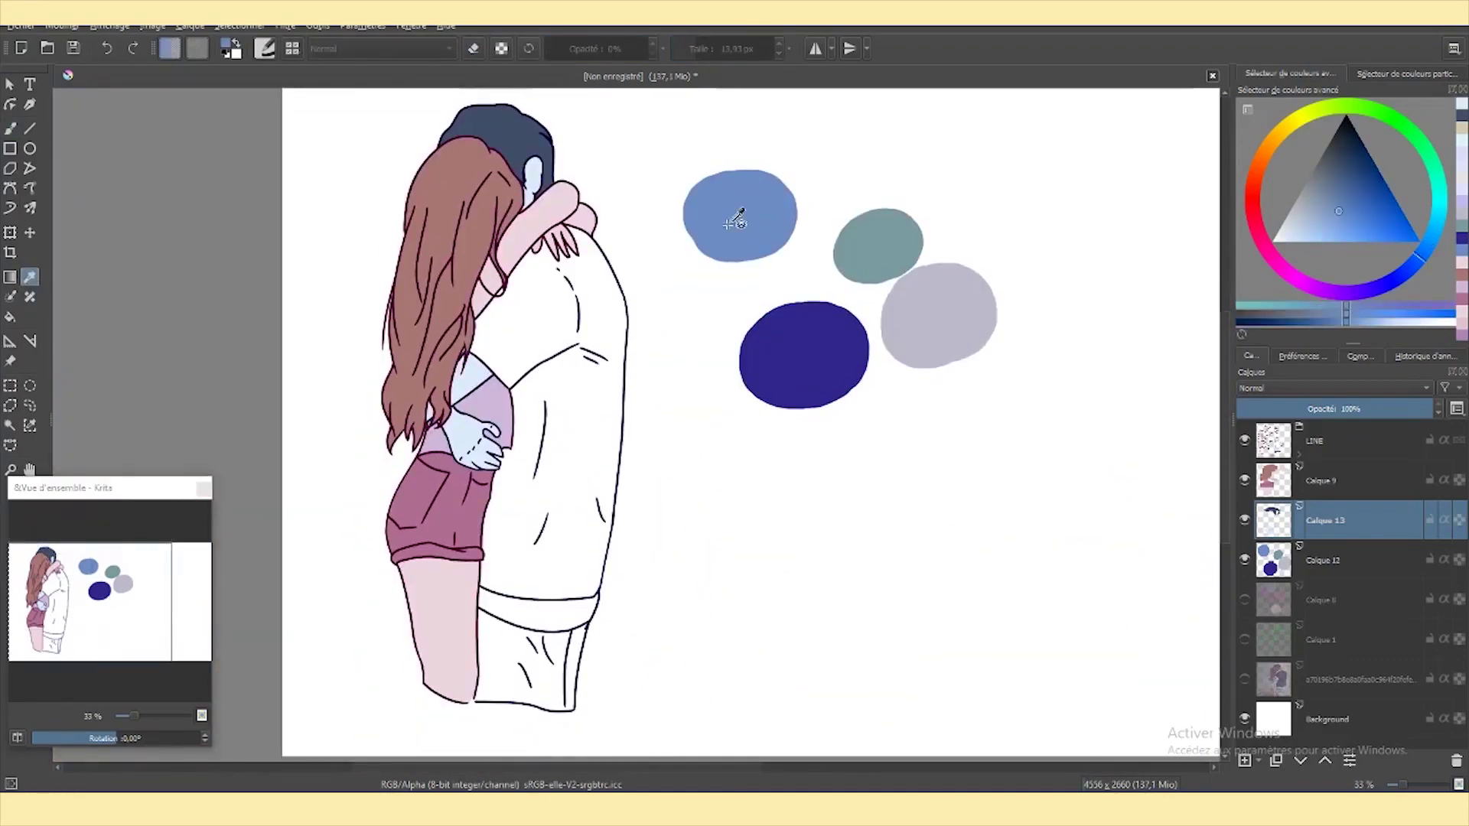
{"action": "scroll", "coordinate": [689, 176], "scroll_direction": "up", "scroll_amount": 2}
{"action": "mouse_move", "coordinate": [489, 498]}
{"action": "left_mouse_down"}
{"action": "mouse_move", "coordinate": [482, 367]}
{"action": "mouse_move", "coordinate": [505, 298]}
{"action": "left_mouse_up"}
{"action": "left_click", "coordinate": [1343, 161]}
{"action": "mouse_move", "coordinate": [474, 443]}
{"action": "left_mouse_down"}
{"action": "mouse_move", "coordinate": [525, 309]}
{"action": "mouse_move", "coordinate": [497, 304]}
{"action": "left_mouse_up"}
{"action": "key", "text": "d"}
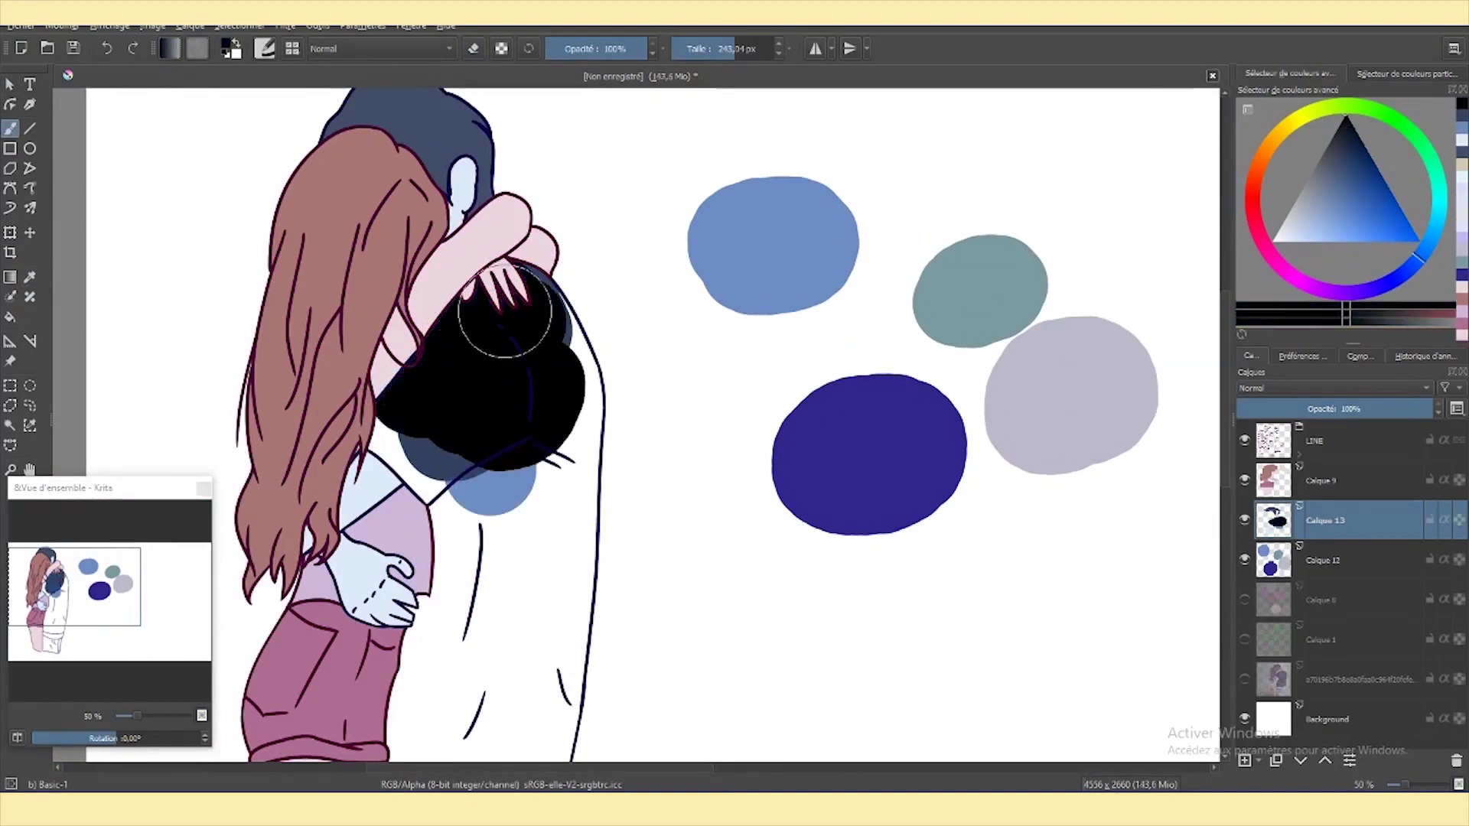
{"action": "left_click", "coordinate": [1359, 231]}
{"action": "left_click_drag", "start_coordinate": [466, 428], "coordinate": [502, 333]}
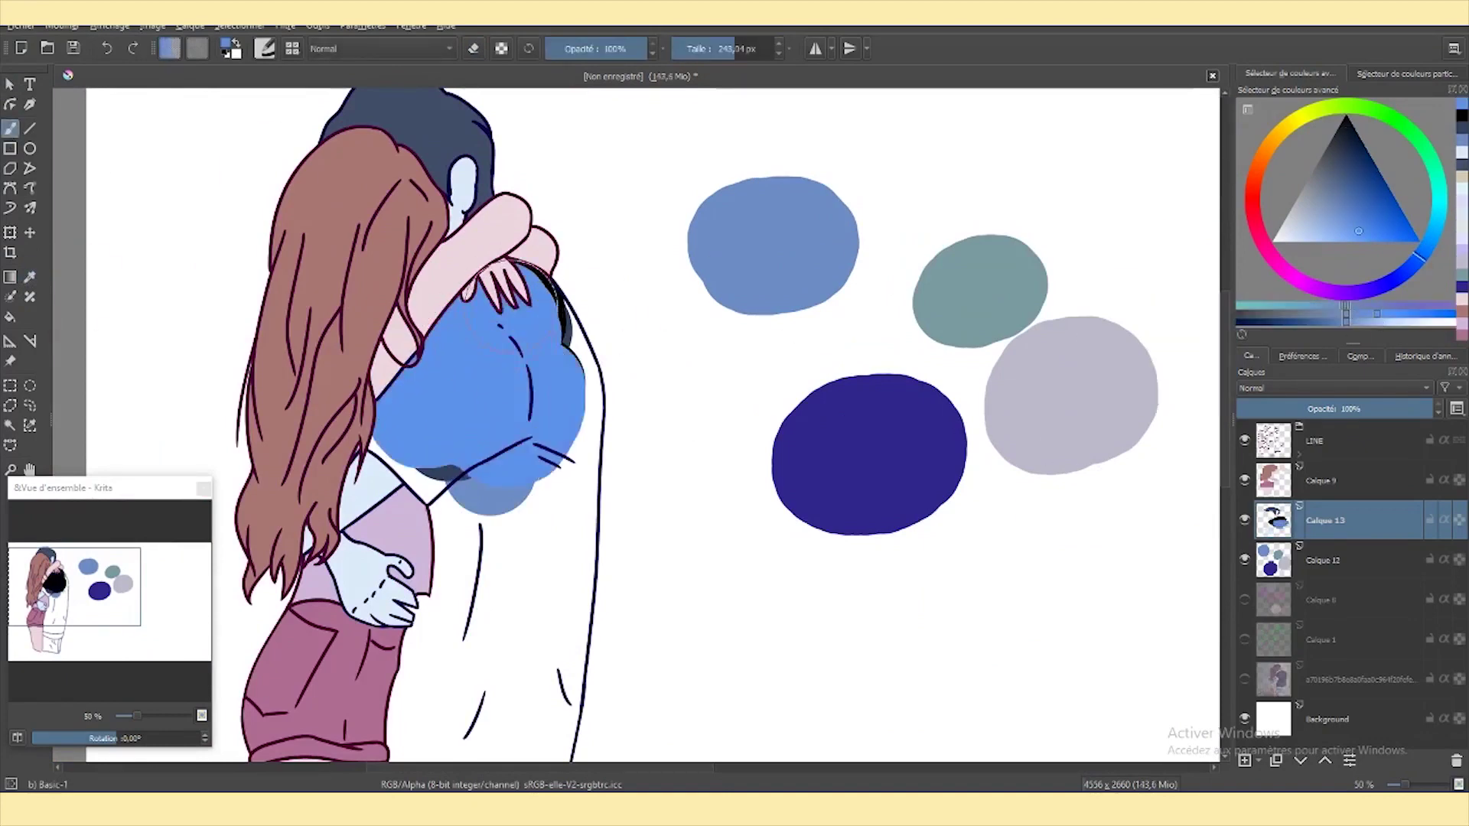
Choose a slightly muted blue and block in the sleeve and upper back of the man's sweater.
{"action": "left_click", "coordinate": [1313, 313]}
{"action": "left_click", "coordinate": [1150, 233]}
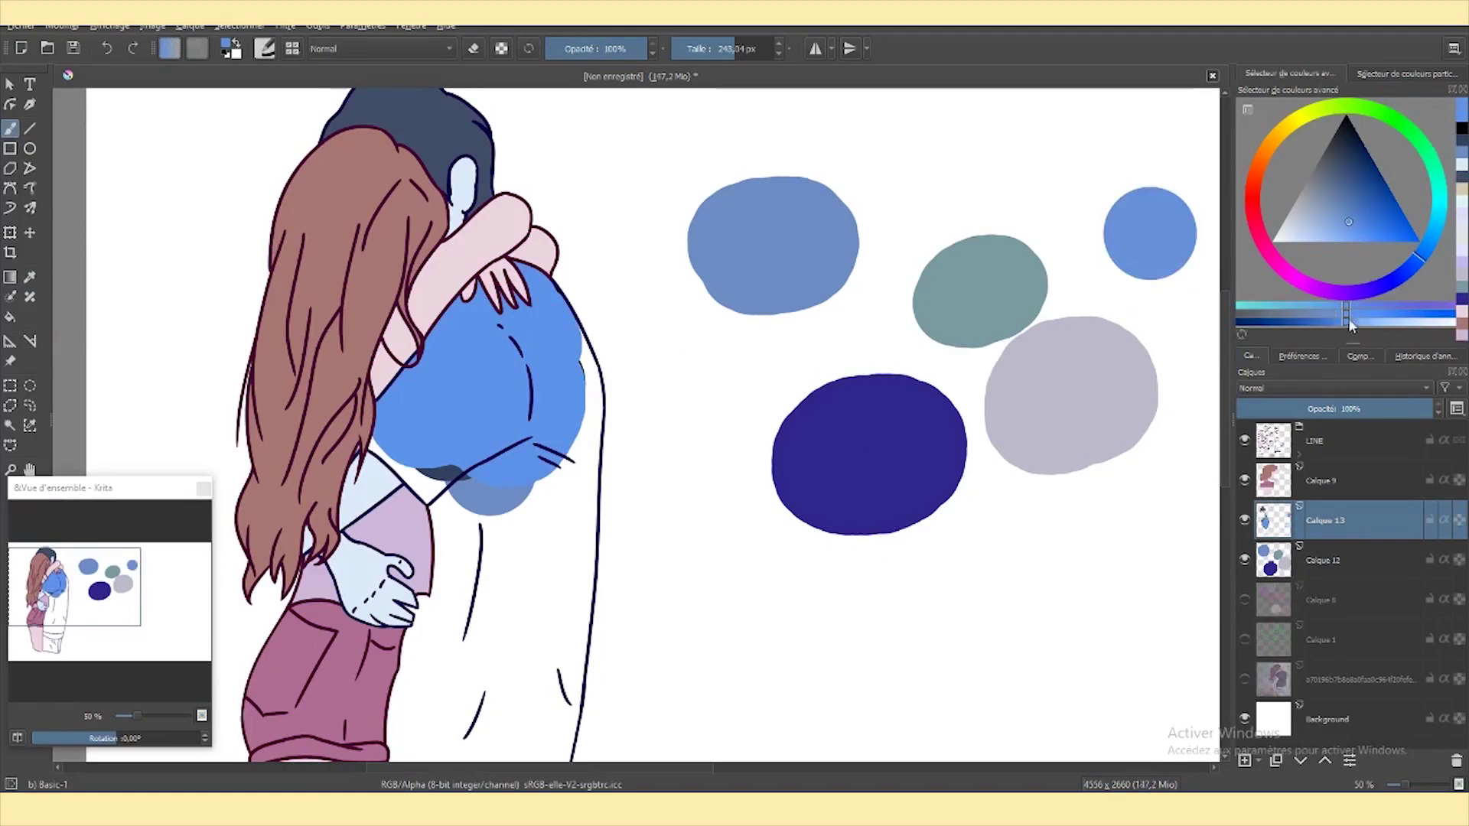
{"action": "scroll", "coordinate": [489, 490], "scroll_direction": "up", "scroll_amount": 2}
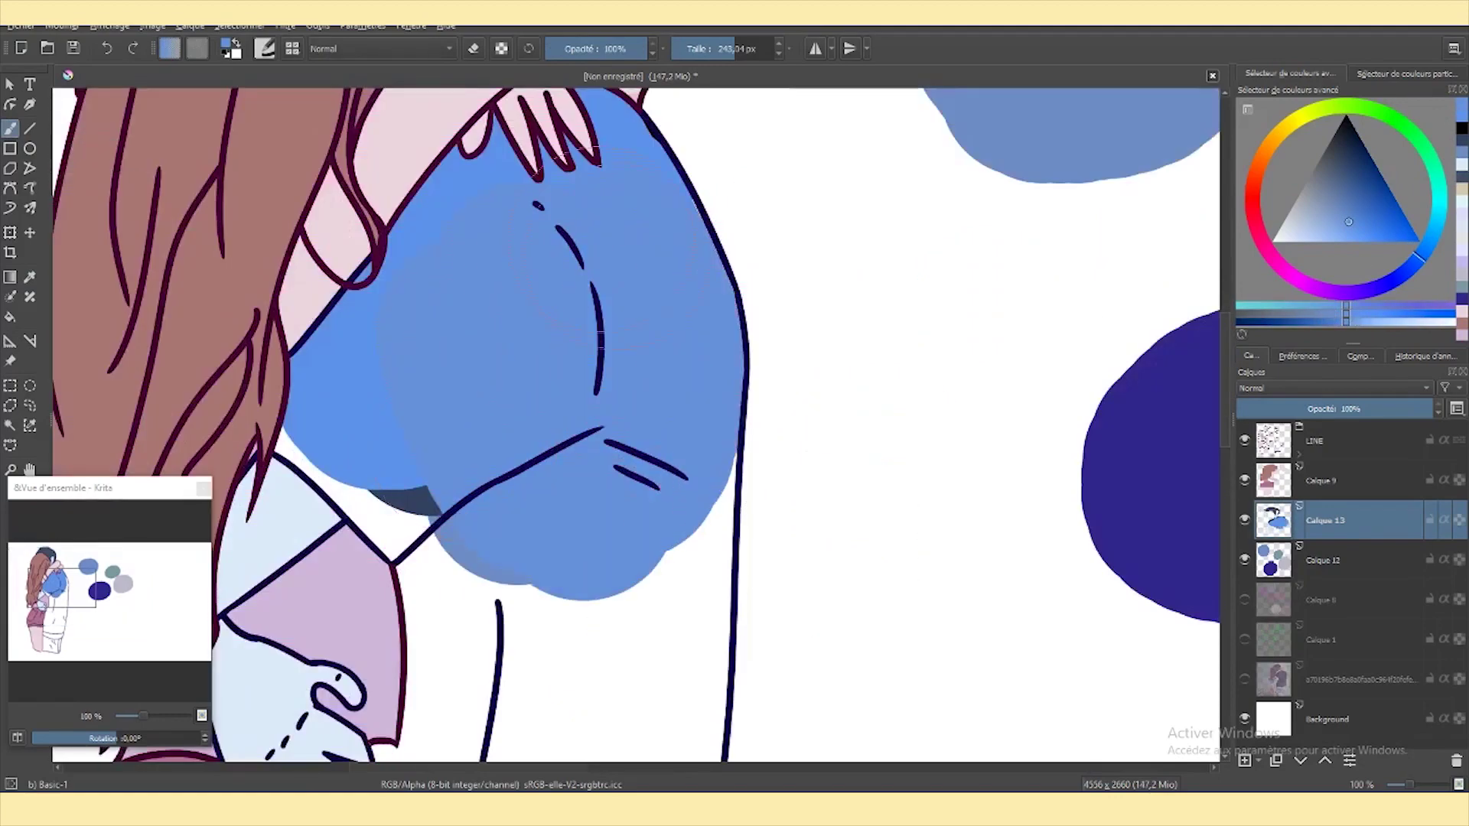
{"action": "left_click_drag", "start_coordinate": [381, 410], "coordinate": [536, 585]}
{"action": "scroll", "coordinate": [423, 413], "scroll_direction": "down", "scroll_amount": 2}
{"action": "left_click_drag", "start_coordinate": [480, 294], "coordinate": [468, 379]}
{"action": "mouse_move", "coordinate": [489, 321]}
{"action": "left_mouse_down"}
{"action": "mouse_move", "coordinate": [505, 474]}
{"action": "mouse_move", "coordinate": [429, 551]}
{"action": "mouse_move", "coordinate": [497, 566]}
{"action": "mouse_move", "coordinate": [551, 497]}
{"action": "left_mouse_up"}
Fill the rest of the man's sweater down to the hem in the same blue, adjusting the brush size for edges.
{"action": "scroll", "coordinate": [551, 497], "scroll_direction": "up", "scroll_amount": 4}
{"action": "key", "text": "bracketleft"}
{"action": "key", "text": "bracketleft"}
{"action": "key", "text": "bracketleft"}
{"action": "key", "text": "bracketleft"}
{"action": "key", "text": "bracketleft"}
{"action": "key", "text": "bracketleft"}
{"action": "key", "text": "bracketright"}
{"action": "key", "text": "bracketright"}
{"action": "key", "text": "bracketright"}
{"action": "key", "text": "bracketright"}
{"action": "key", "text": "bracketright"}
{"action": "key", "text": "bracketright"}
{"action": "scroll", "coordinate": [832, 316], "scroll_direction": "down", "scroll_amount": 2}
{"action": "scroll", "coordinate": [833, 316], "scroll_direction": "down", "scroll_amount": 2}
Fill the hem band of the man's sweater with dark navy blue.
{"action": "left_click", "coordinate": [1082, 148], "text": "ctrl"}
{"action": "scroll", "coordinate": [765, 536], "scroll_direction": "up", "scroll_amount": 2}
{"action": "mouse_move", "coordinate": [712, 535]}
{"action": "left_mouse_down"}
{"action": "mouse_move", "coordinate": [796, 574]}
{"action": "mouse_move", "coordinate": [739, 532]}
{"action": "left_mouse_up"}
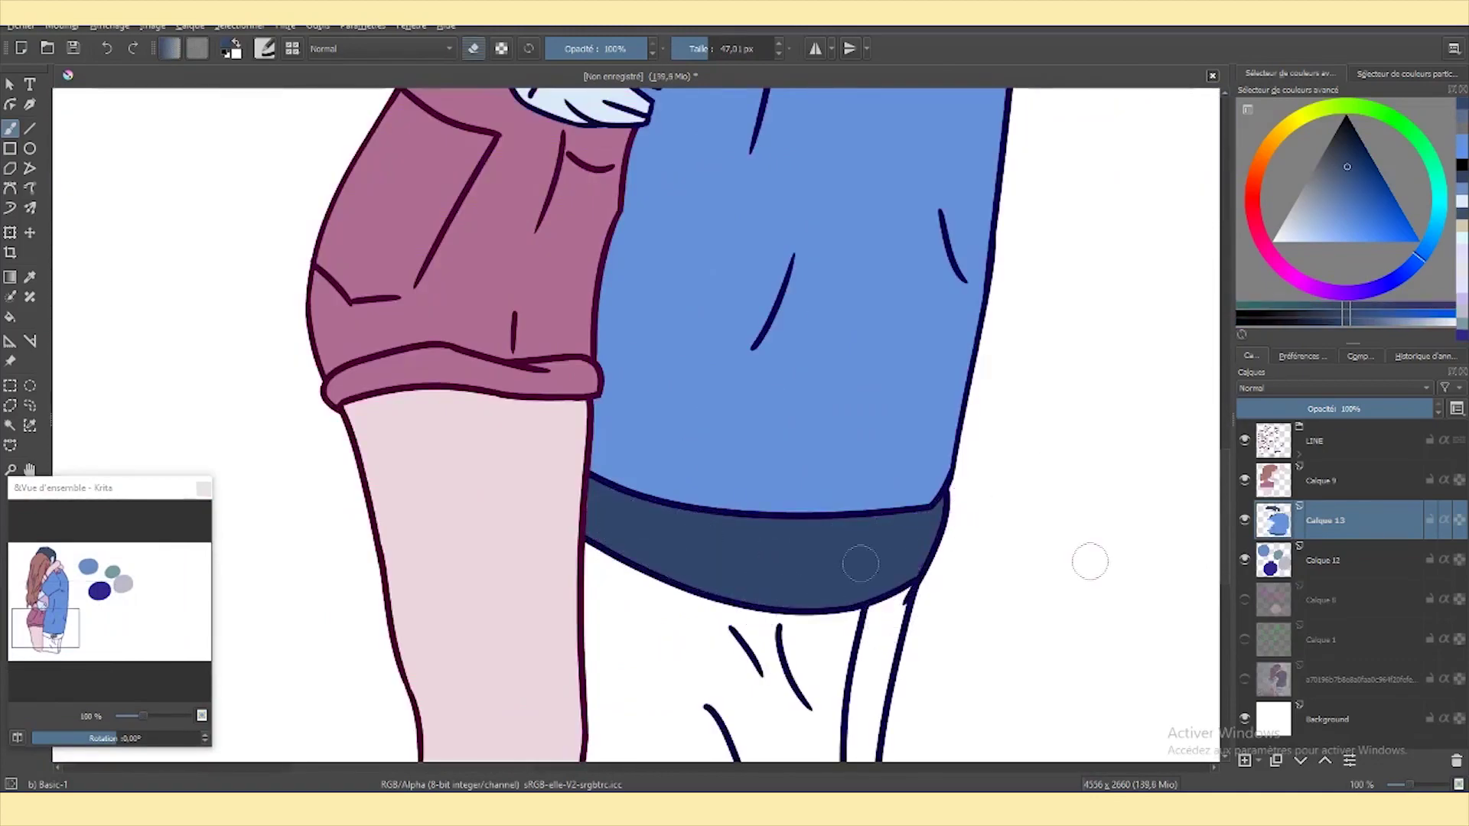
Choose a light greyish blue and fill the man's trousers below the sweater hem.
{"action": "scroll", "coordinate": [1090, 562], "scroll_direction": "down", "scroll_amount": 3}
{"action": "left_click", "coordinate": [1042, 256], "text": "ctrl"}
{"action": "scroll", "coordinate": [827, 714], "scroll_direction": "up", "scroll_amount": 5}
{"action": "scroll", "coordinate": [826, 714], "scroll_direction": "down", "scroll_amount": 5}
{"action": "mouse_move", "coordinate": [582, 321]}
{"action": "left_mouse_down"}
{"action": "mouse_move", "coordinate": [597, 536]}
{"action": "mouse_move", "coordinate": [584, 229]}
{"action": "mouse_move", "coordinate": [864, 545]}
{"action": "mouse_move", "coordinate": [859, 612]}
{"action": "left_mouse_up"}
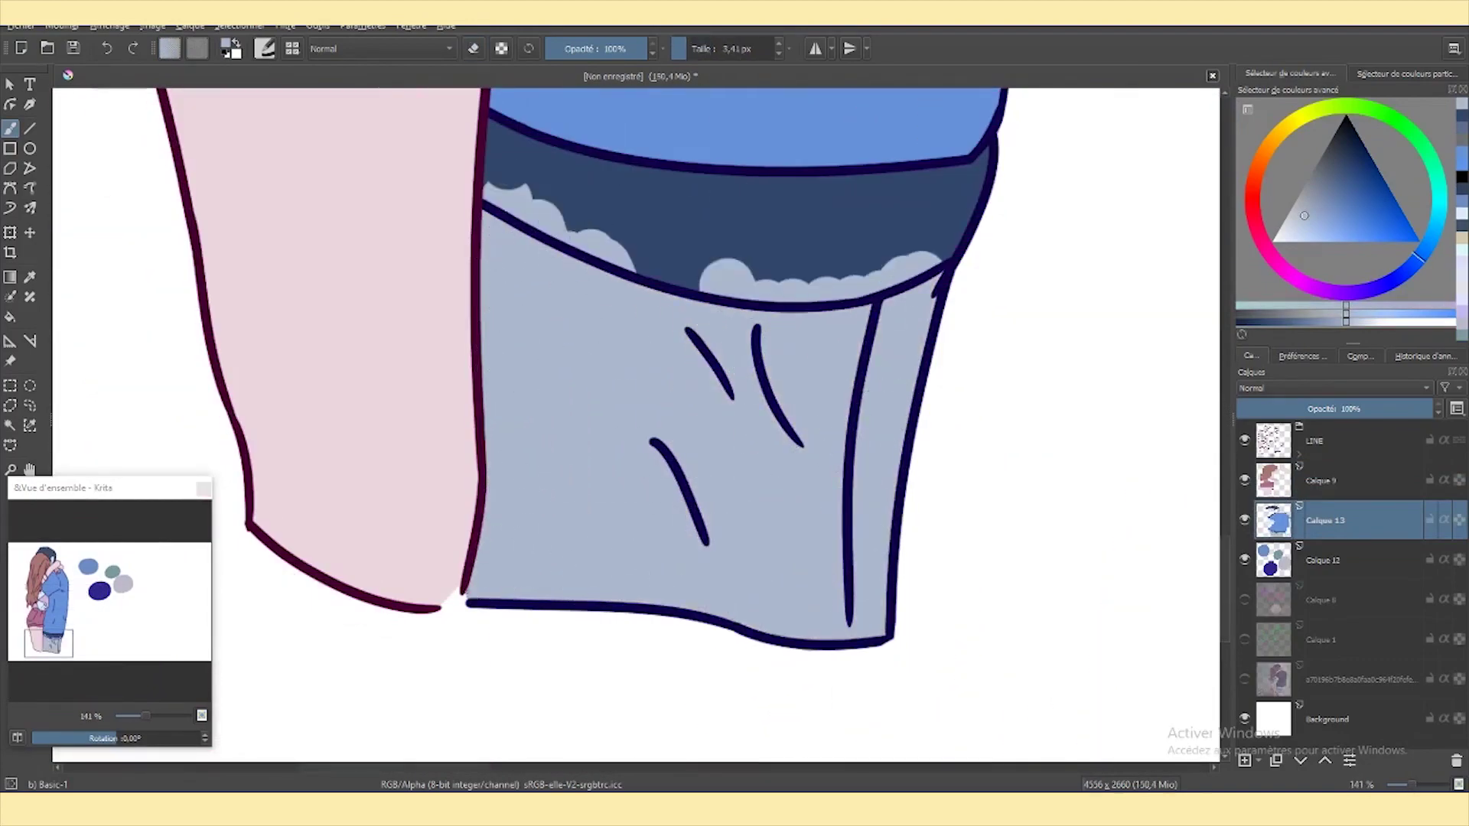
Clean up the grey-blue spill on the sweater hem by restoring its dark navy along the lower edge.
{"action": "left_click", "coordinate": [1245, 520]}
{"action": "left_click", "coordinate": [1245, 521]}
{"action": "left_click", "coordinate": [1328, 521]}
{"action": "left_click_drag", "start_coordinate": [769, 269], "coordinate": [887, 268]}
{"action": "mouse_move", "coordinate": [582, 222]}
{"action": "left_mouse_down"}
{"action": "mouse_move", "coordinate": [658, 252]}
{"action": "mouse_move", "coordinate": [548, 212]}
{"action": "left_mouse_up"}
{"action": "key", "text": "e"}
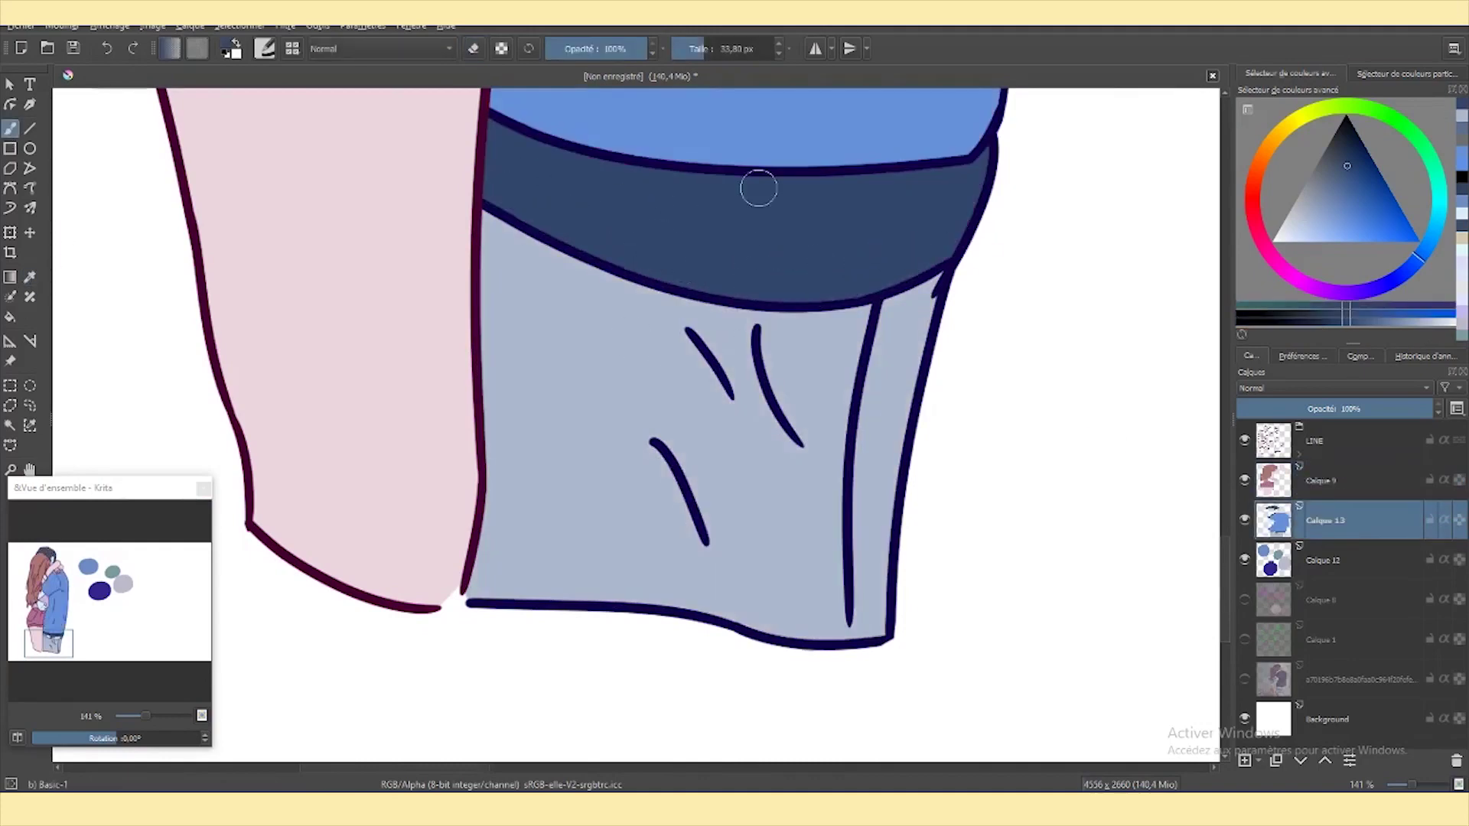
Hide the swatch layer, move the reference photo beside the drawing for comparison, and hide the photo again.
{"action": "scroll", "coordinate": [758, 189], "scroll_direction": "down", "scroll_amount": 5}
{"action": "left_click", "coordinate": [1245, 560]}
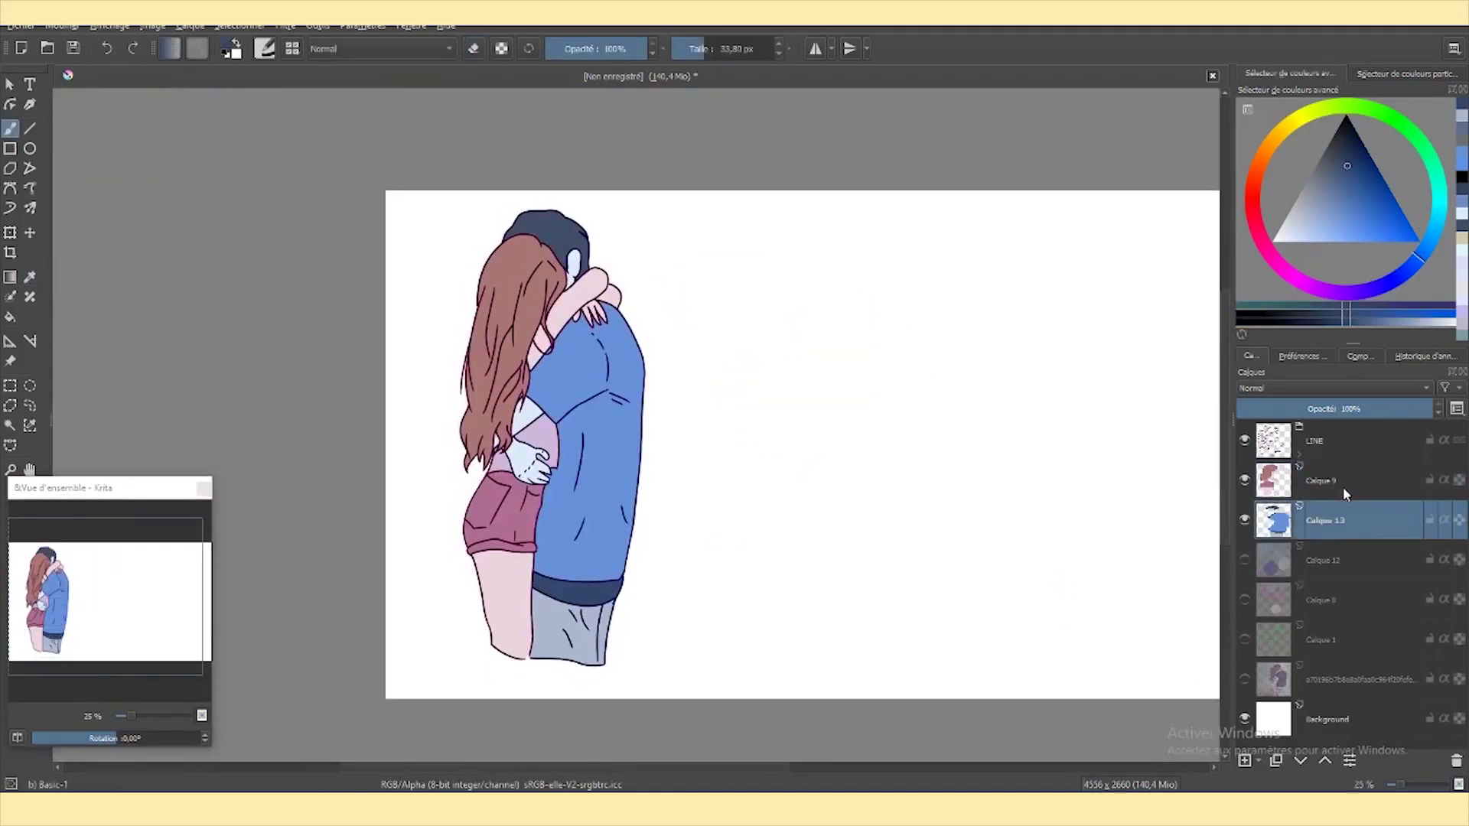
{"action": "left_click", "coordinate": [1244, 679]}
{"action": "left_click", "coordinate": [1346, 680]}
{"action": "key", "text": "t"}
{"action": "left_click_drag", "start_coordinate": [873, 704], "coordinate": [1098, 720]}
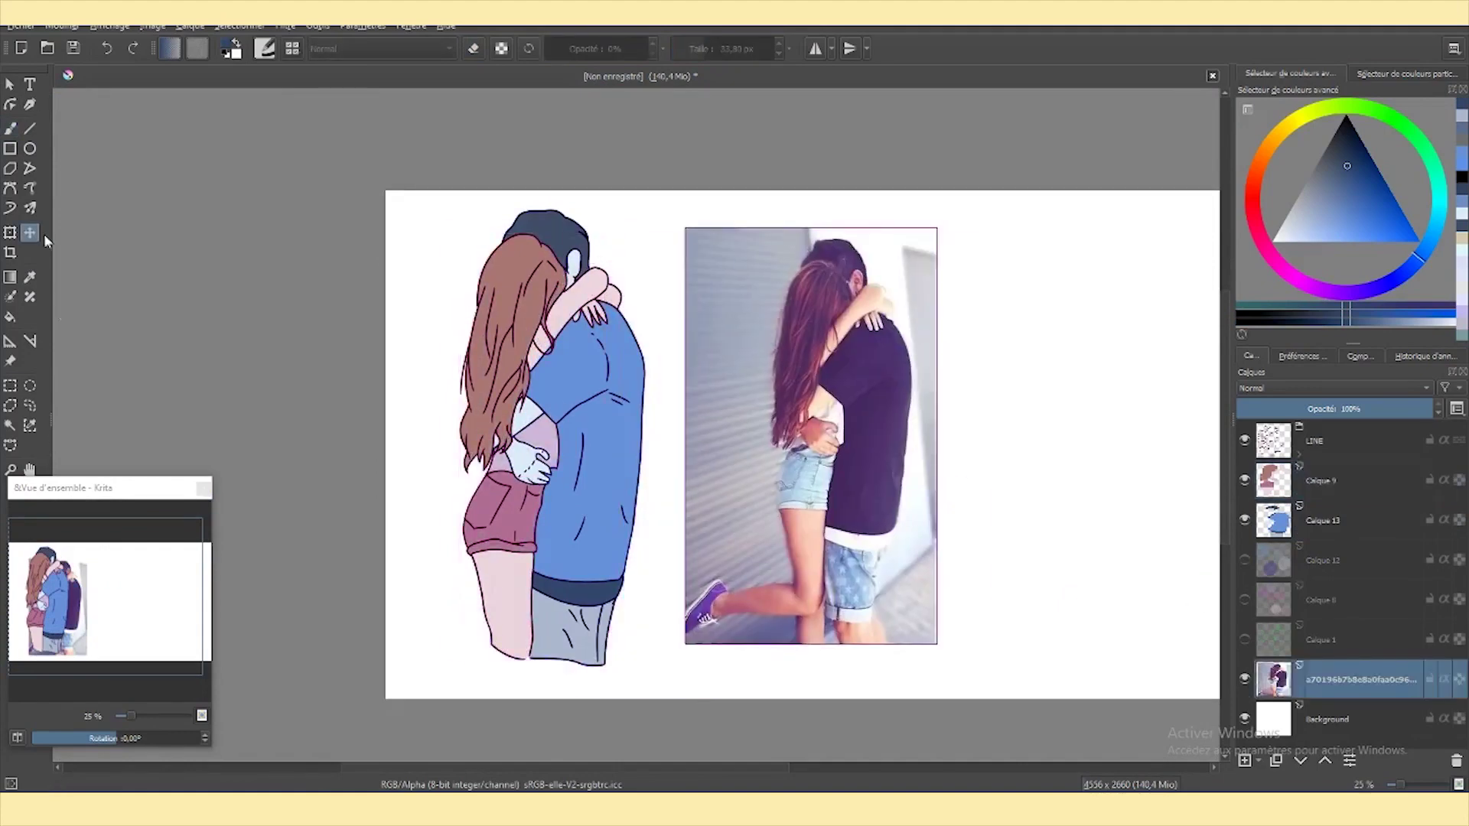
{"action": "left_click", "coordinate": [1245, 680]}
Sample the reddish brown of the woman's hair from layer Calque 9, then add a new layer for highlights.
{"action": "left_click", "coordinate": [1347, 480]}
{"action": "key", "text": "p"}
{"action": "left_click", "coordinate": [526, 312]}
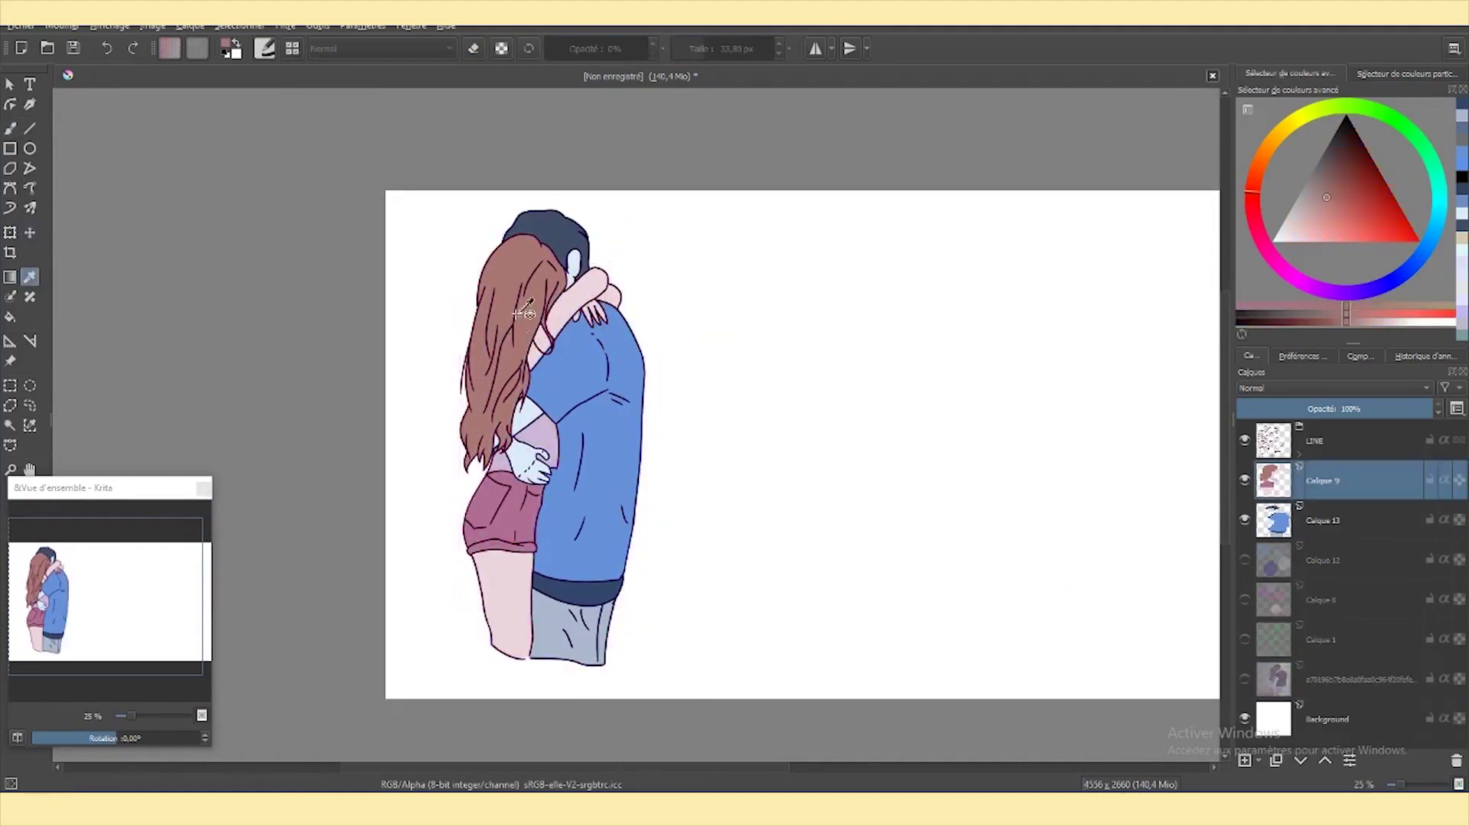
{"action": "left_click", "coordinate": [10, 129]}
{"action": "scroll", "coordinate": [513, 313], "scroll_direction": "up", "scroll_amount": 4}
{"action": "scroll", "coordinate": [298, 436], "scroll_direction": "down", "scroll_amount": 1}
{"action": "key", "text": "Insert"}
Paint curved lighter brown highlight bands across the woman's hair within its selection, trimming their edges with the eraser.
{"action": "left_click_drag", "start_coordinate": [398, 268], "coordinate": [689, 290]}
{"action": "key", "text": "e"}
{"action": "left_click_drag", "start_coordinate": [344, 310], "coordinate": [551, 359]}
{"action": "mouse_move", "coordinate": [428, 230]}
{"action": "left_mouse_down"}
{"action": "mouse_move", "coordinate": [613, 199]}
{"action": "mouse_move", "coordinate": [620, 229]}
{"action": "left_mouse_up"}
{"action": "key", "text": "e"}
{"action": "mouse_move", "coordinate": [612, 298]}
{"action": "left_mouse_down"}
{"action": "mouse_move", "coordinate": [733, 40]}
{"action": "mouse_move", "coordinate": [715, 48]}
{"action": "left_mouse_up"}
{"action": "scroll", "coordinate": [387, 314], "scroll_direction": "up", "scroll_amount": 1}
{"action": "left_click", "coordinate": [485, 400]}
{"action": "key", "text": "e"}
{"action": "left_click", "coordinate": [485, 401]}
{"action": "scroll", "coordinate": [314, 317], "scroll_direction": "down", "scroll_amount": 3}
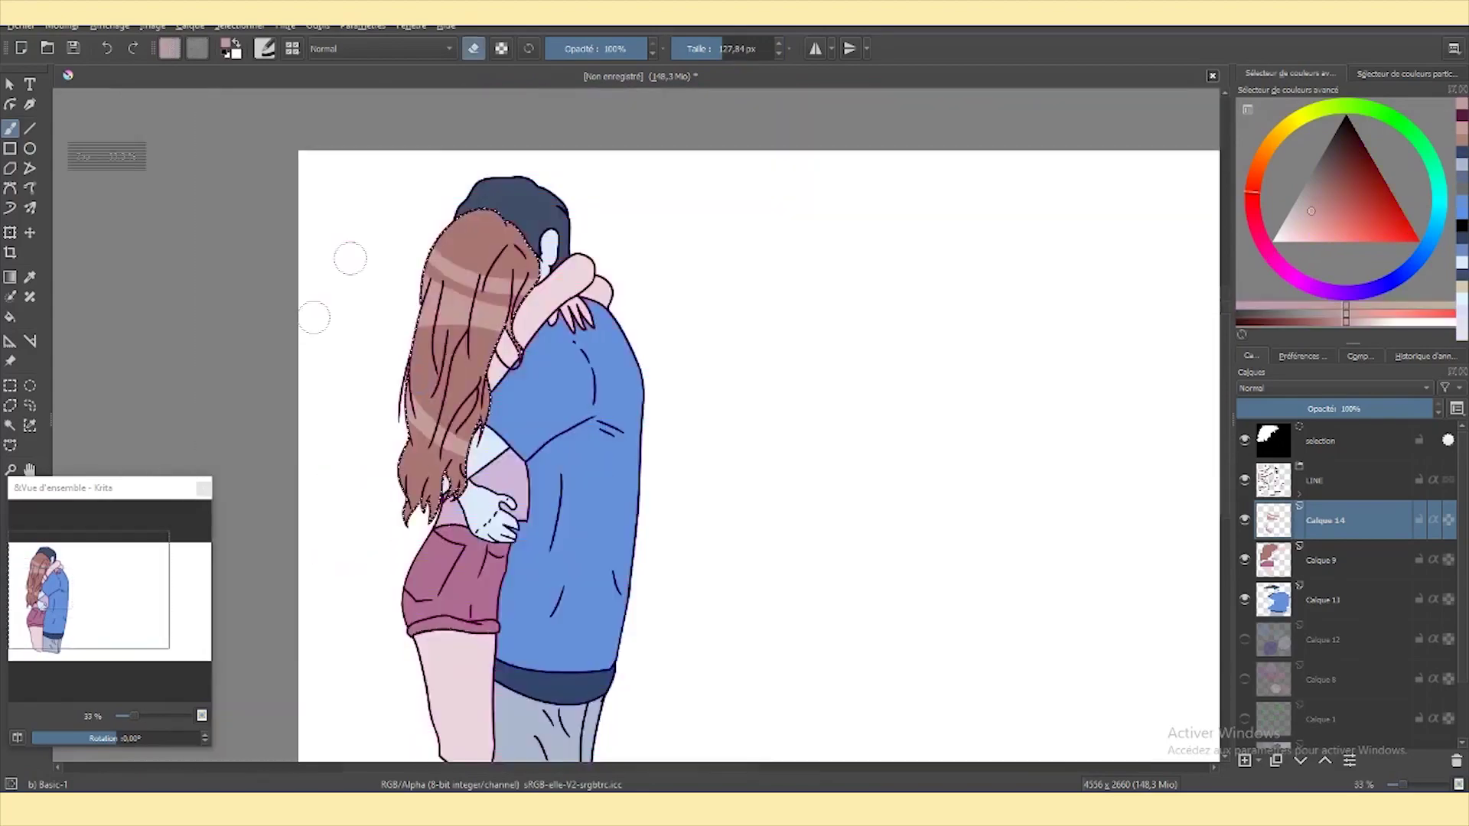
Try thin, paler pink highlight streaks over the woman's upper hair on another new layer.
{"action": "scroll", "coordinate": [314, 317], "scroll_direction": "up", "scroll_amount": 5}
{"action": "key", "text": "Insert"}
{"action": "left_click_drag", "start_coordinate": [314, 352], "coordinate": [336, 367]}
{"action": "key", "text": "ctrl+z"}
{"action": "left_click_drag", "start_coordinate": [471, 344], "coordinate": [489, 353]}
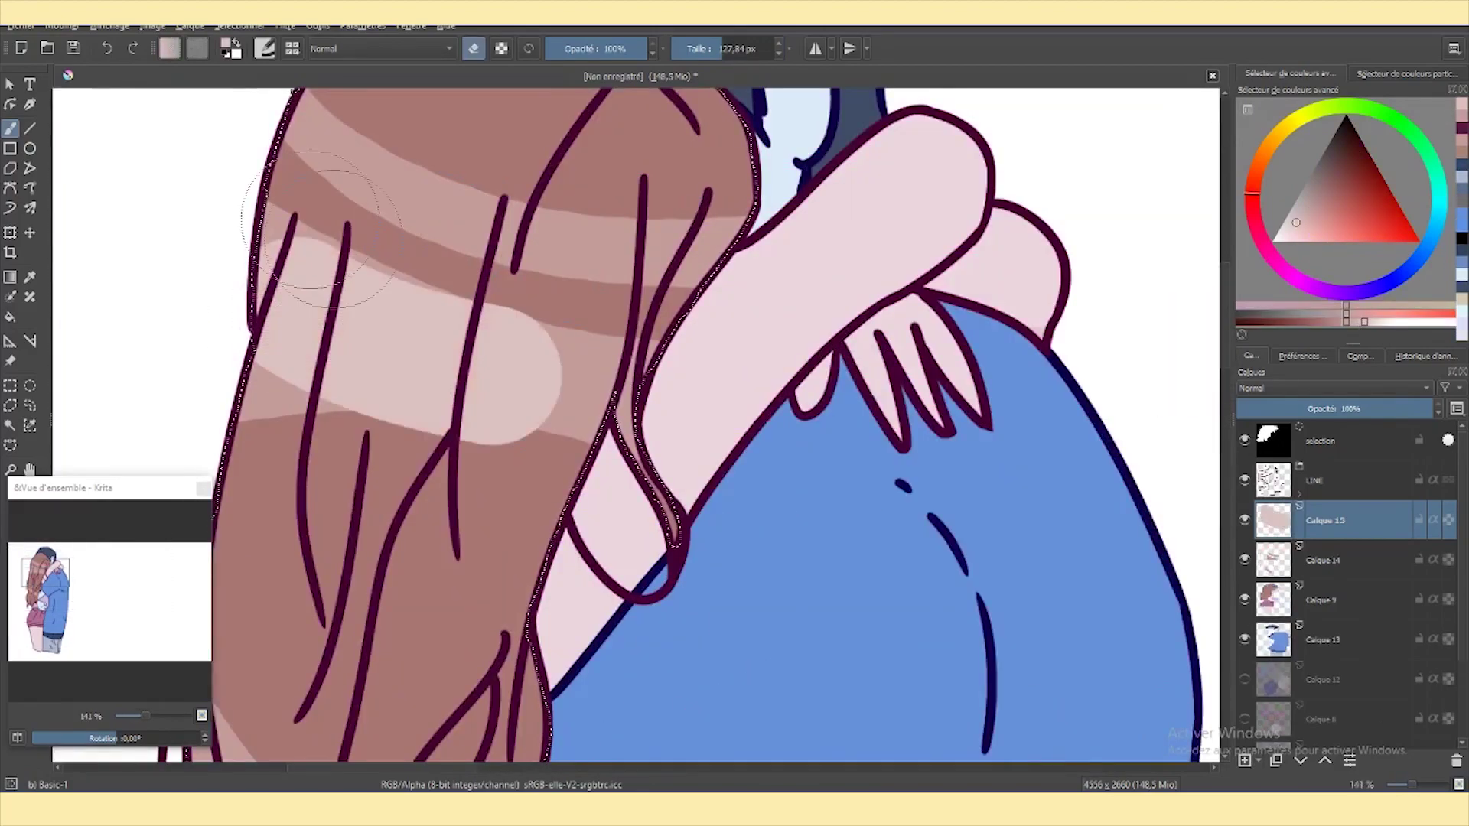
{"action": "key", "text": "ctrl+z"}
{"action": "scroll", "coordinate": [662, 271], "scroll_direction": "down", "scroll_amount": 3}
{"action": "scroll", "coordinate": [658, 272], "scroll_direction": "up", "scroll_amount": 2}
{"action": "scroll", "coordinate": [1066, 312], "scroll_direction": "up", "scroll_amount": 1}
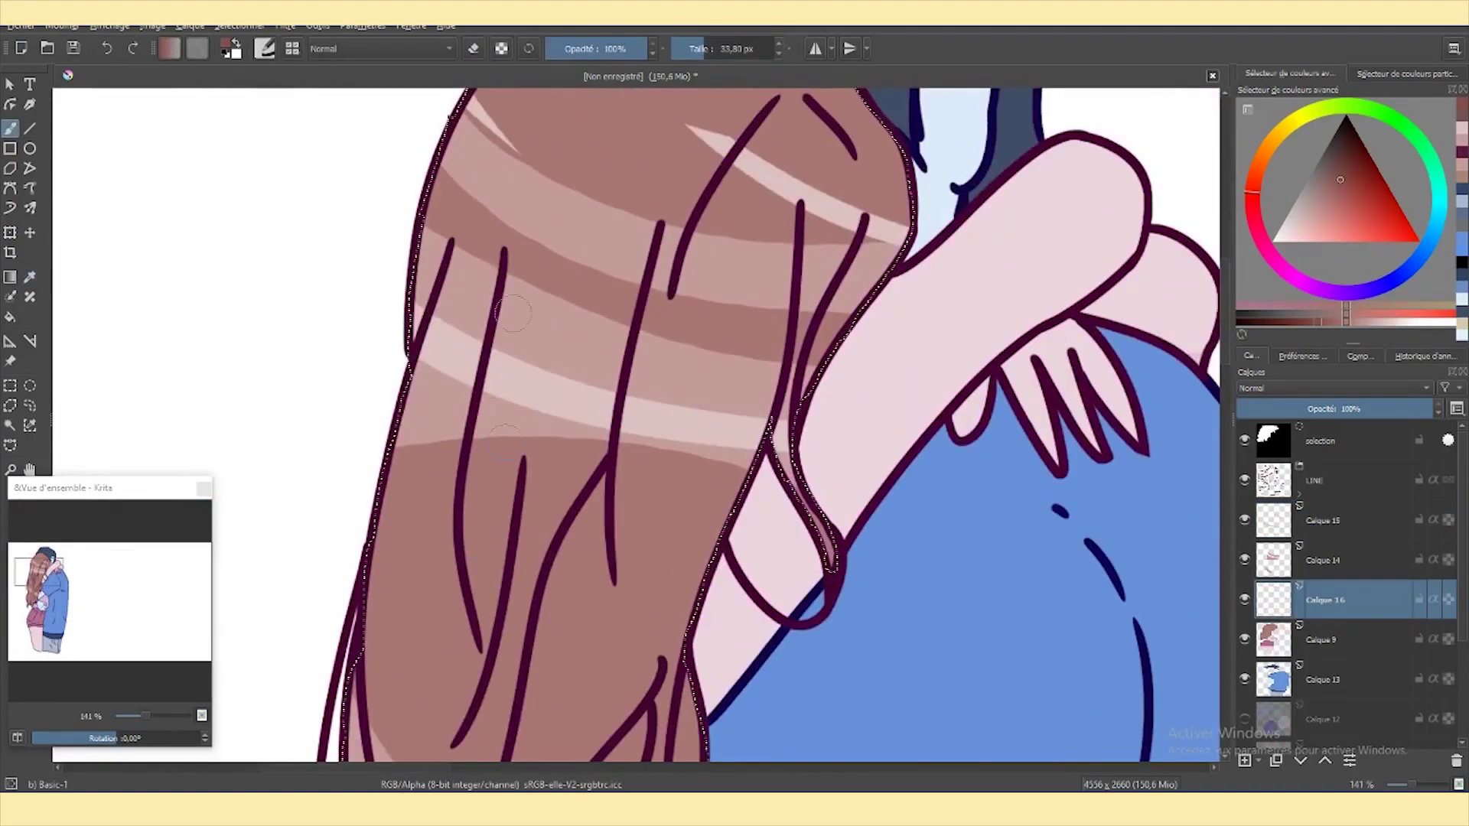
Paint dark brown shadows between the upper hair strand lines, and delete the palest highlight layer.
{"action": "left_click_drag", "start_coordinate": [509, 256], "coordinate": [536, 279]}
{"action": "key", "text": "e"}
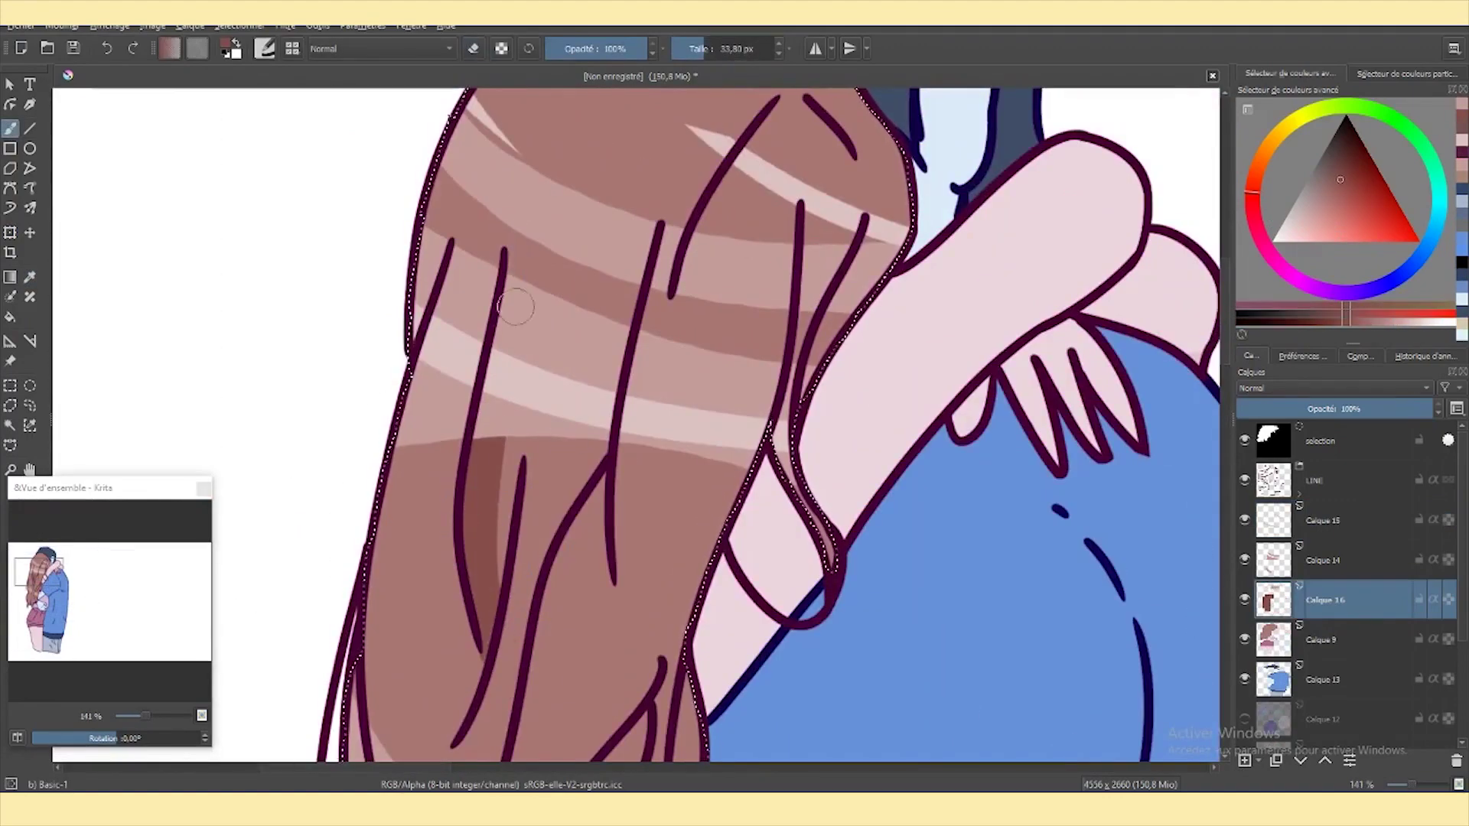
{"action": "key", "text": "Delete"}
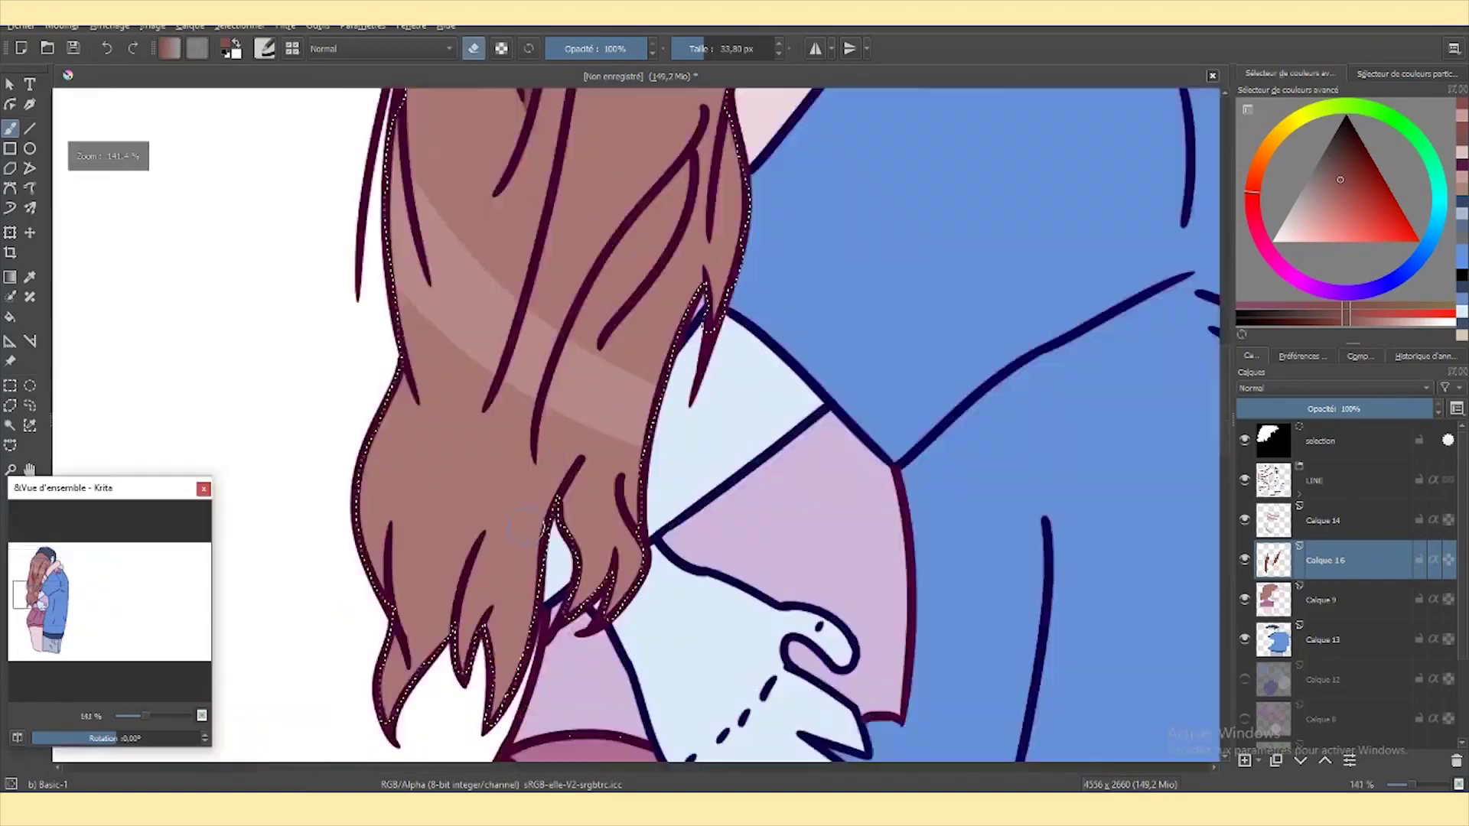
Add dark brown shadows between the lower strands and at the tips of the woman's hair, shaping them with the eraser.
{"action": "scroll", "coordinate": [528, 528], "scroll_direction": "down", "scroll_amount": 1}
{"action": "mouse_move", "coordinate": [566, 341]}
{"action": "left_mouse_down"}
{"action": "mouse_move", "coordinate": [635, 306]}
{"action": "mouse_move", "coordinate": [622, 346]}
{"action": "left_mouse_up"}
{"action": "left_click_drag", "start_coordinate": [545, 282], "coordinate": [490, 514]}
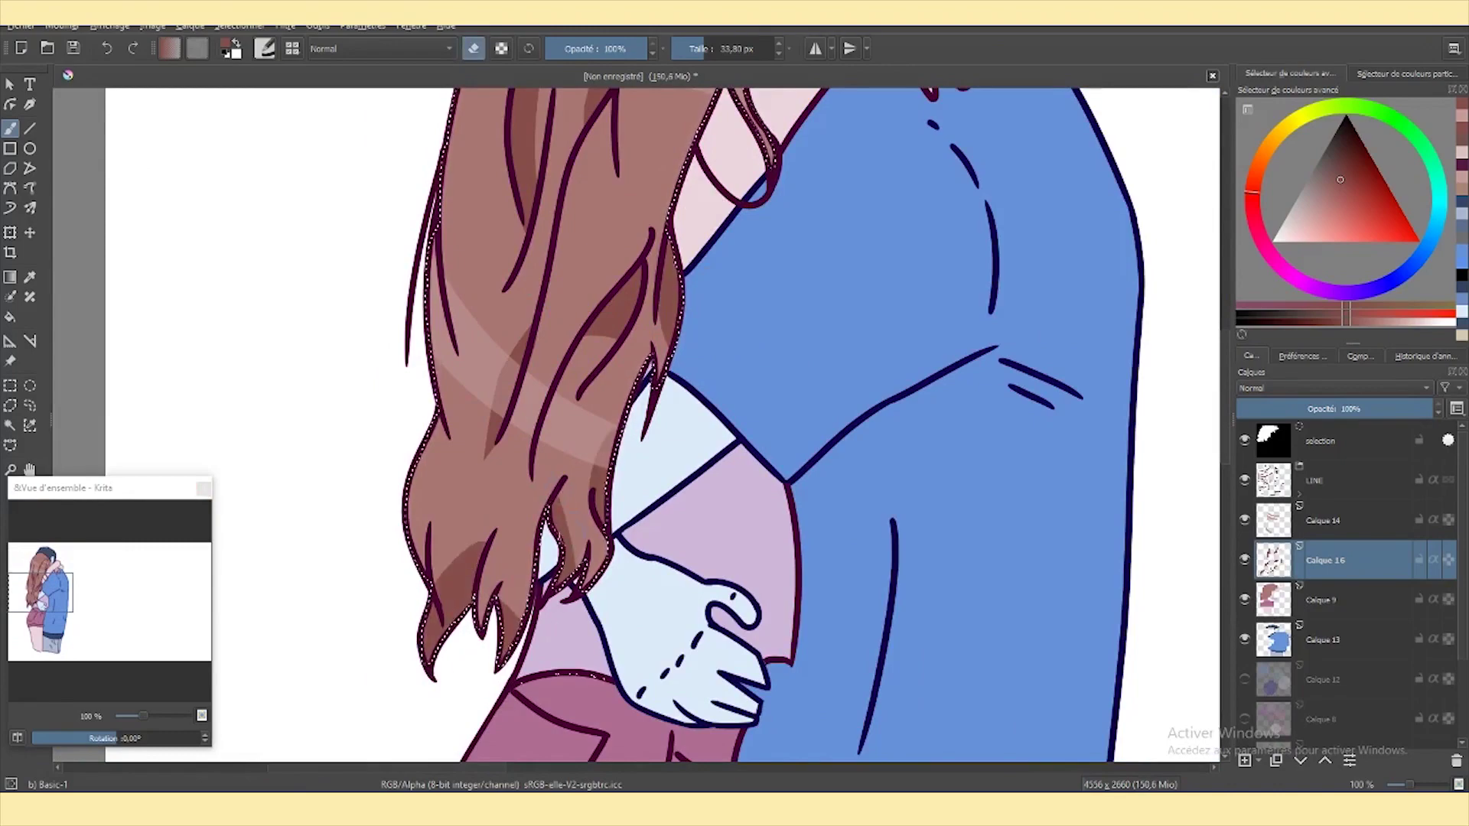
{"action": "key", "text": "e"}
{"action": "scroll", "coordinate": [558, 495], "scroll_direction": "down", "scroll_amount": 5}
{"action": "scroll", "coordinate": [563, 449], "scroll_direction": "up", "scroll_amount": 5}
{"action": "key", "text": "e"}
{"action": "scroll", "coordinate": [577, 570], "scroll_direction": "down", "scroll_amount": 2}
{"action": "scroll", "coordinate": [647, 306], "scroll_direction": "up", "scroll_amount": 2}
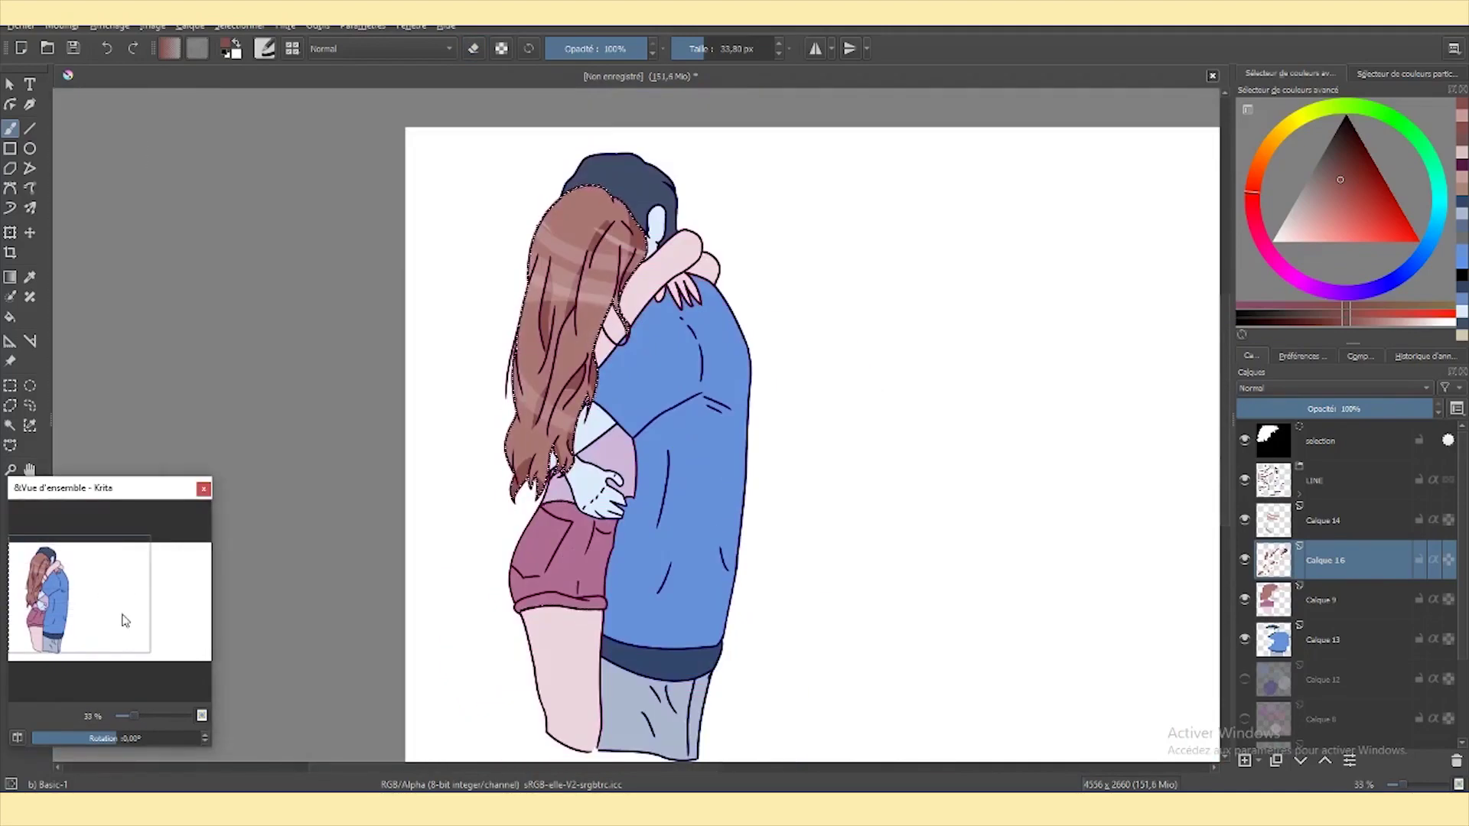
Sample the lavender of the woman's top, select its area from Calque 9, and choose a muted purple for shading.
{"action": "left_click", "coordinate": [612, 471], "text": "ctrl"}
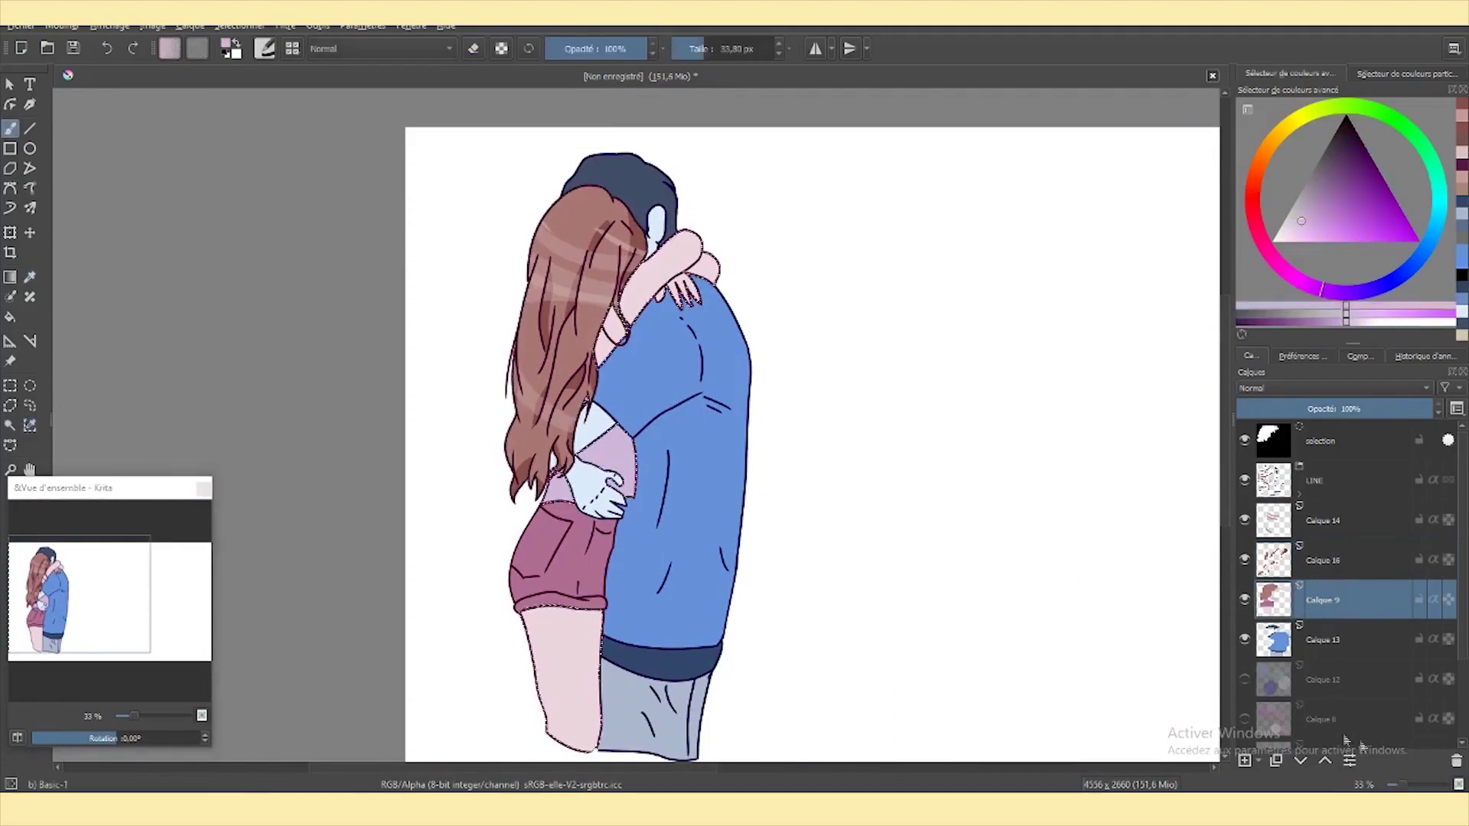
{"action": "scroll", "coordinate": [627, 544], "scroll_direction": "up", "scroll_amount": 2}
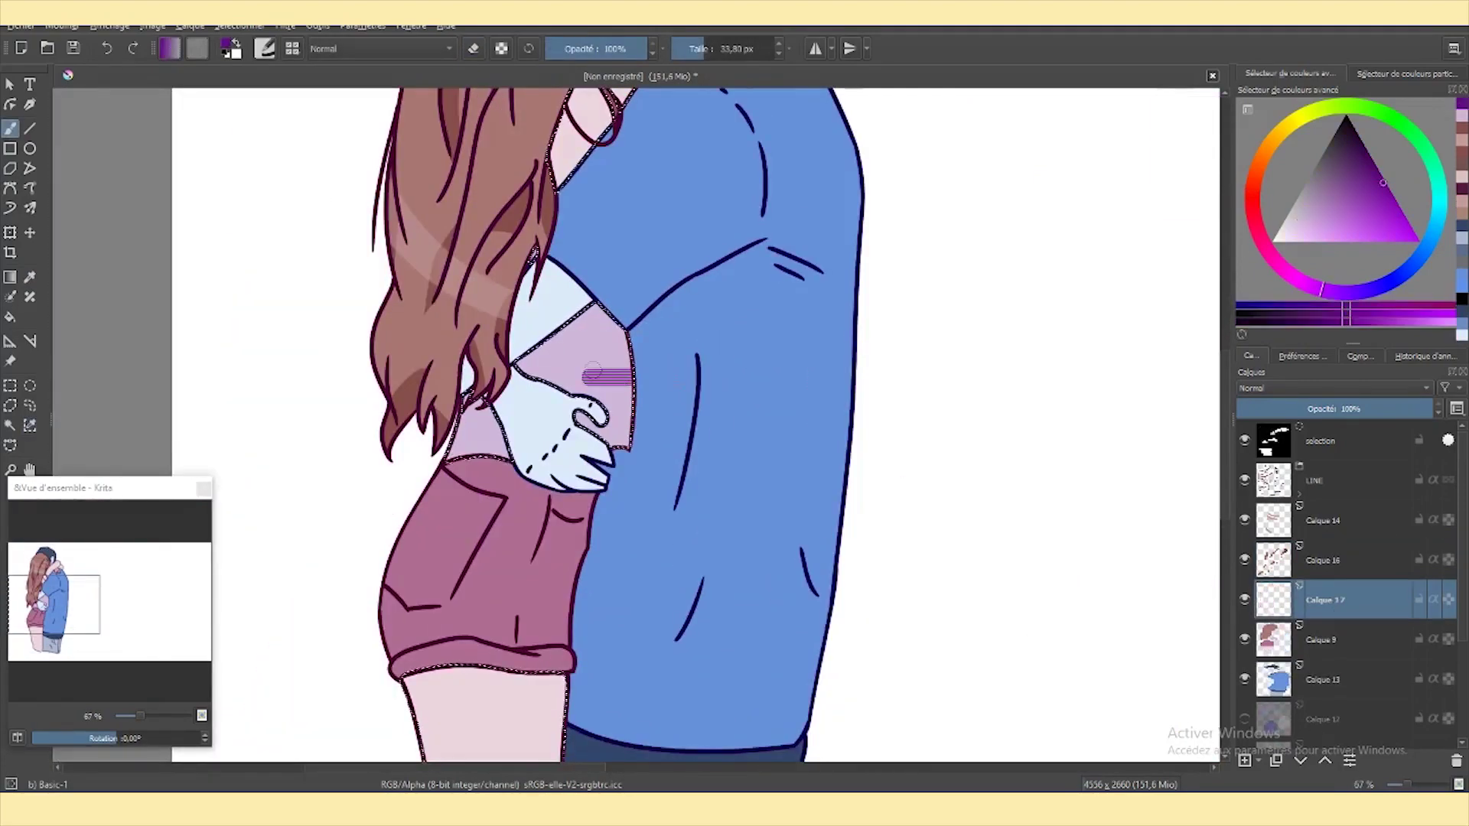
{"action": "key", "text": "Page_Down"}
{"action": "scroll", "coordinate": [163, 350], "scroll_direction": "up", "scroll_amount": 1}
{"action": "key", "text": "b"}
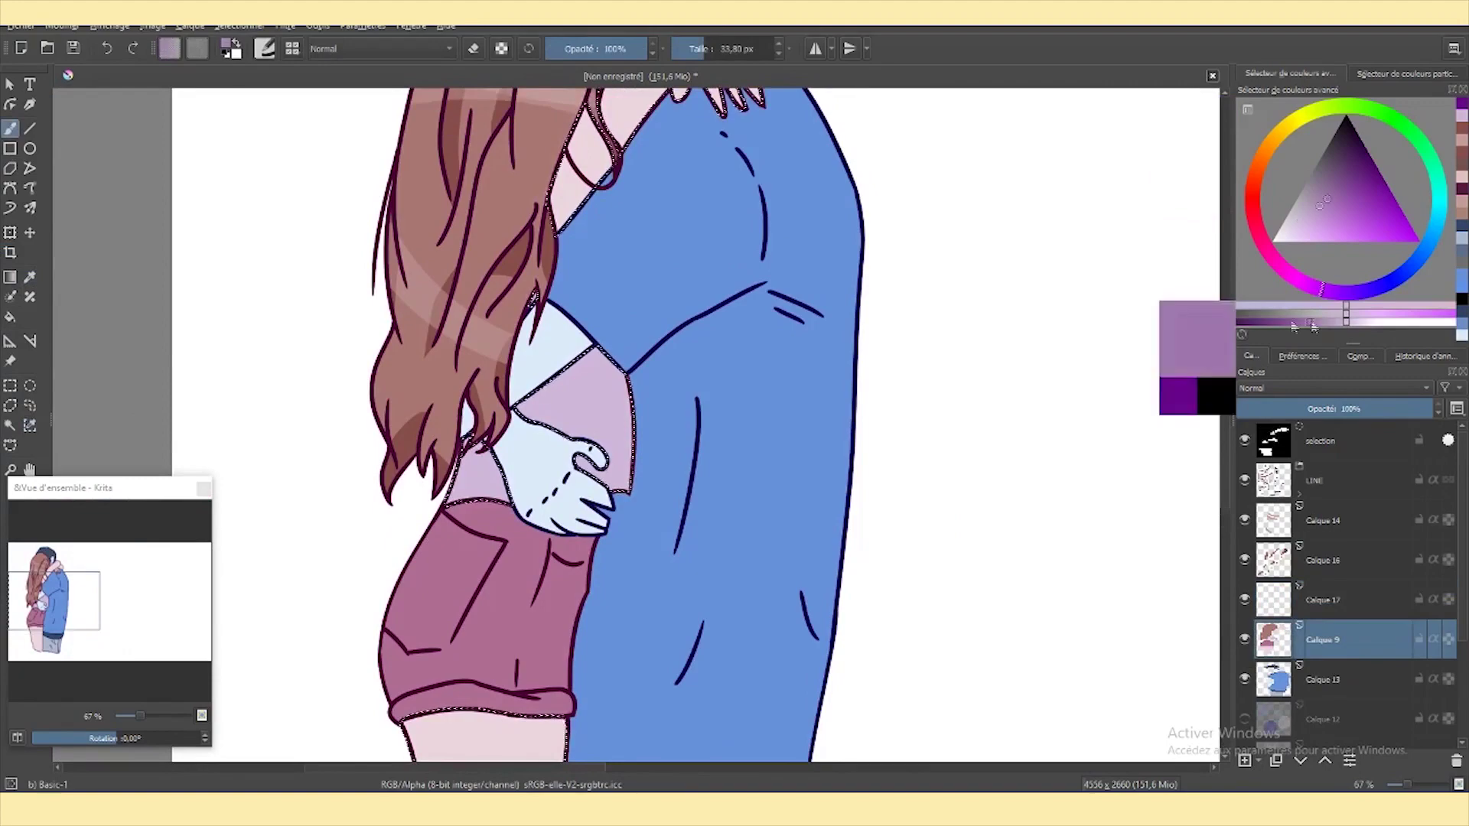
Shade the woman's top in muted purple beneath the sleeve and around the man's hand on a new layer.
{"action": "scroll", "coordinate": [616, 369], "scroll_direction": "up", "scroll_amount": 2}
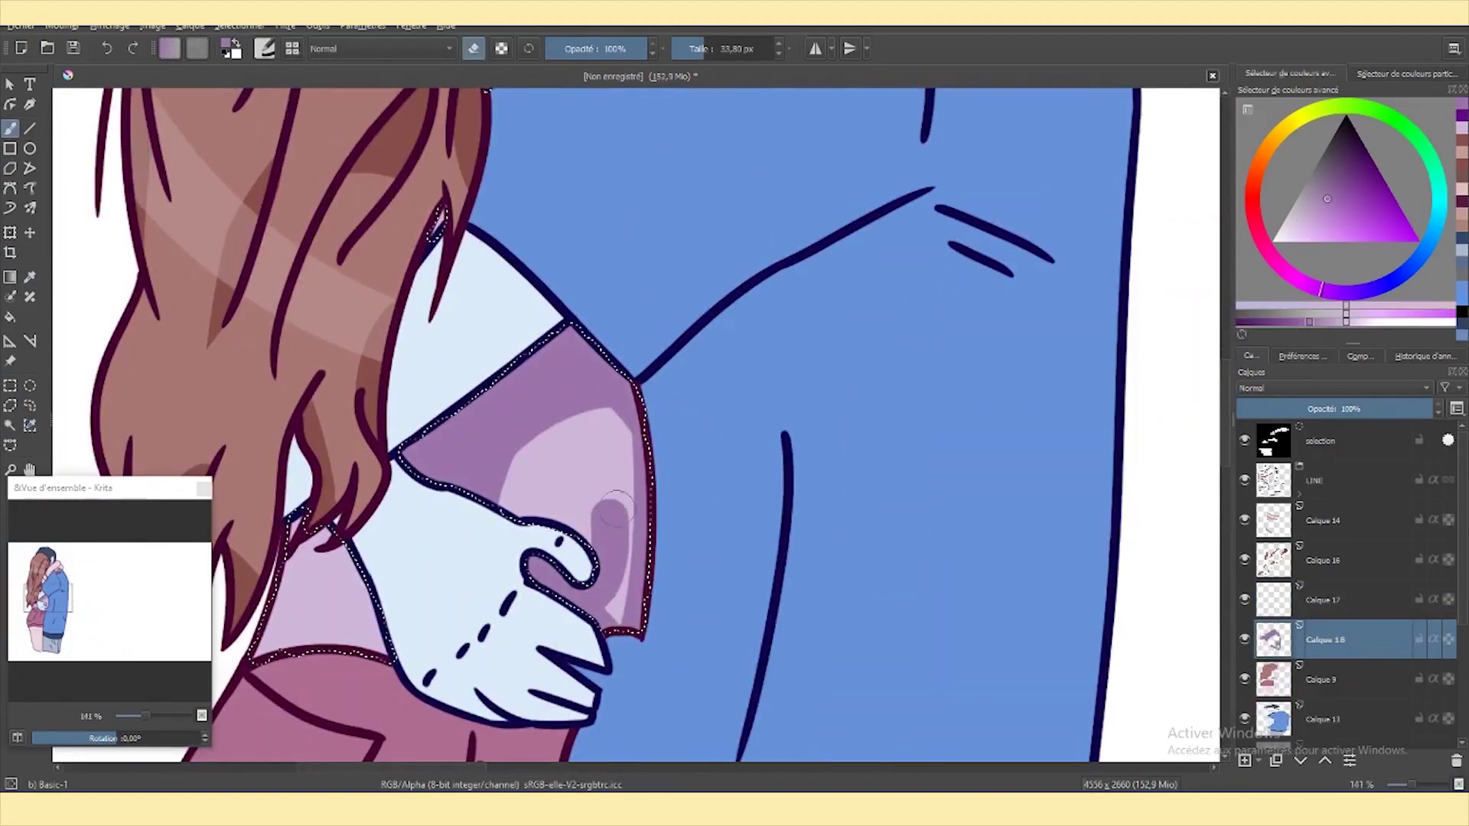
{"action": "left_click_drag", "start_coordinate": [391, 626], "coordinate": [501, 511]}
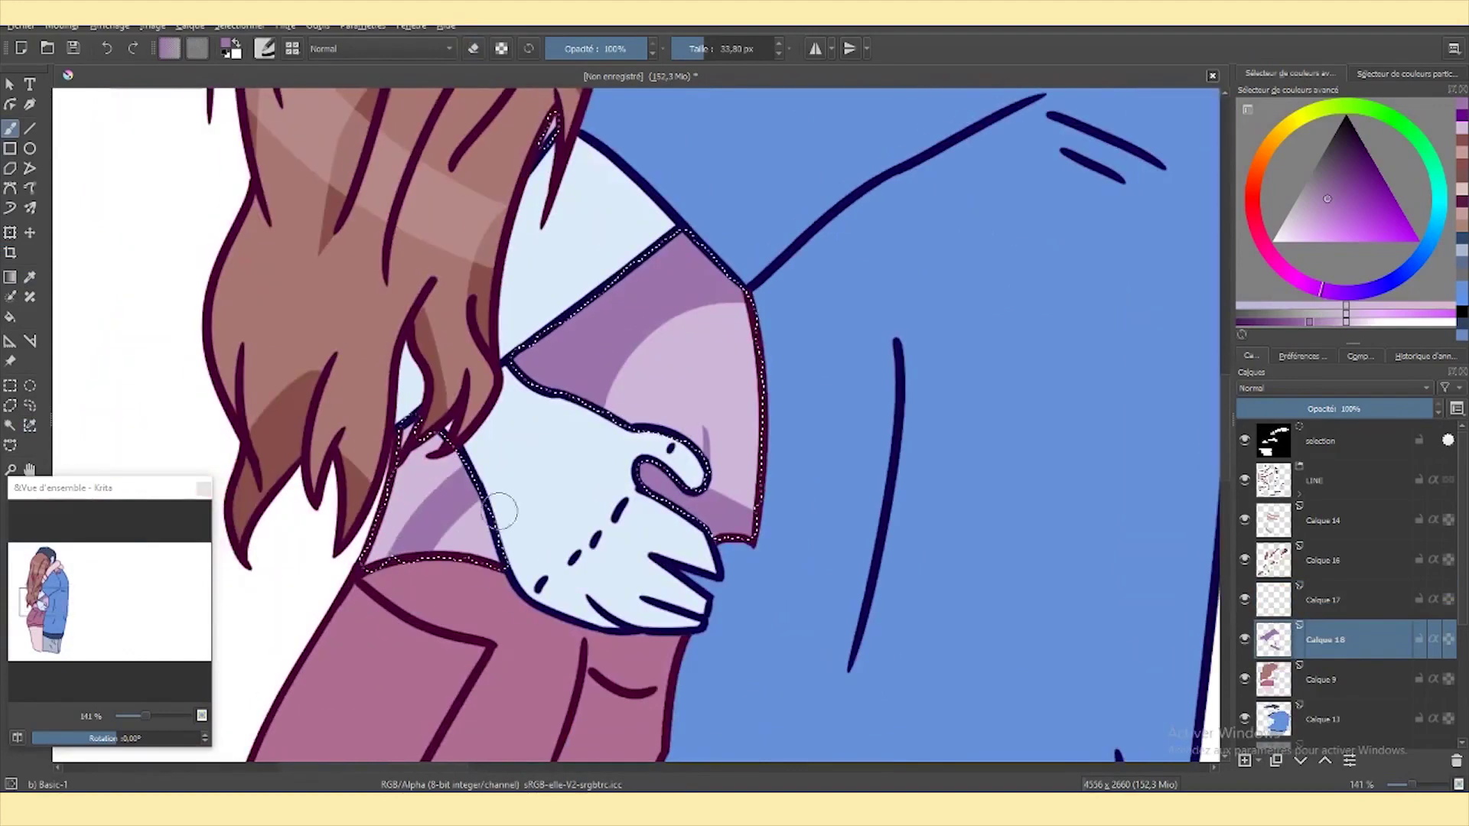
{"action": "scroll", "coordinate": [486, 305], "scroll_direction": "down", "scroll_amount": 4}
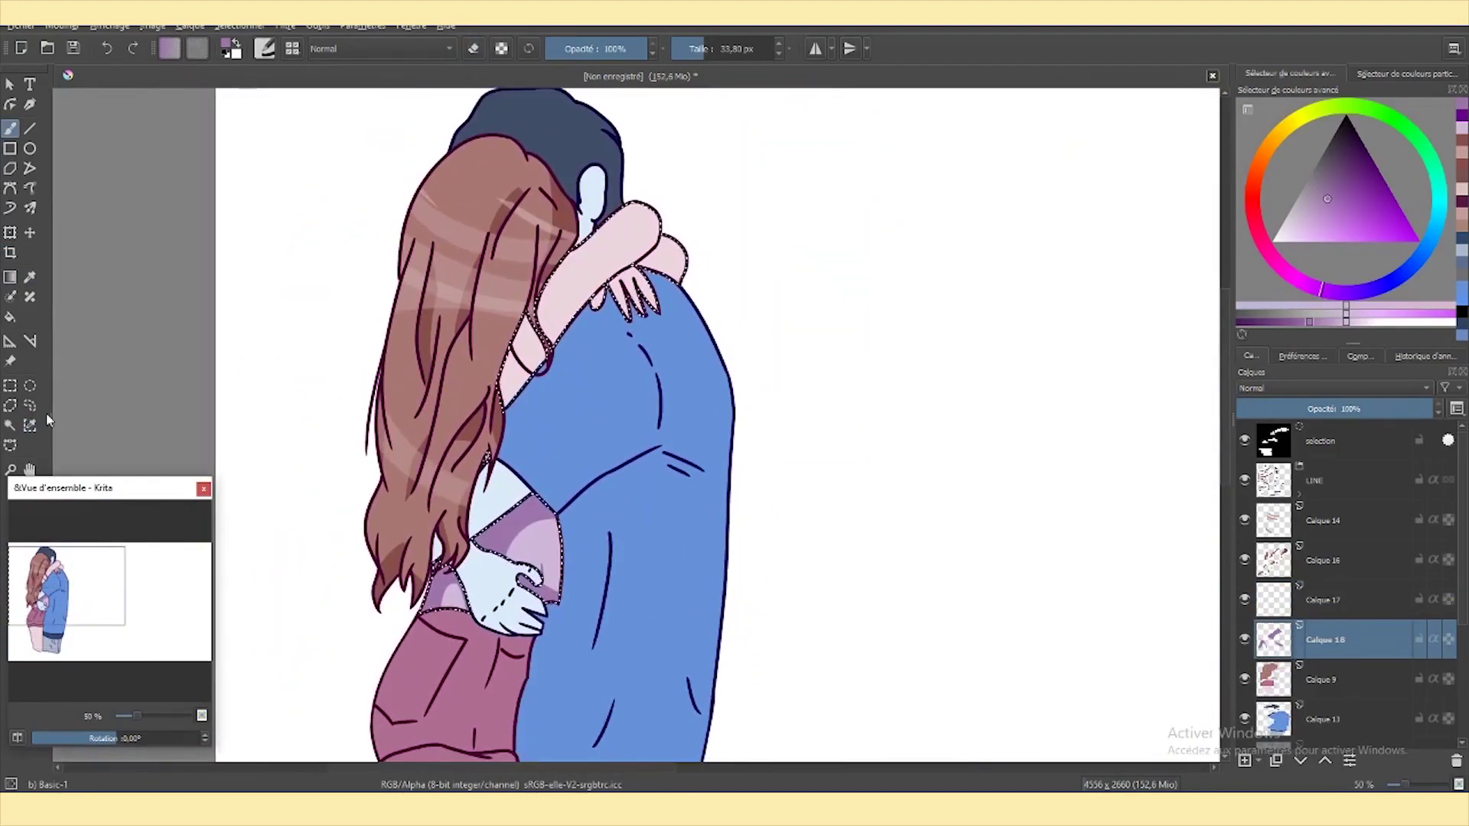
Sample the woman's skin pink and shade her arms and fingers in dusty pink on a new layer.
{"action": "left_click", "coordinate": [605, 313], "text": "ctrl"}
{"action": "scroll", "coordinate": [863, 653], "scroll_direction": "up", "scroll_amount": 2}
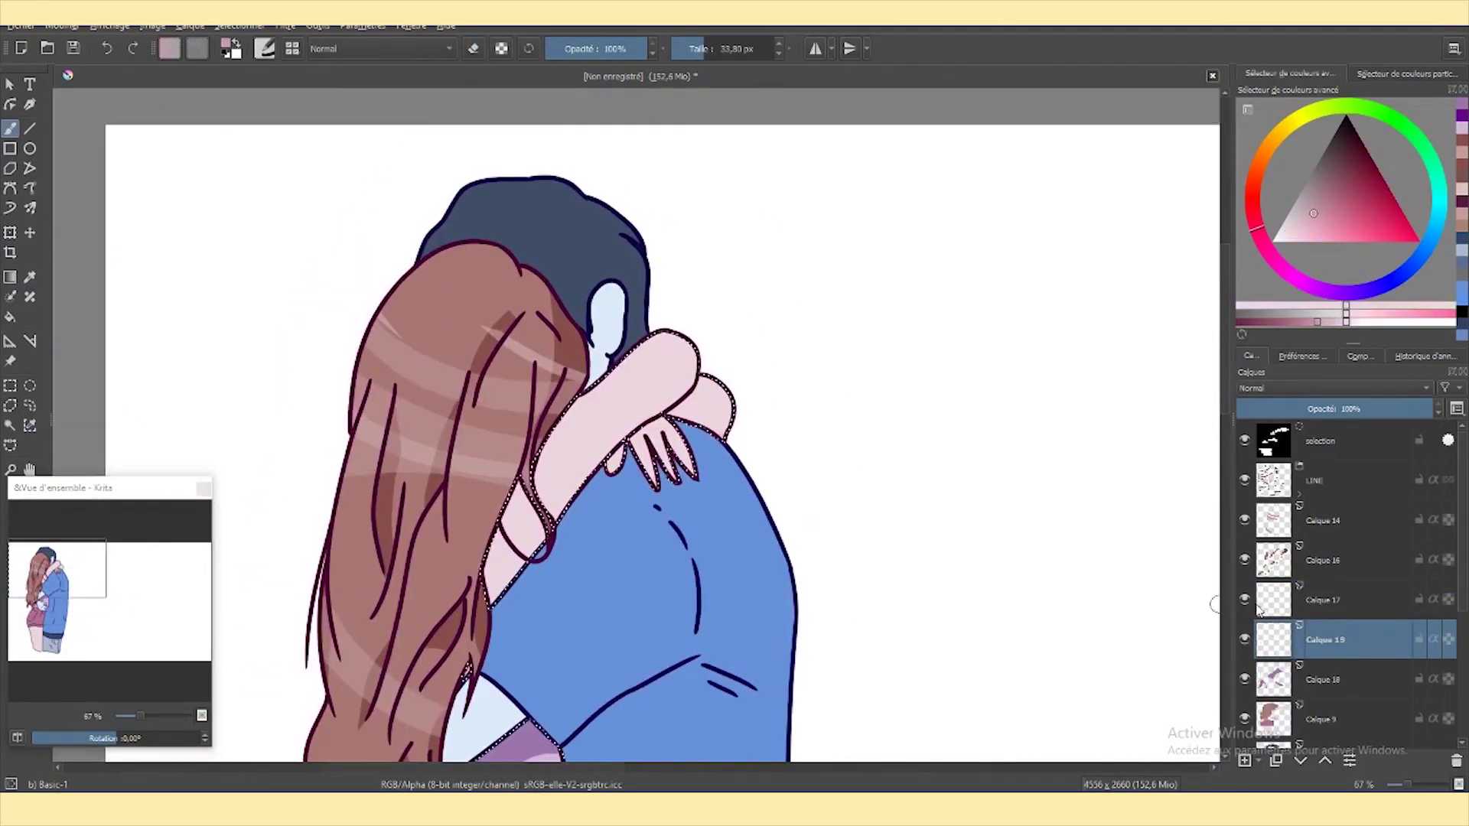
{"action": "key", "text": "Insert"}
{"action": "scroll", "coordinate": [431, 652], "scroll_direction": "up", "scroll_amount": 1}
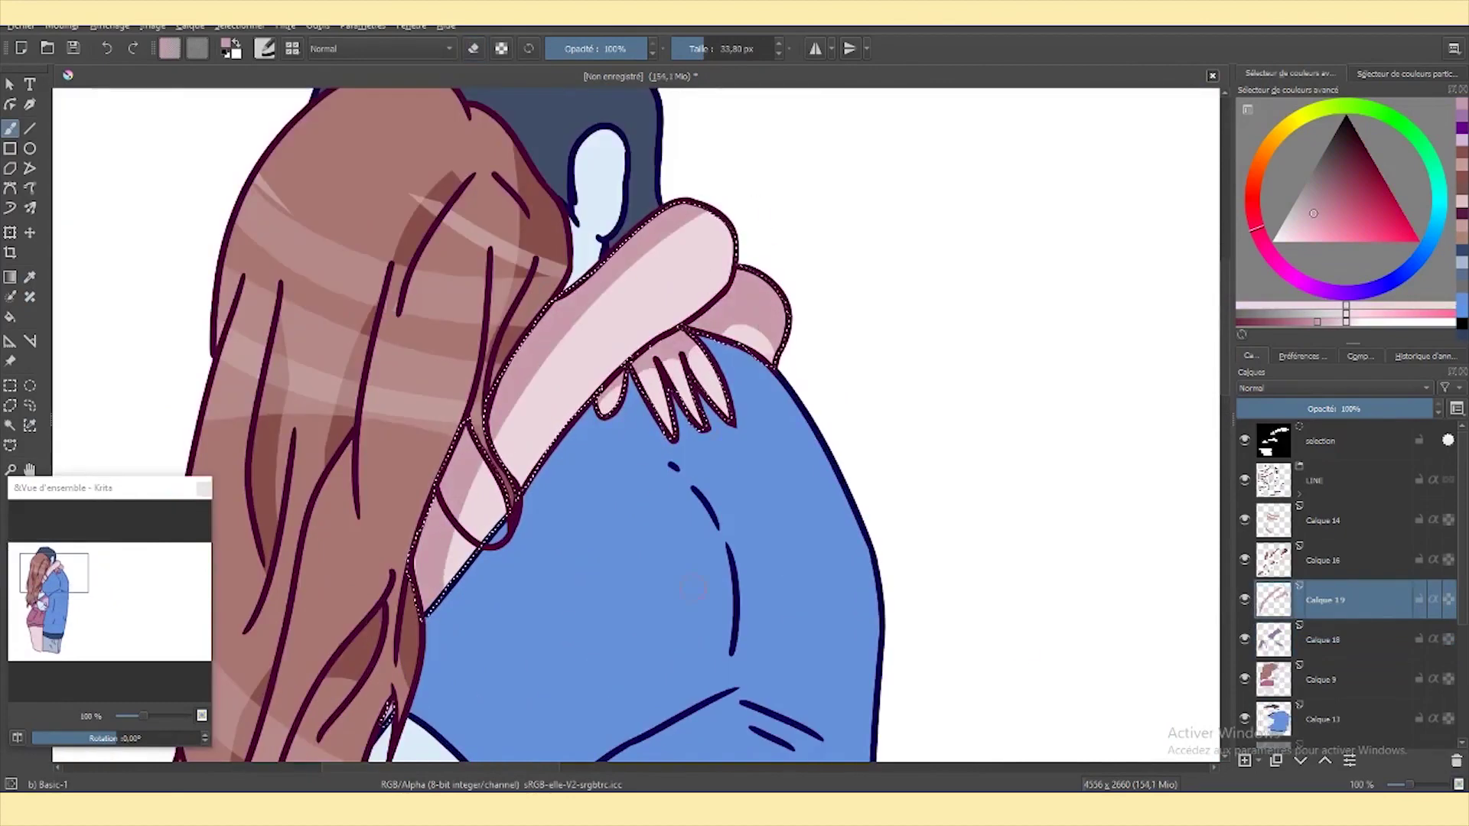
Extend the dusty pink shadow down her forearm around the overlapping hair strand, shaping it with the eraser.
{"action": "scroll", "coordinate": [692, 590], "scroll_direction": "down", "scroll_amount": 3}
{"action": "scroll", "coordinate": [578, 194], "scroll_direction": "up", "scroll_amount": 3}
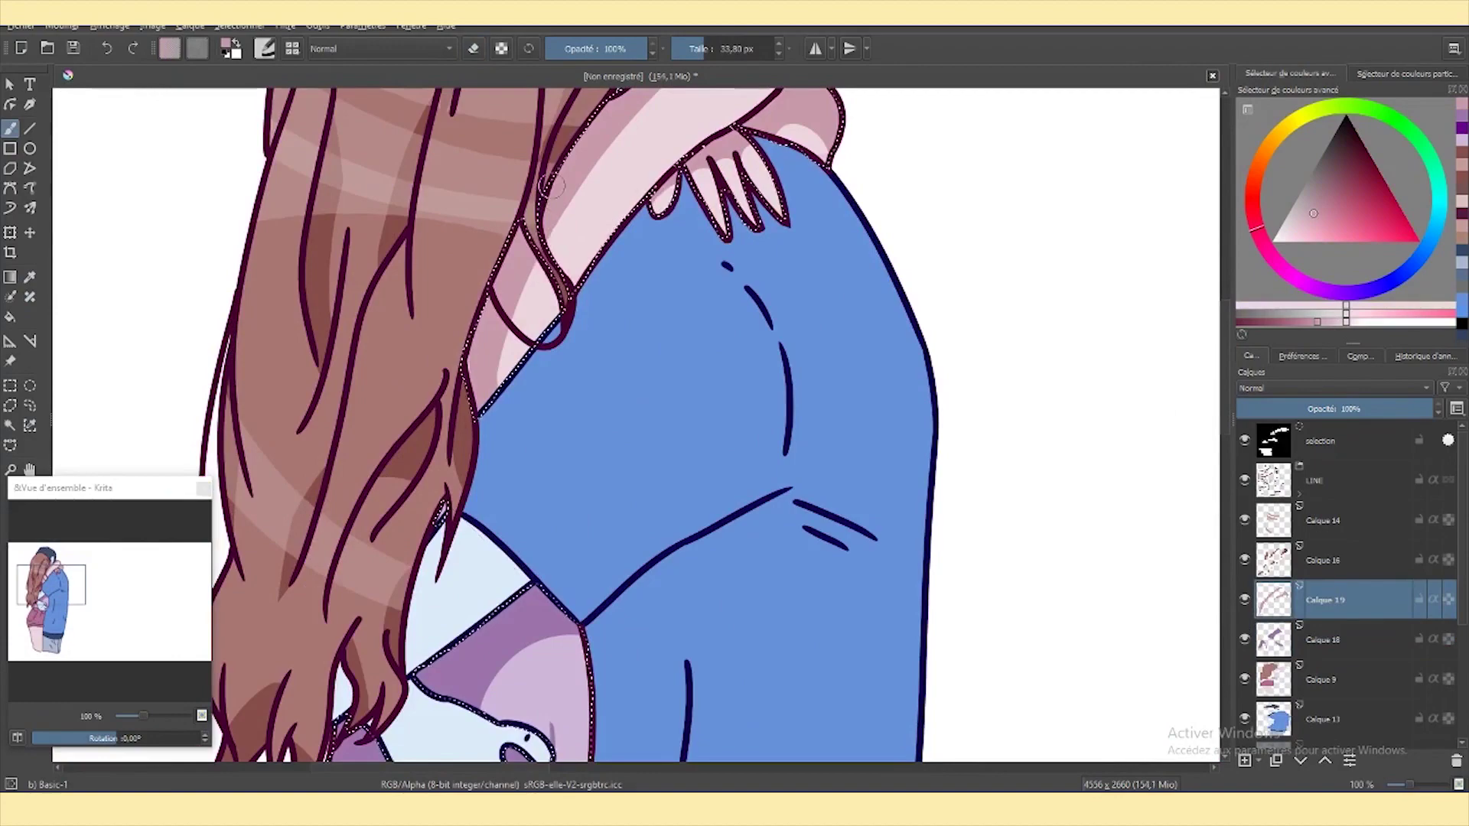
{"action": "scroll", "coordinate": [459, 207], "scroll_direction": "down", "scroll_amount": 3}
{"action": "scroll", "coordinate": [460, 207], "scroll_direction": "up", "scroll_amount": 3}
{"action": "key", "text": "e"}
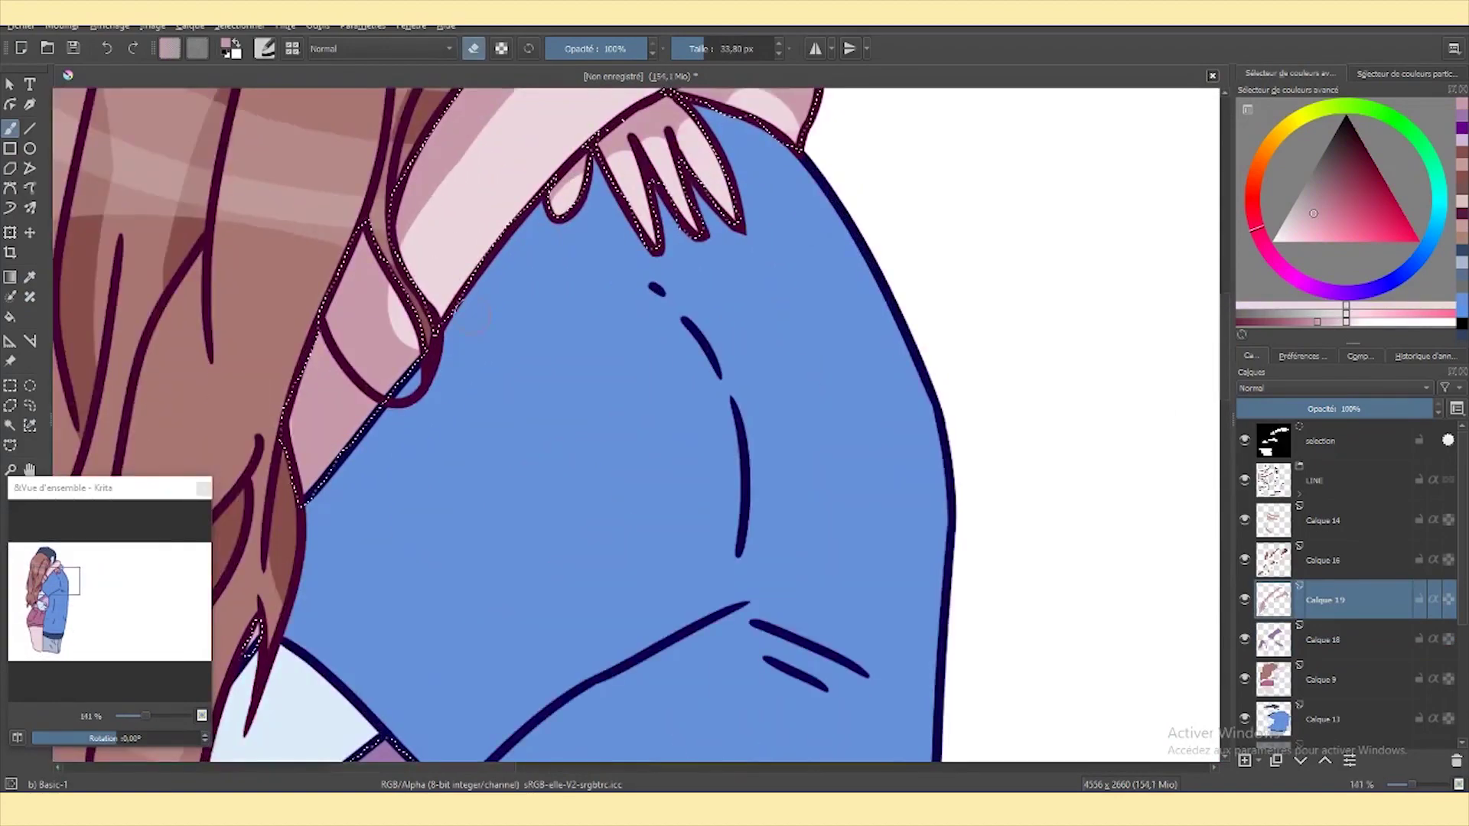
Shade the woman's leg in dusty pink beneath the shorts and along its inner side, rounding the edge with the eraser.
{"action": "scroll", "coordinate": [407, 561], "scroll_direction": "down", "scroll_amount": 3}
{"action": "scroll", "coordinate": [407, 561], "scroll_direction": "up", "scroll_amount": 1}
{"action": "scroll", "coordinate": [407, 561], "scroll_direction": "up", "scroll_amount": 2}
{"action": "key", "text": "e"}
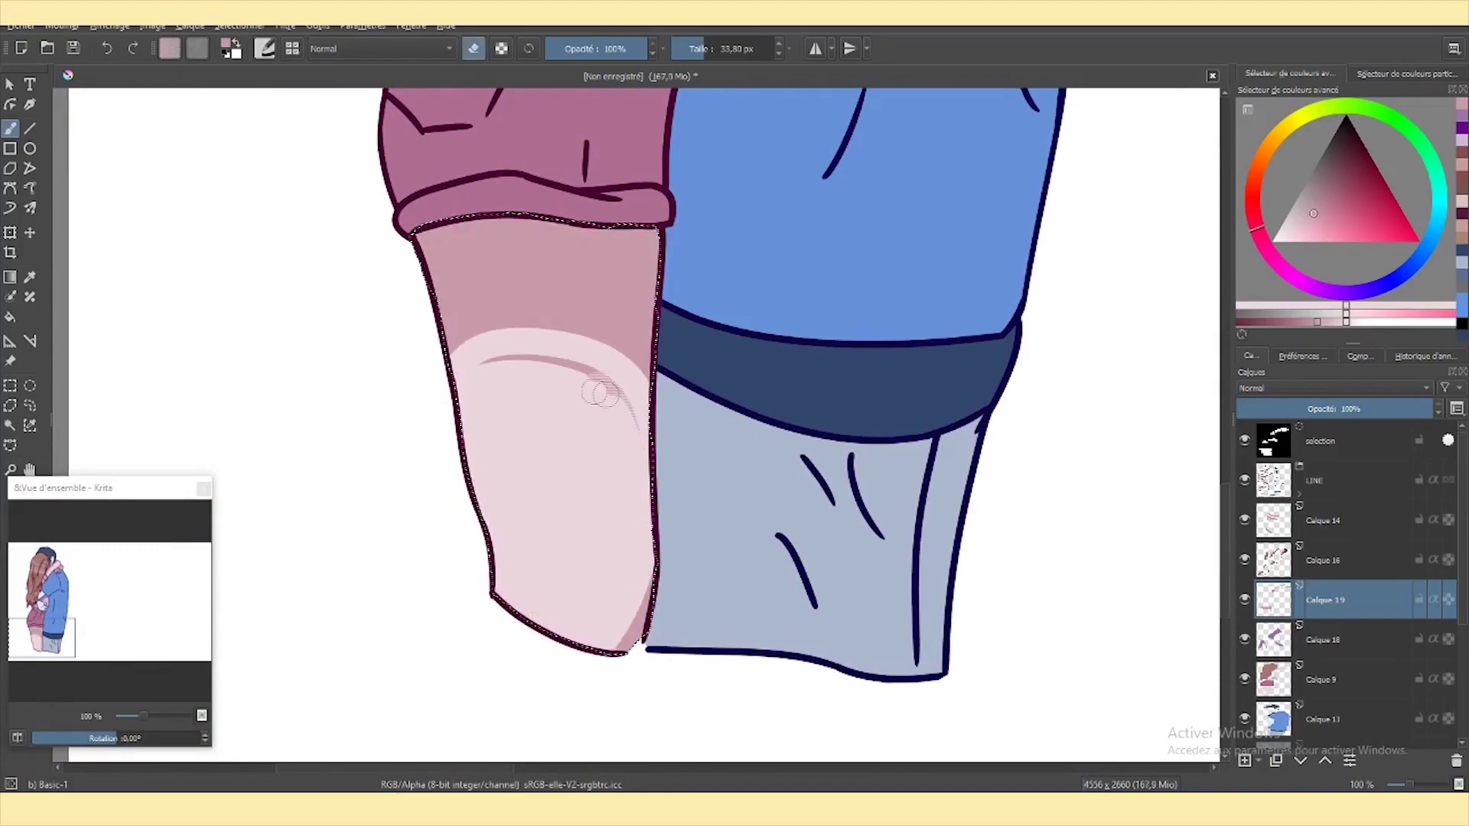
{"action": "key", "text": "e"}
{"action": "scroll", "coordinate": [605, 404], "scroll_direction": "down", "scroll_amount": 3}
{"action": "scroll", "coordinate": [610, 264], "scroll_direction": "up", "scroll_amount": 3}
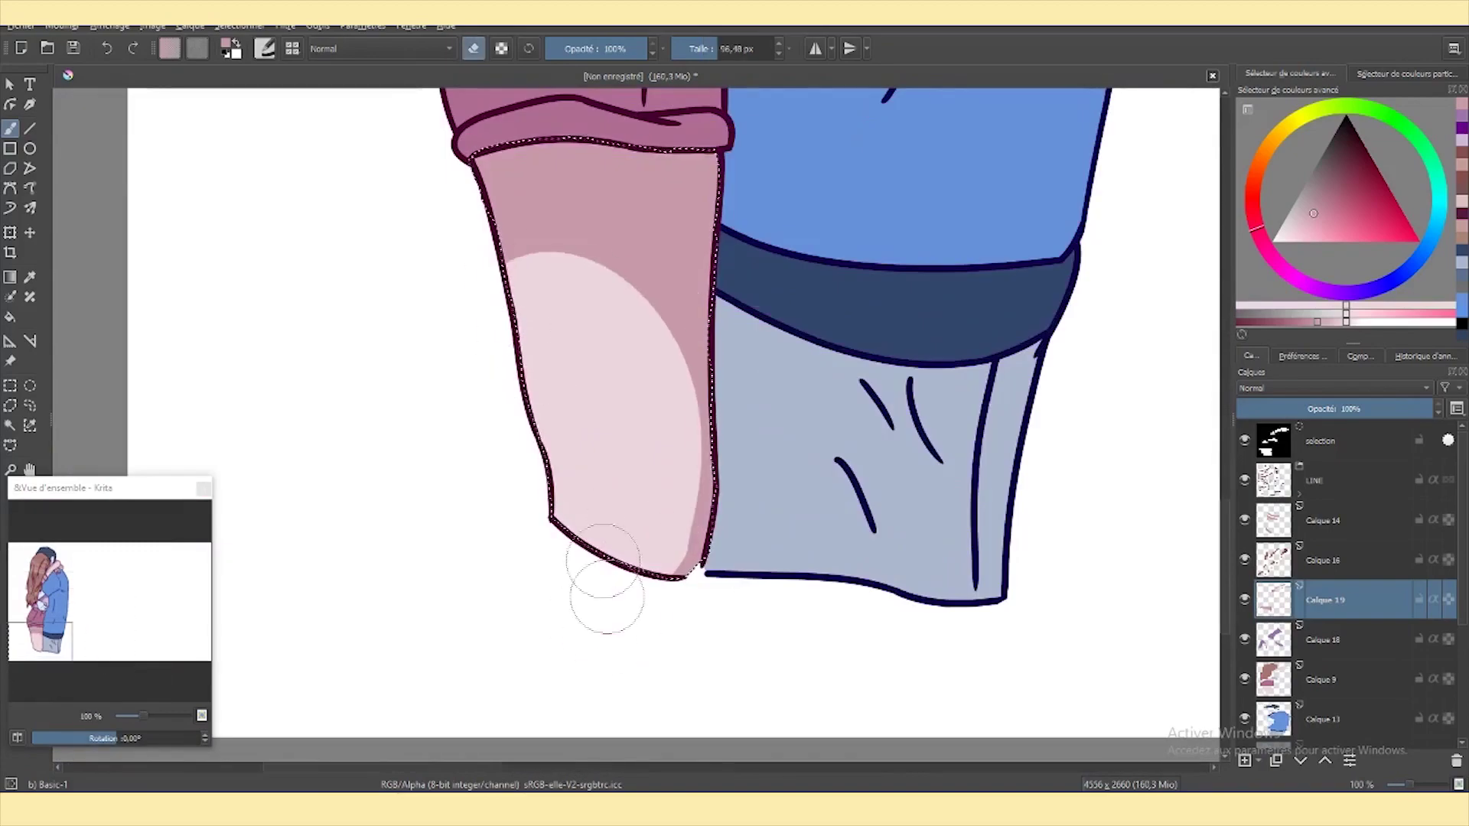
Paint a very pale pink highlight along the woman's raised forearm on a new layer, trimming it with the eraser.
{"action": "scroll", "coordinate": [607, 597], "scroll_direction": "down", "scroll_amount": 3}
{"action": "key", "text": "h"}
{"action": "left_click", "coordinate": [1178, 314]}
{"action": "key", "text": "Insert"}
{"action": "scroll", "coordinate": [501, 505], "scroll_direction": "up", "scroll_amount": 4}
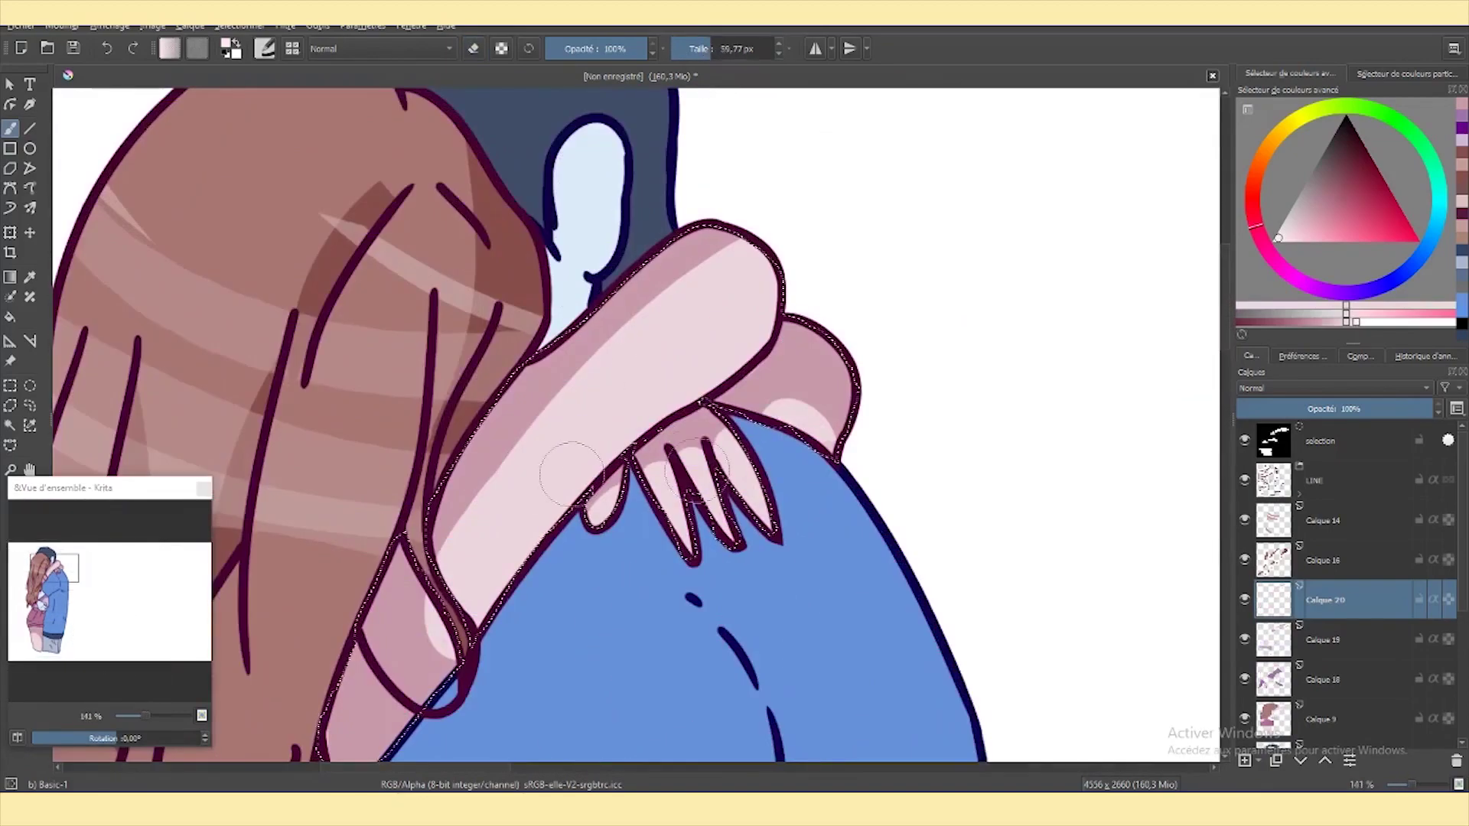
{"action": "left_click_drag", "start_coordinate": [539, 459], "coordinate": [664, 354]}
{"action": "key", "text": "e"}
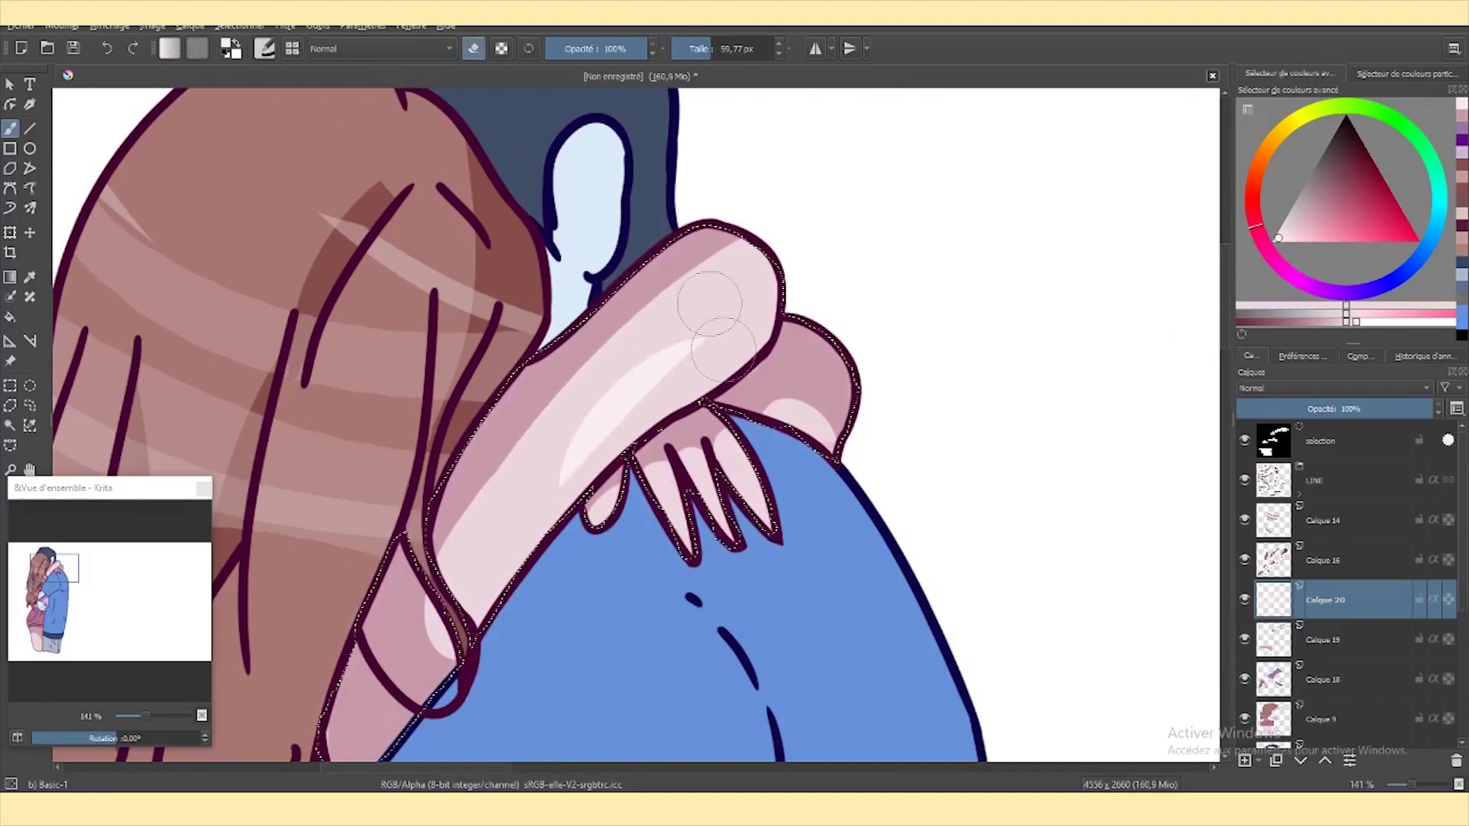
Add an oval very pale pink highlight down the woman's leg, shaping its edge with the eraser.
{"action": "scroll", "coordinate": [545, 679], "scroll_direction": "down", "scroll_amount": 3}
{"action": "scroll", "coordinate": [545, 680], "scroll_direction": "up", "scroll_amount": 2}
{"action": "scroll", "coordinate": [497, 459], "scroll_direction": "down", "scroll_amount": 3}
{"action": "key", "text": "e"}
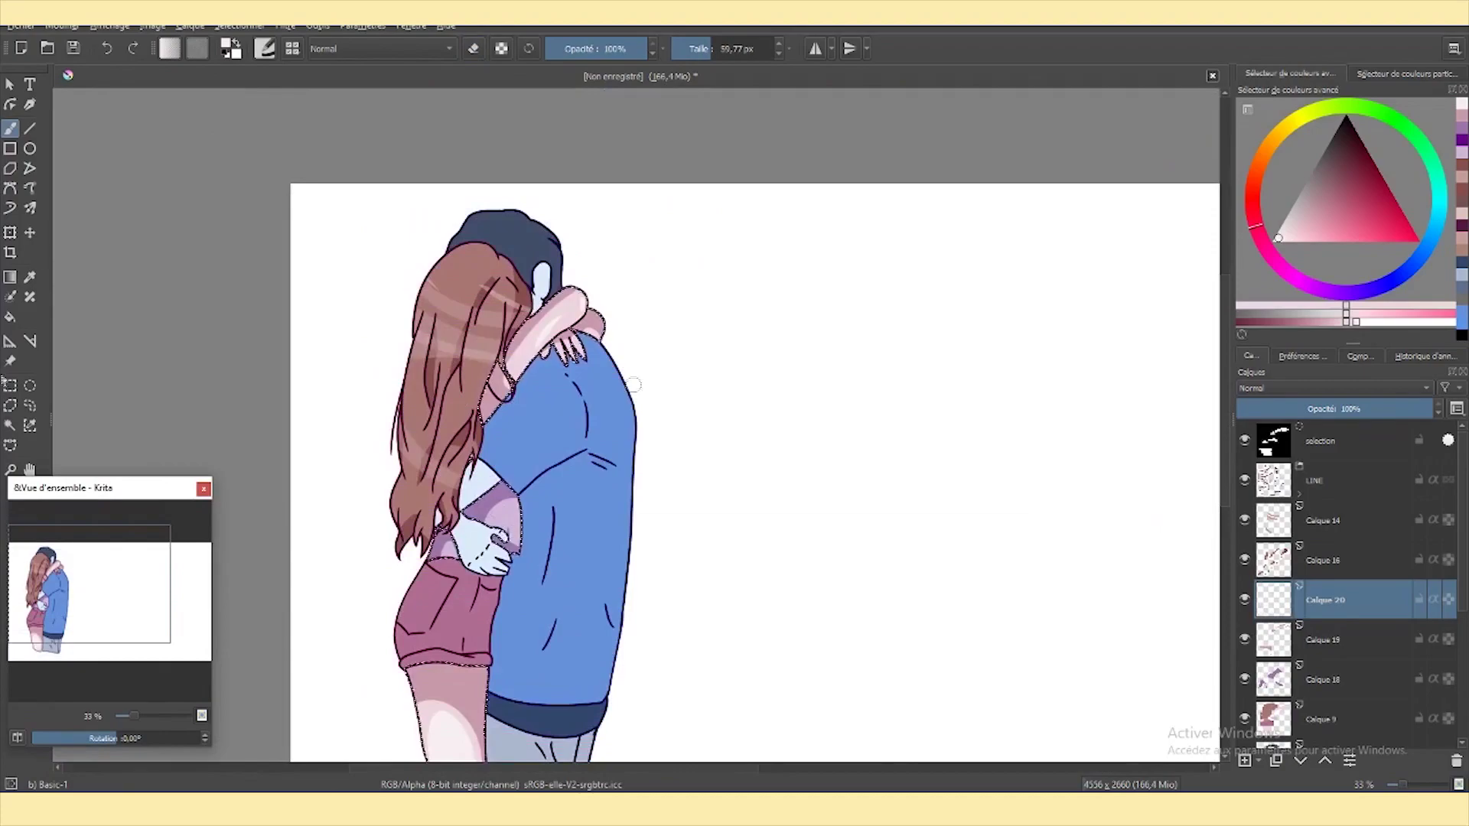
Paint very pale lavender highlights on both visible parts of the woman's top, trimming them with the eraser.
{"action": "scroll", "coordinate": [485, 532], "scroll_direction": "up", "scroll_amount": 4}
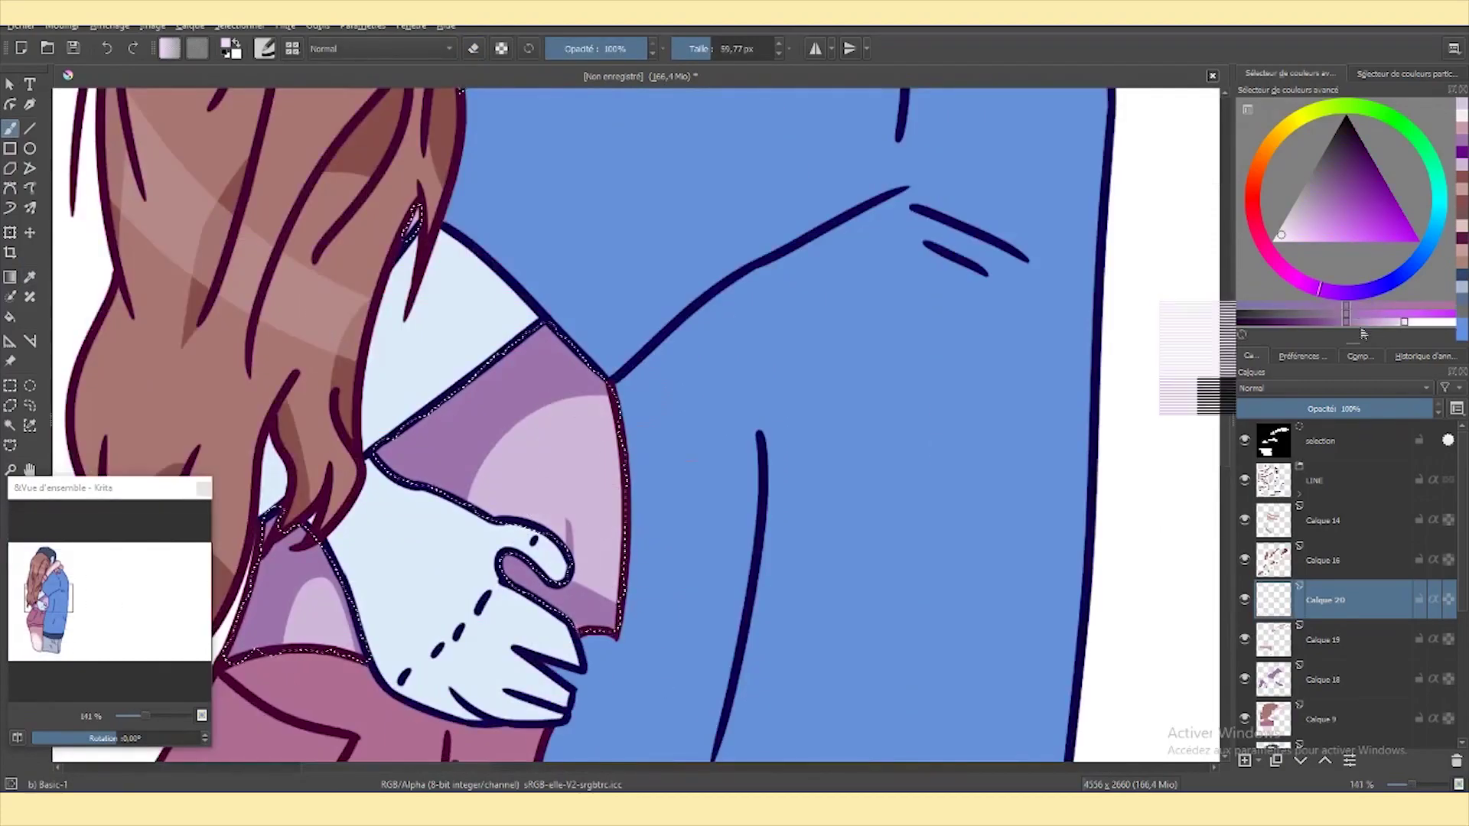
{"action": "key", "text": "e"}
{"action": "mouse_move", "coordinate": [310, 609]}
{"action": "left_mouse_down"}
{"action": "mouse_move", "coordinate": [295, 589]}
{"action": "mouse_move", "coordinate": [314, 612]}
{"action": "left_mouse_up"}
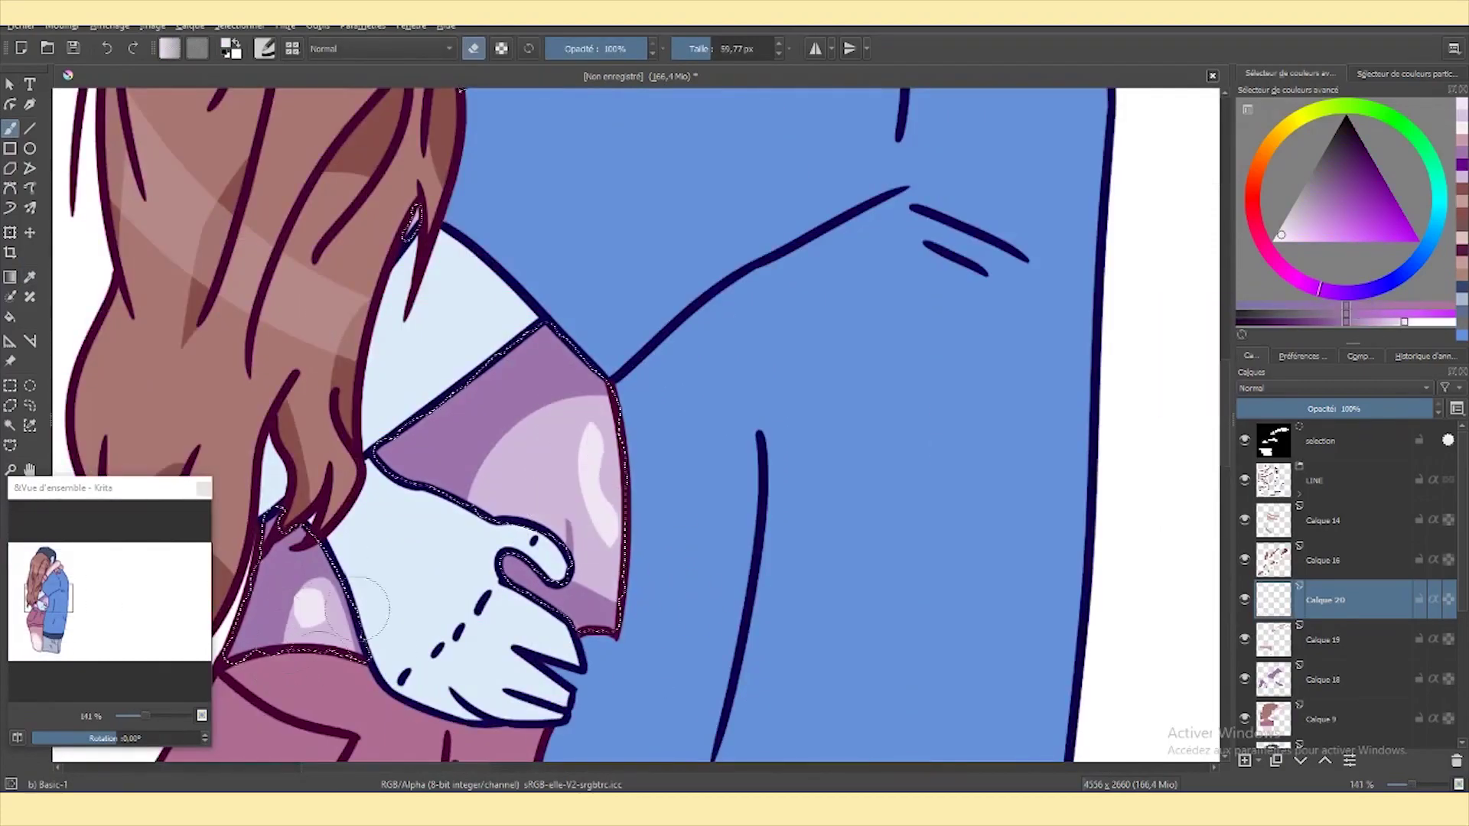
{"action": "scroll", "coordinate": [421, 738], "scroll_direction": "down", "scroll_amount": 2}
{"action": "scroll", "coordinate": [420, 738], "scroll_direction": "up", "scroll_amount": 2}
Select the shorts from Calque 9 and shade their waist and hem in dark magenta on a new layer.
{"action": "scroll", "coordinate": [420, 739], "scroll_direction": "down", "scroll_amount": 5}
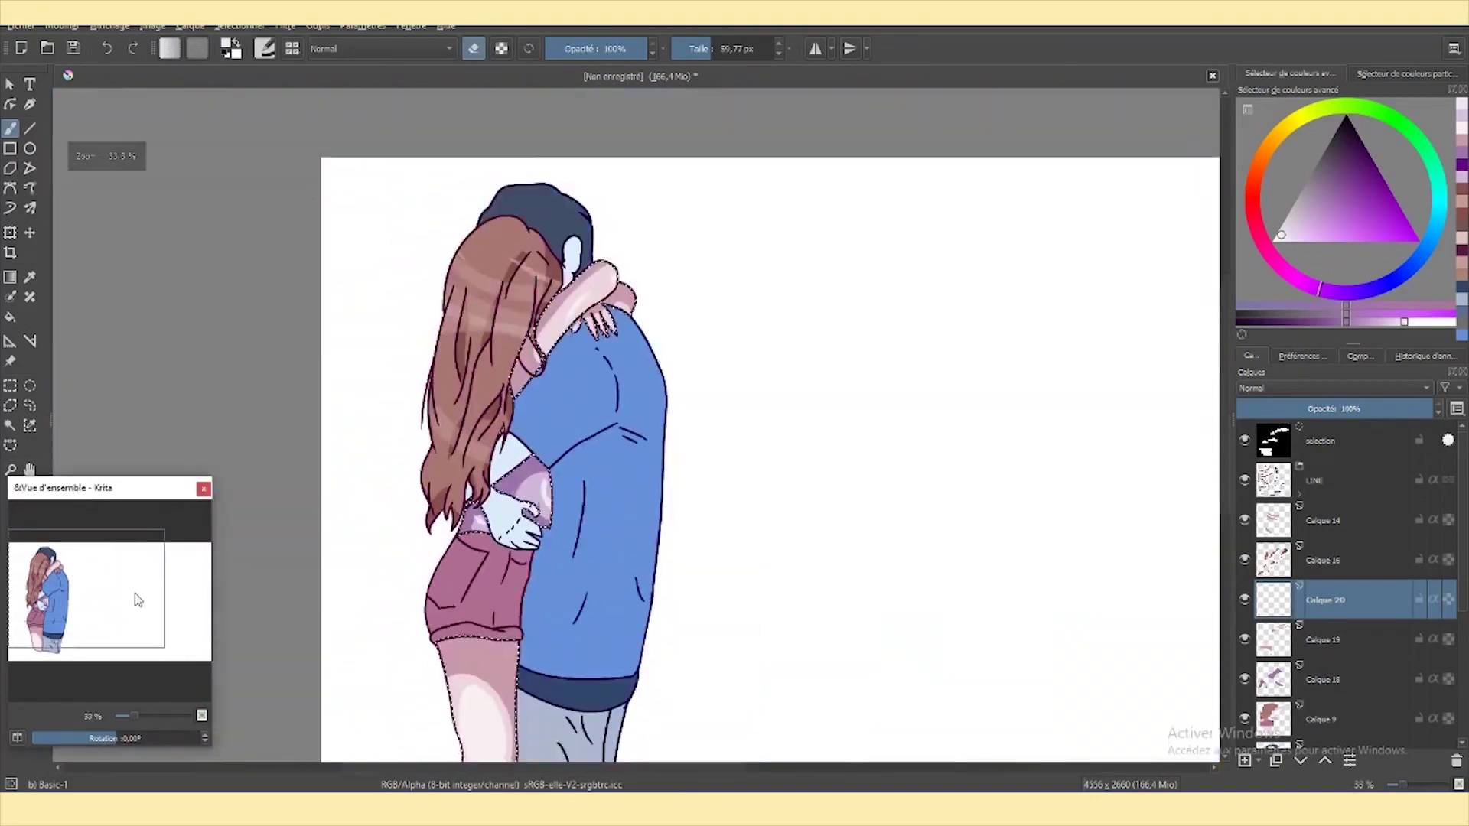
{"action": "key", "text": "Page_Down"}
{"action": "key", "text": "Page_Down"}
{"action": "key", "text": "Page_Down"}
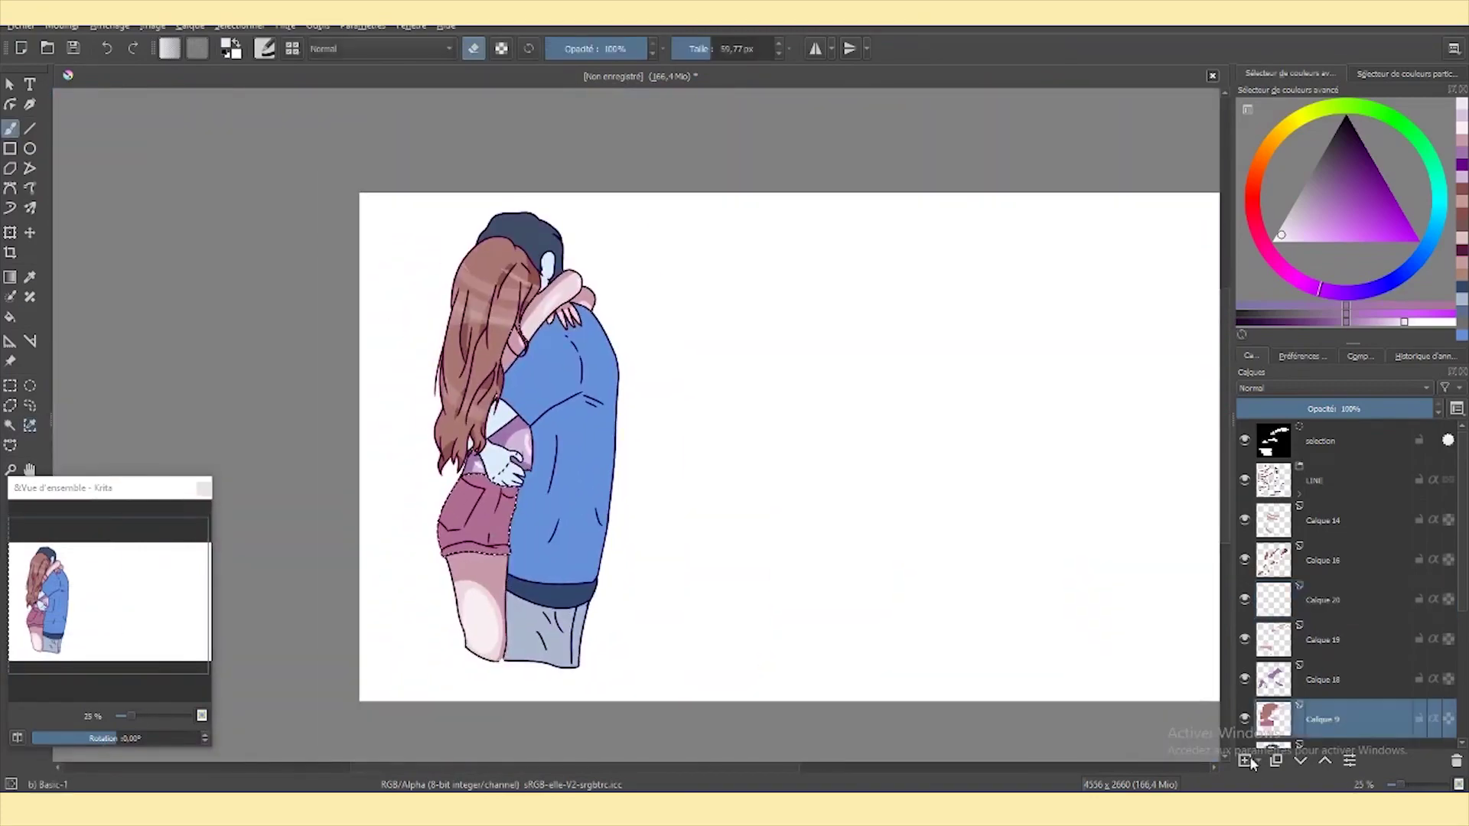
{"action": "left_click", "coordinate": [1344, 184]}
{"action": "scroll", "coordinate": [536, 524], "scroll_direction": "up", "scroll_amount": 3}
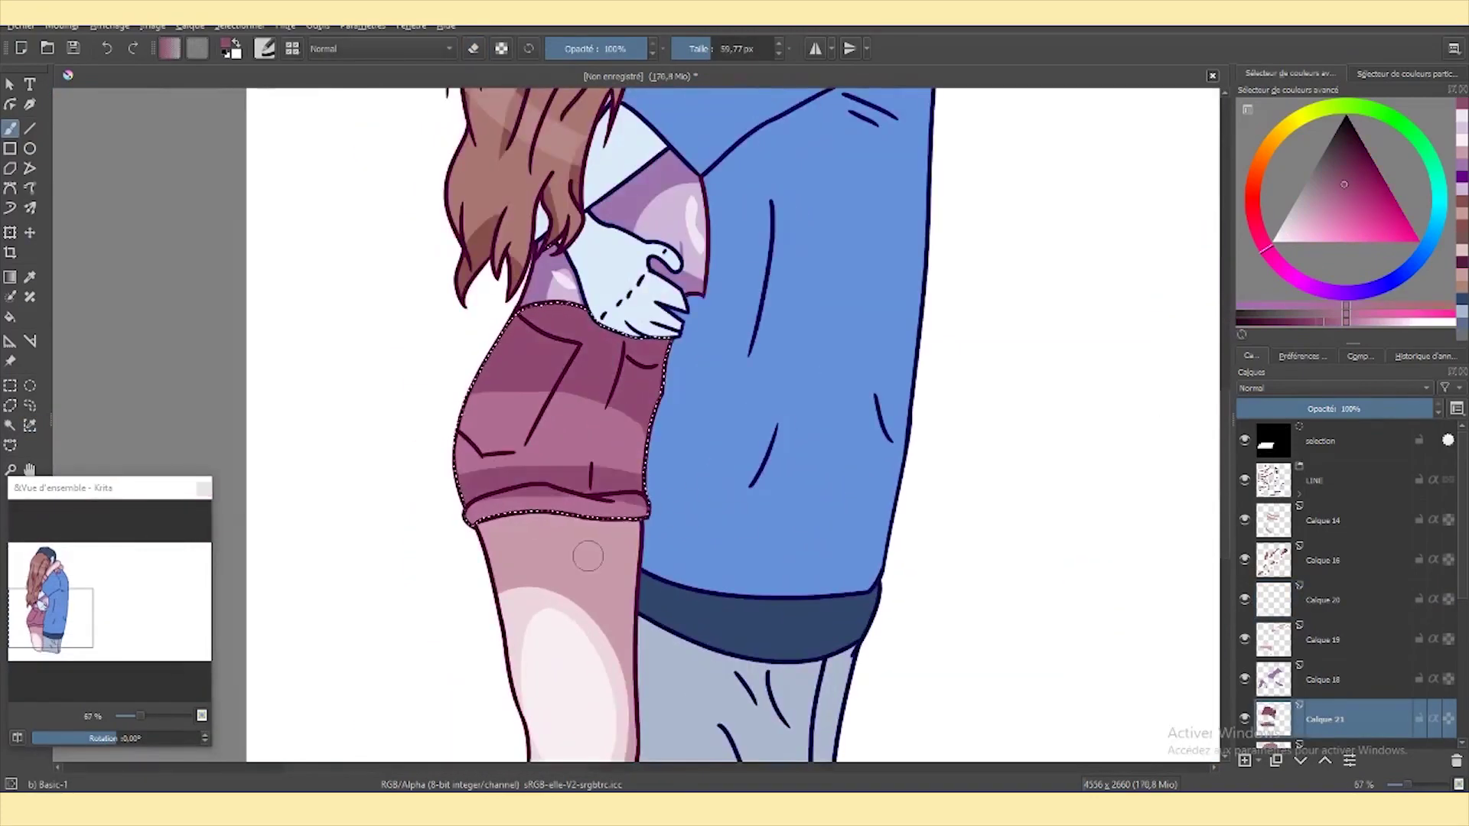
Reshape the shorts' dark magenta shadows below the man's hand and along the rolled hem, using the eraser.
{"action": "scroll", "coordinate": [588, 556], "scroll_direction": "up", "scroll_amount": 4}
{"action": "key", "text": "e"}
{"action": "key", "text": "e"}
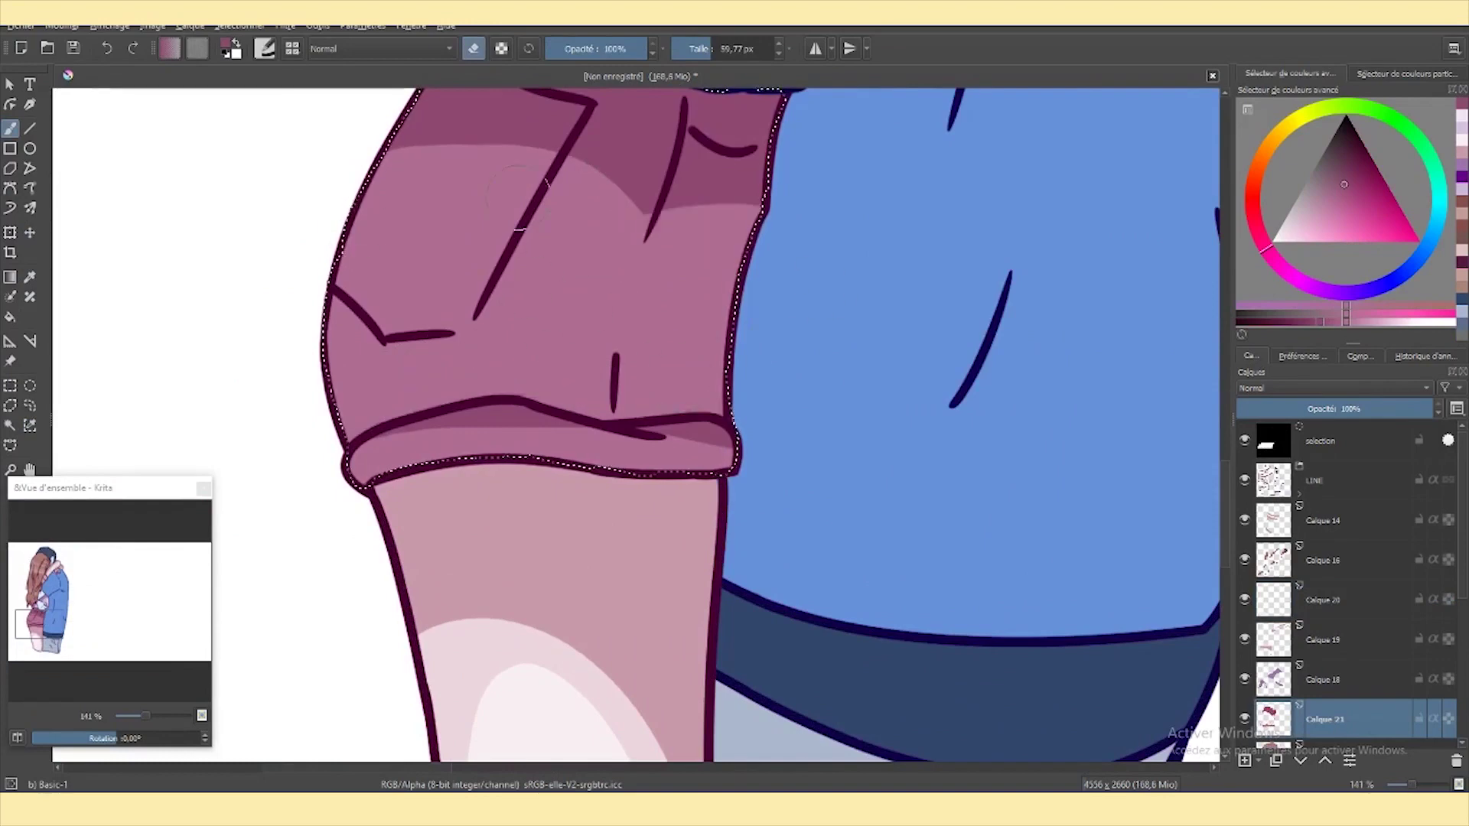
{"action": "left_click_drag", "start_coordinate": [679, 232], "coordinate": [586, 344]}
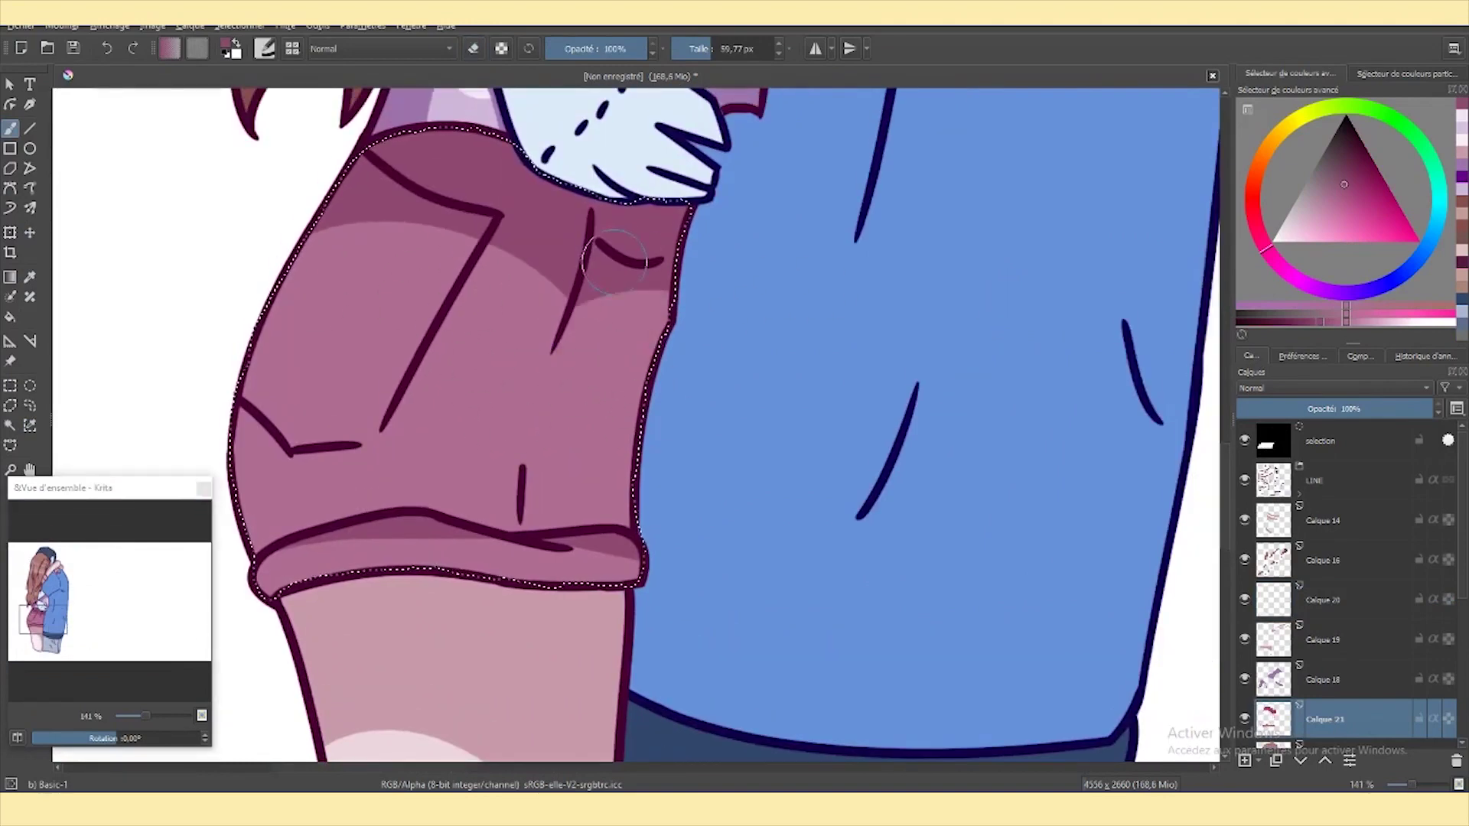
{"action": "scroll", "coordinate": [668, 496], "scroll_direction": "down", "scroll_amount": 1}
{"action": "key", "text": "e"}
Try narrow light pink highlights on the hip and front of the shorts.
{"action": "left_click_drag", "start_coordinate": [455, 360], "coordinate": [459, 436]}
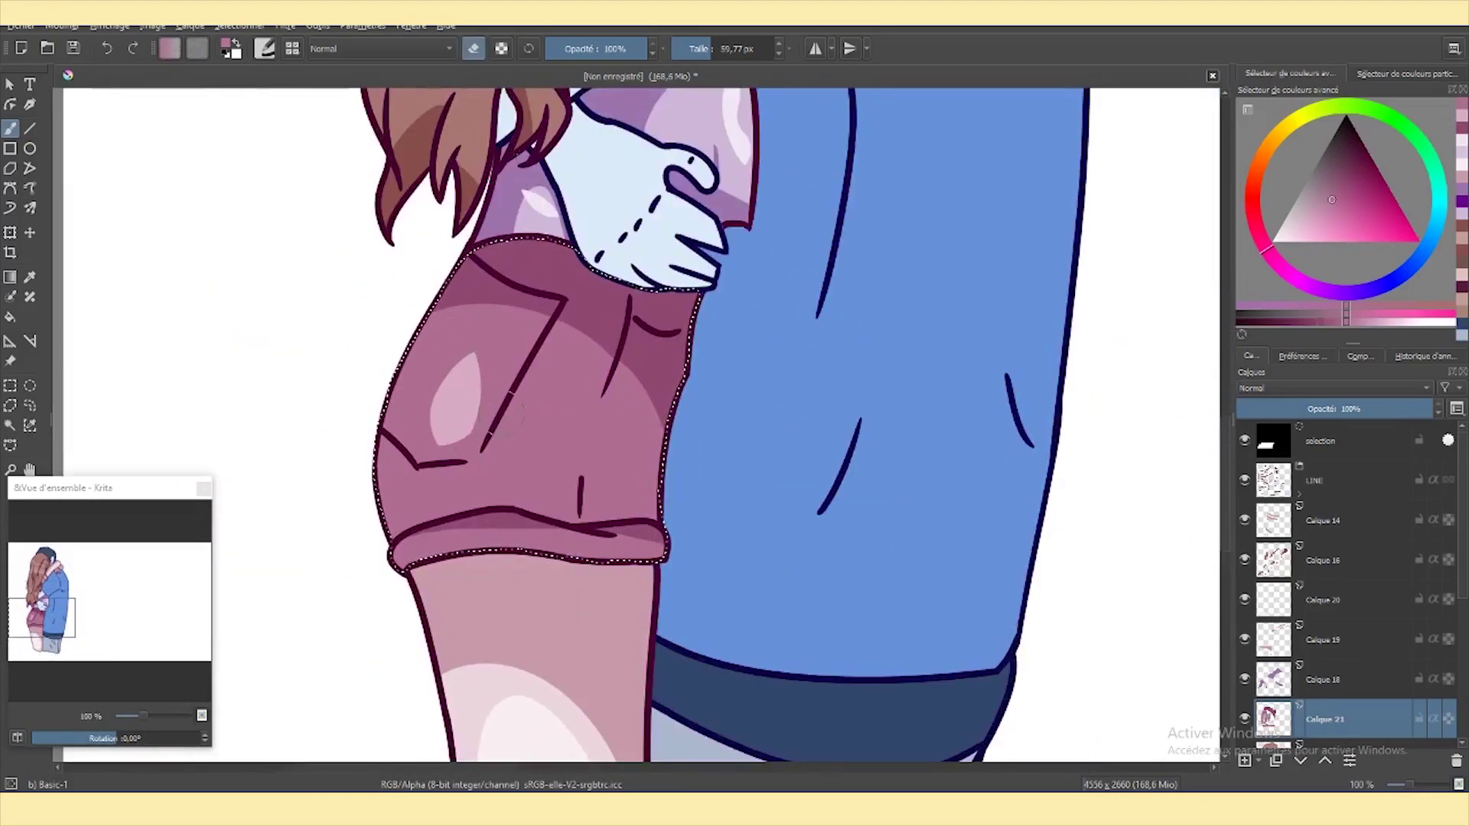
{"action": "left_click", "coordinate": [459, 402], "text": "ctrl"}
{"action": "left_click_drag", "start_coordinate": [555, 447], "coordinate": [565, 390]}
{"action": "key", "text": "e"}
{"action": "key", "text": "ctrl+z"}
{"action": "key", "text": "e"}
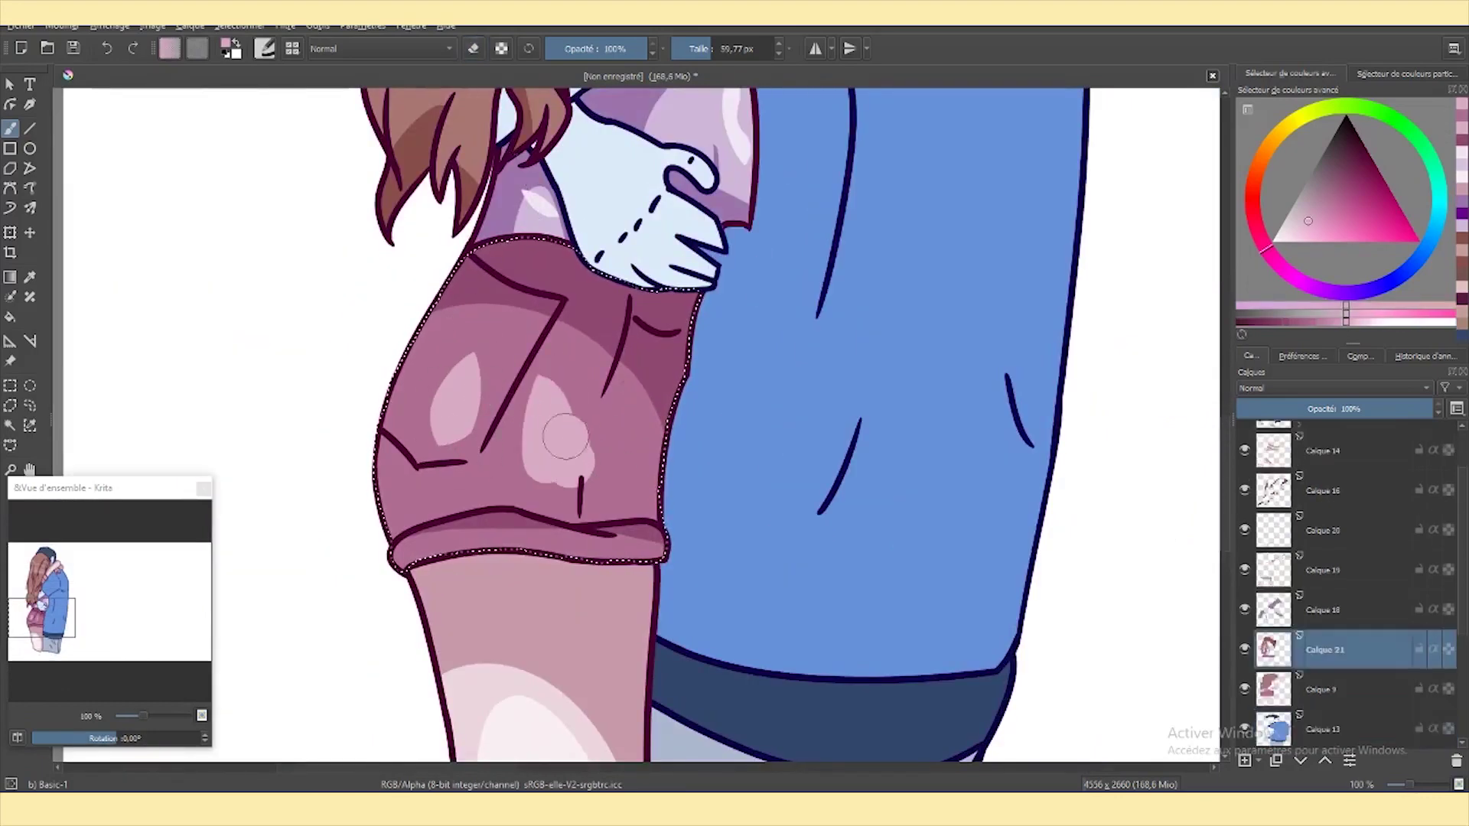
Replace the shorts' highlights with one wide light pink highlight across the hip, between the pocket lines.
{"action": "scroll", "coordinate": [603, 459], "scroll_direction": "up", "scroll_amount": 1}
{"action": "left_click", "coordinate": [468, 414], "text": "ctrl"}
{"action": "mouse_move", "coordinate": [464, 452]}
{"action": "left_mouse_down"}
{"action": "mouse_move", "coordinate": [471, 375]}
{"action": "mouse_move", "coordinate": [498, 329]}
{"action": "left_mouse_up"}
{"action": "left_click", "coordinate": [459, 397], "text": "ctrl"}
{"action": "left_click_drag", "start_coordinate": [428, 429], "coordinate": [551, 322]}
{"action": "left_click_drag", "start_coordinate": [536, 398], "coordinate": [459, 444]}
{"action": "key", "text": "e"}
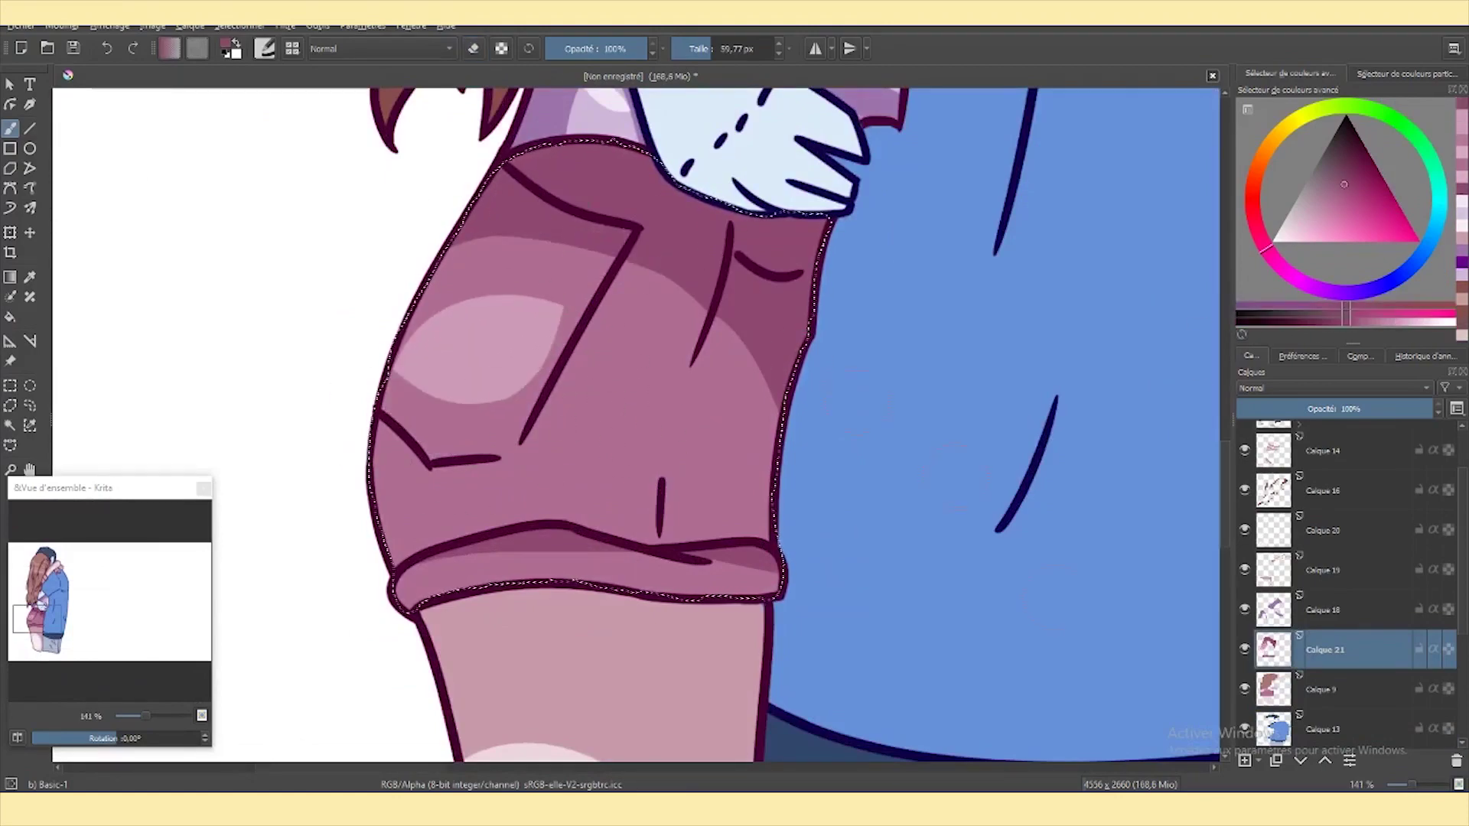
Sample the sweater's blue and select its area from Calque 13, then add a new layer with a darker blue for shading.
{"action": "scroll", "coordinate": [535, 321], "scroll_direction": "down", "scroll_amount": 5}
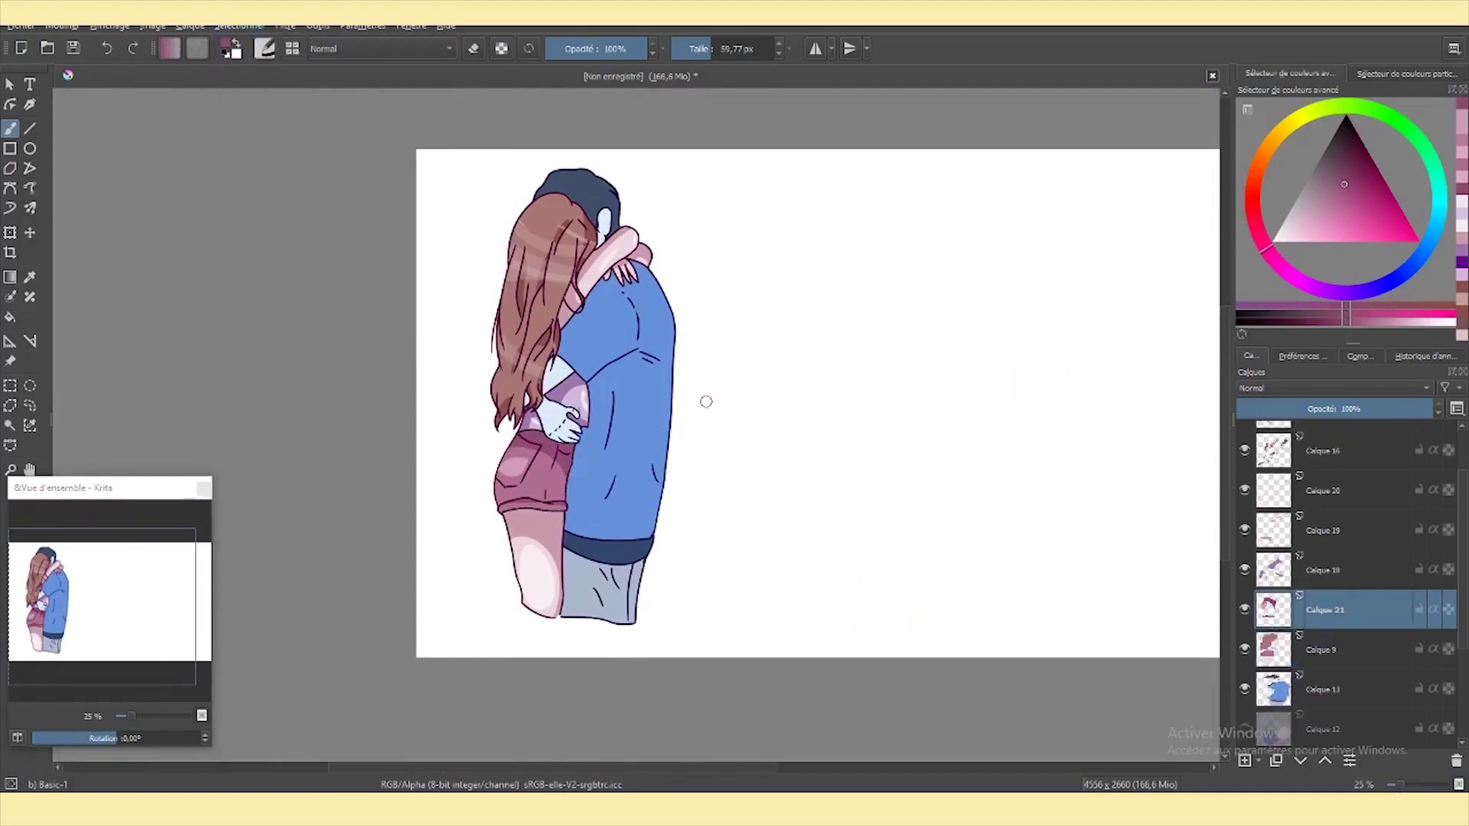
{"action": "key", "text": "Page_Down"}
{"action": "key", "text": "Page_Down"}
{"action": "left_click", "coordinate": [612, 383], "text": "ctrl"}
{"action": "scroll", "coordinate": [612, 391], "scroll_direction": "up", "scroll_amount": 4}
{"action": "left_click_drag", "start_coordinate": [626, 392], "coordinate": [860, 221]}
{"action": "key", "text": "ctrl+z"}
{"action": "scroll", "coordinate": [536, 459], "scroll_direction": "down", "scroll_amount": 2}
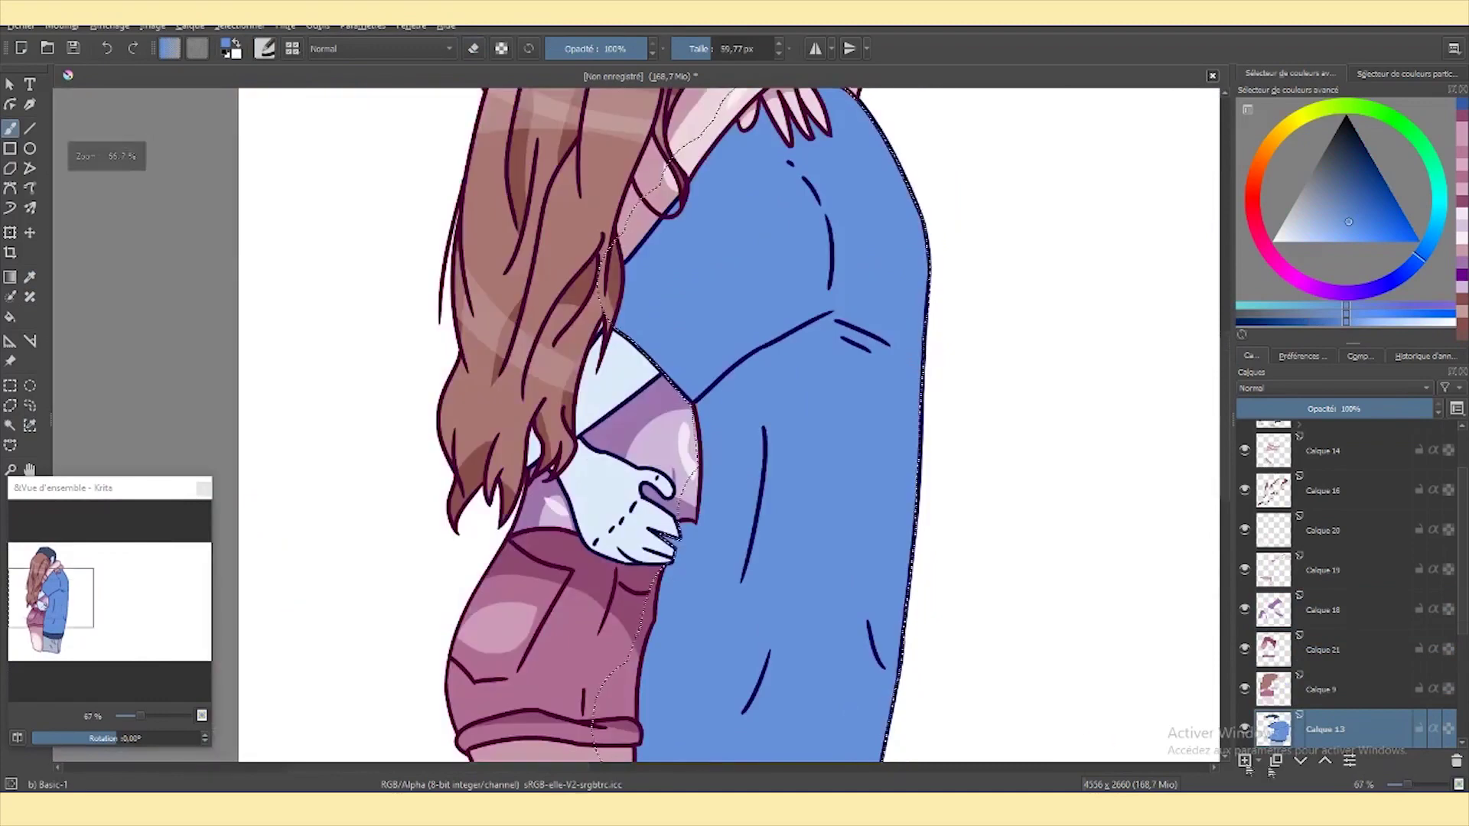
{"action": "key", "text": "Insert"}
{"action": "left_click", "coordinate": [1367, 198]}
Paint darker blue shadows on the sweater's sleeve and down its front edge to the waistband, shaping them with the eraser.
{"action": "left_click_drag", "start_coordinate": [635, 382], "coordinate": [413, 528]}
{"action": "key", "text": "ctrl+z"}
{"action": "left_click_drag", "start_coordinate": [619, 364], "coordinate": [398, 539]}
{"action": "key", "text": "e"}
{"action": "left_click_drag", "start_coordinate": [650, 336], "coordinate": [505, 413]}
{"action": "key", "text": "e"}
{"action": "scroll", "coordinate": [383, 459], "scroll_direction": "down", "scroll_amount": 5}
{"action": "left_click_drag", "start_coordinate": [375, 386], "coordinate": [382, 547]}
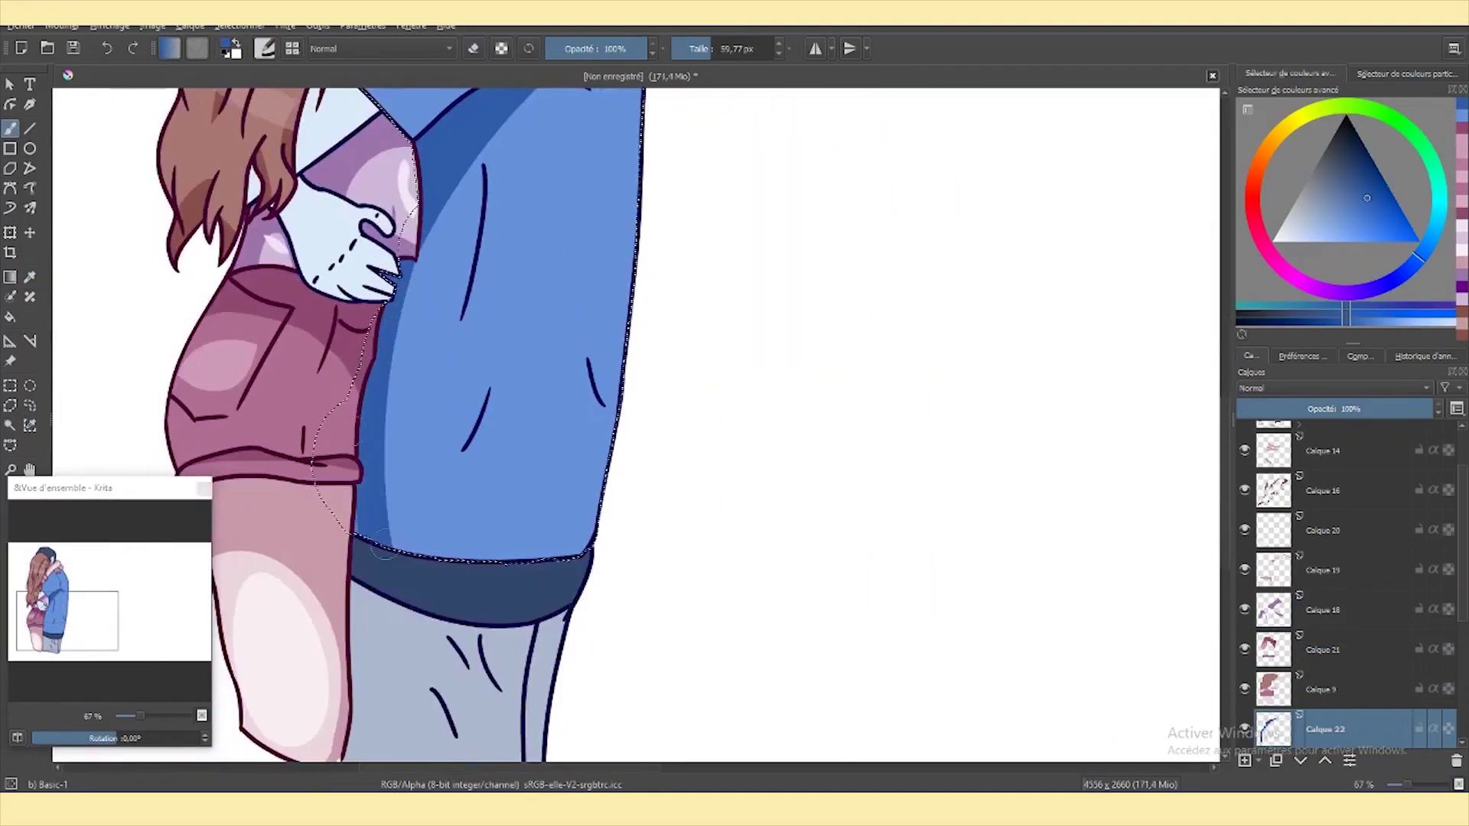
Add darker blue shadows beside the sweater's lower fold lines and beneath the woman's hand at the shoulder.
{"action": "left_click_drag", "start_coordinate": [495, 286], "coordinate": [490, 192]}
{"action": "key", "text": "e"}
{"action": "left_click_drag", "start_coordinate": [509, 314], "coordinate": [503, 206]}
{"action": "key", "text": "e"}
{"action": "scroll", "coordinate": [635, 425], "scroll_direction": "down", "scroll_amount": 4}
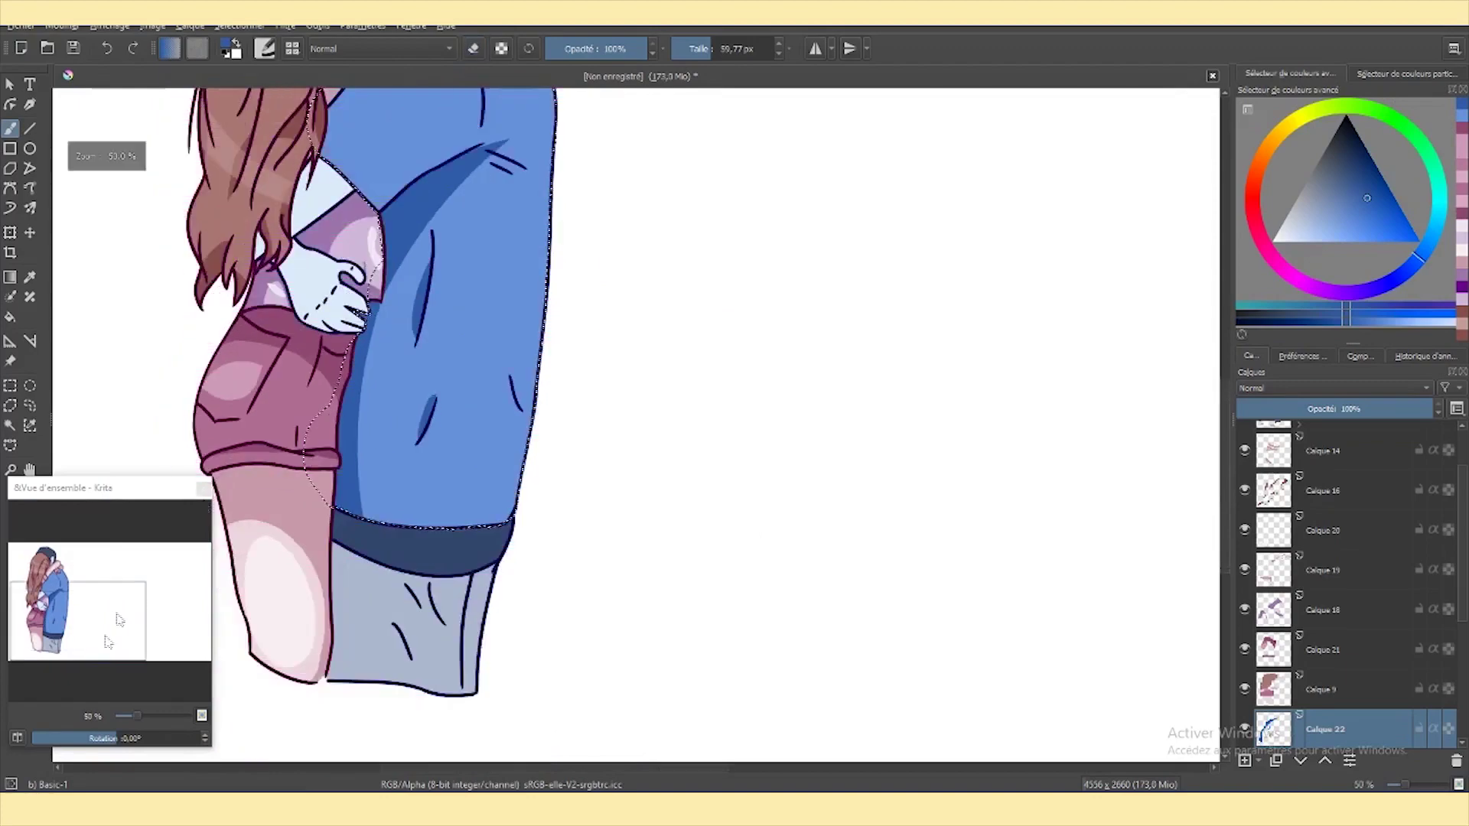
{"action": "scroll", "coordinate": [322, 252], "scroll_direction": "up", "scroll_amount": 4}
{"action": "left_click_drag", "start_coordinate": [299, 508], "coordinate": [542, 369]}
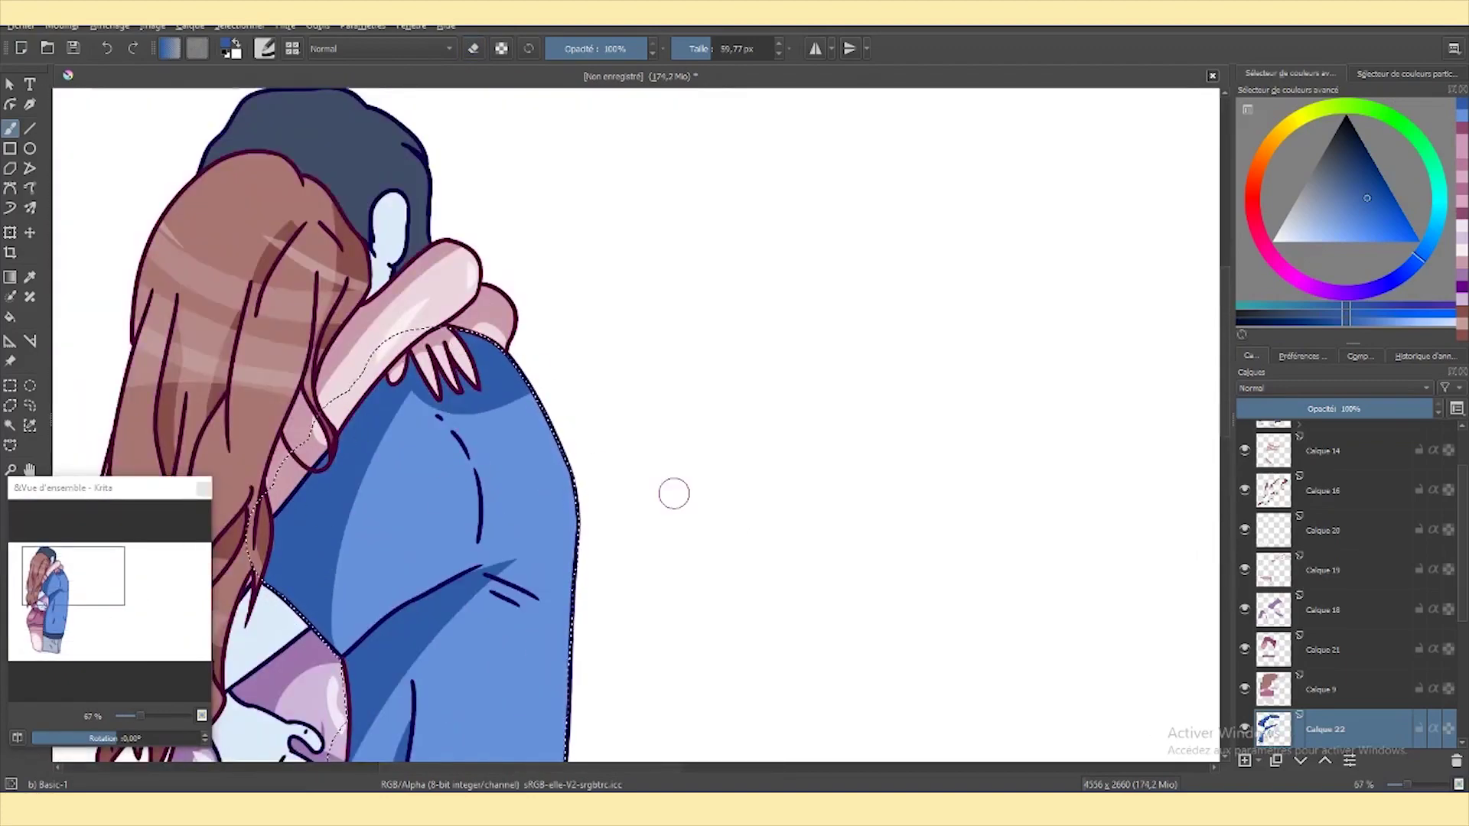
Paint pale blue highlights on the upper sleeve and down the sweater's back edge on a new layer, shaping them with the eraser.
{"action": "left_click_drag", "start_coordinate": [674, 493], "coordinate": [763, 417]}
{"action": "key", "text": "l"}
{"action": "mouse_move", "coordinate": [448, 490]}
{"action": "left_mouse_down"}
{"action": "mouse_move", "coordinate": [665, 306]}
{"action": "mouse_move", "coordinate": [775, 288]}
{"action": "left_mouse_up"}
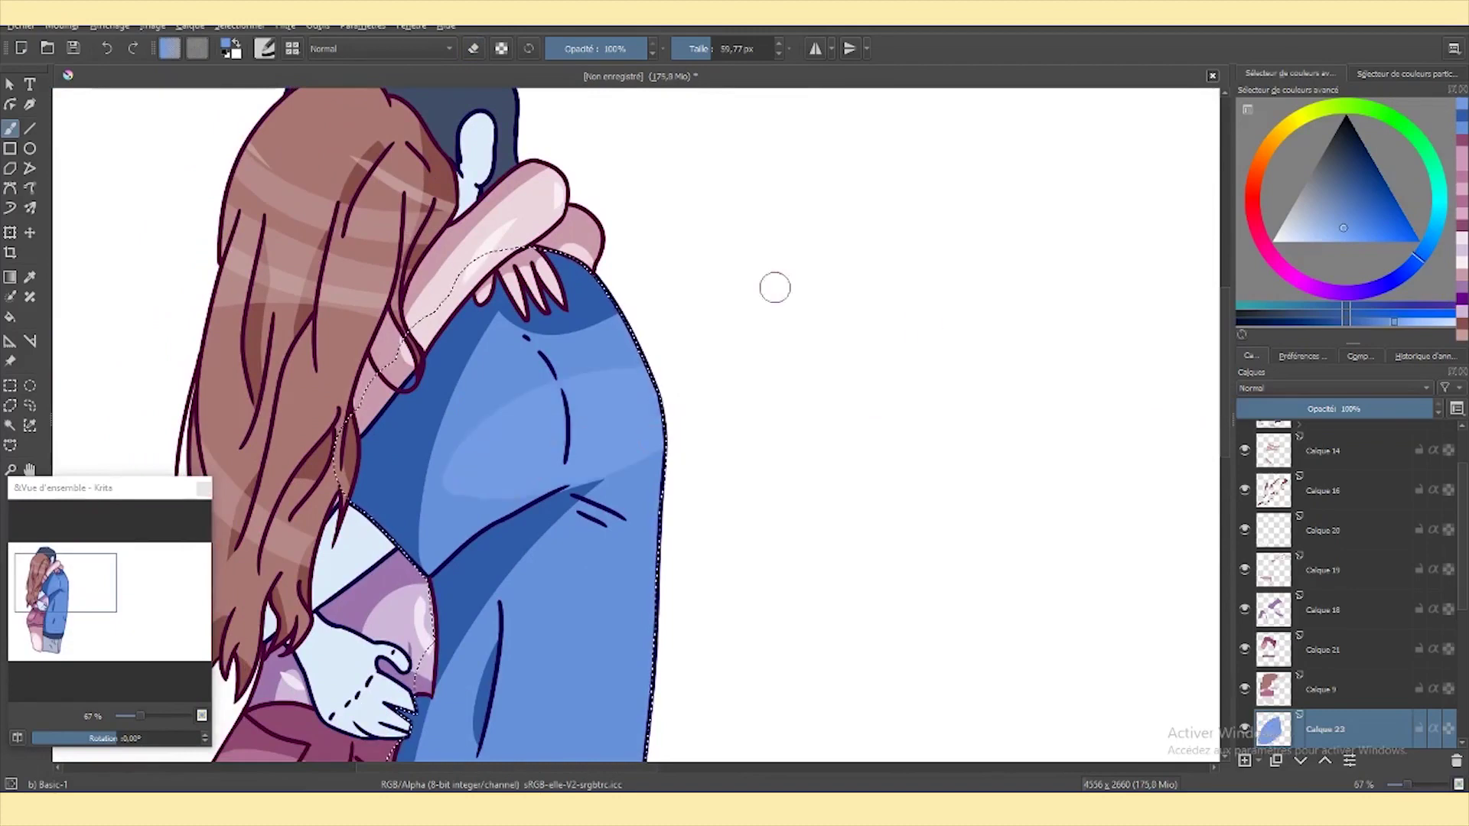
{"action": "key", "text": "e"}
{"action": "scroll", "coordinate": [661, 217], "scroll_direction": "down", "scroll_amount": 5}
{"action": "left_click_drag", "start_coordinate": [662, 216], "coordinate": [528, 207]}
{"action": "key", "text": "e"}
{"action": "left_click_drag", "start_coordinate": [650, 184], "coordinate": [589, 604]}
{"action": "key", "text": "e"}
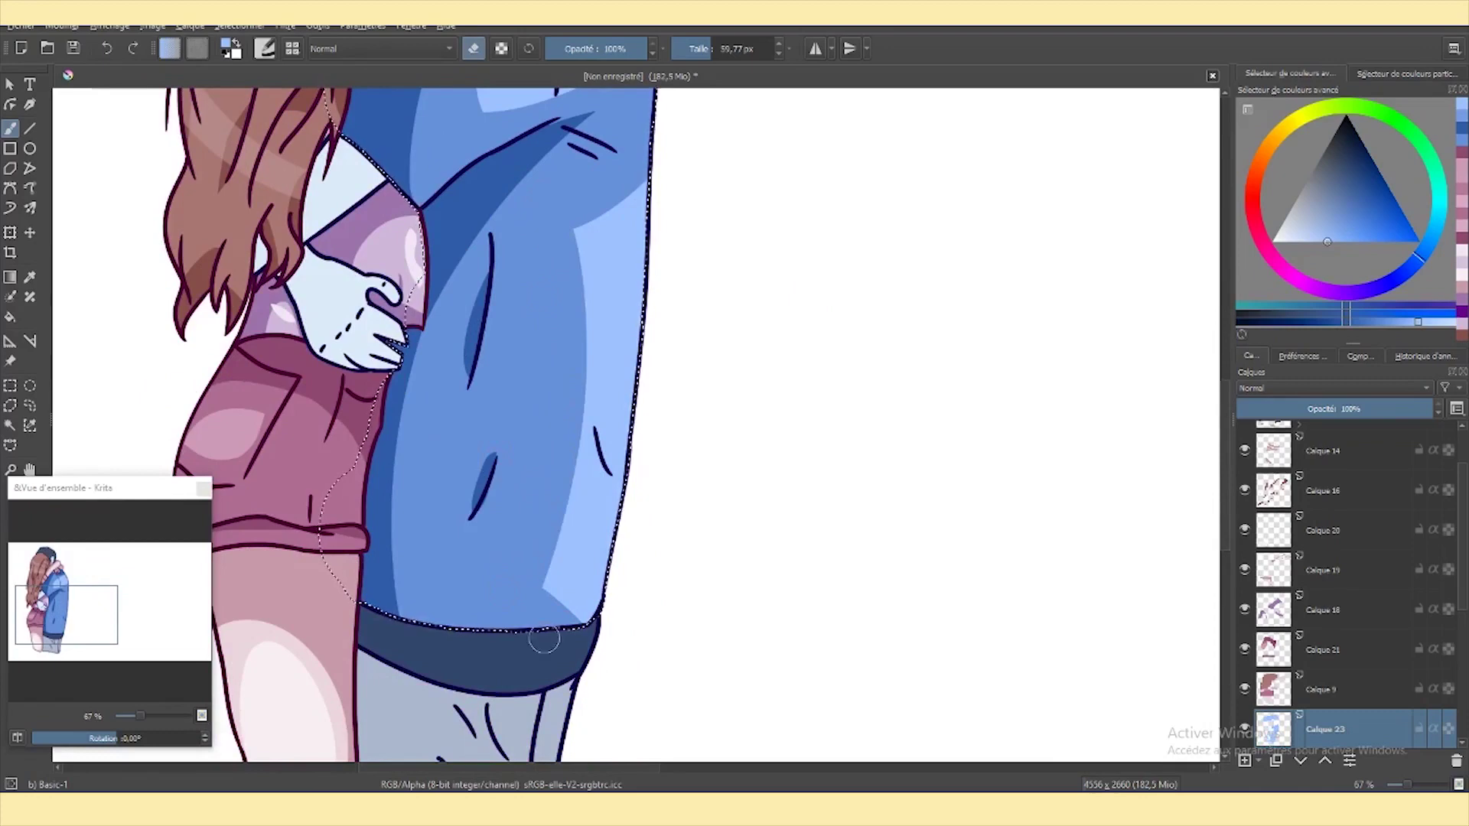
Add short pale blue highlight patches between the folds on the lower sweater, trimming their ends with the eraser.
{"action": "key", "text": "e"}
{"action": "key", "text": "minus"}
{"action": "key", "text": "minus"}
{"action": "key", "text": "minus"}
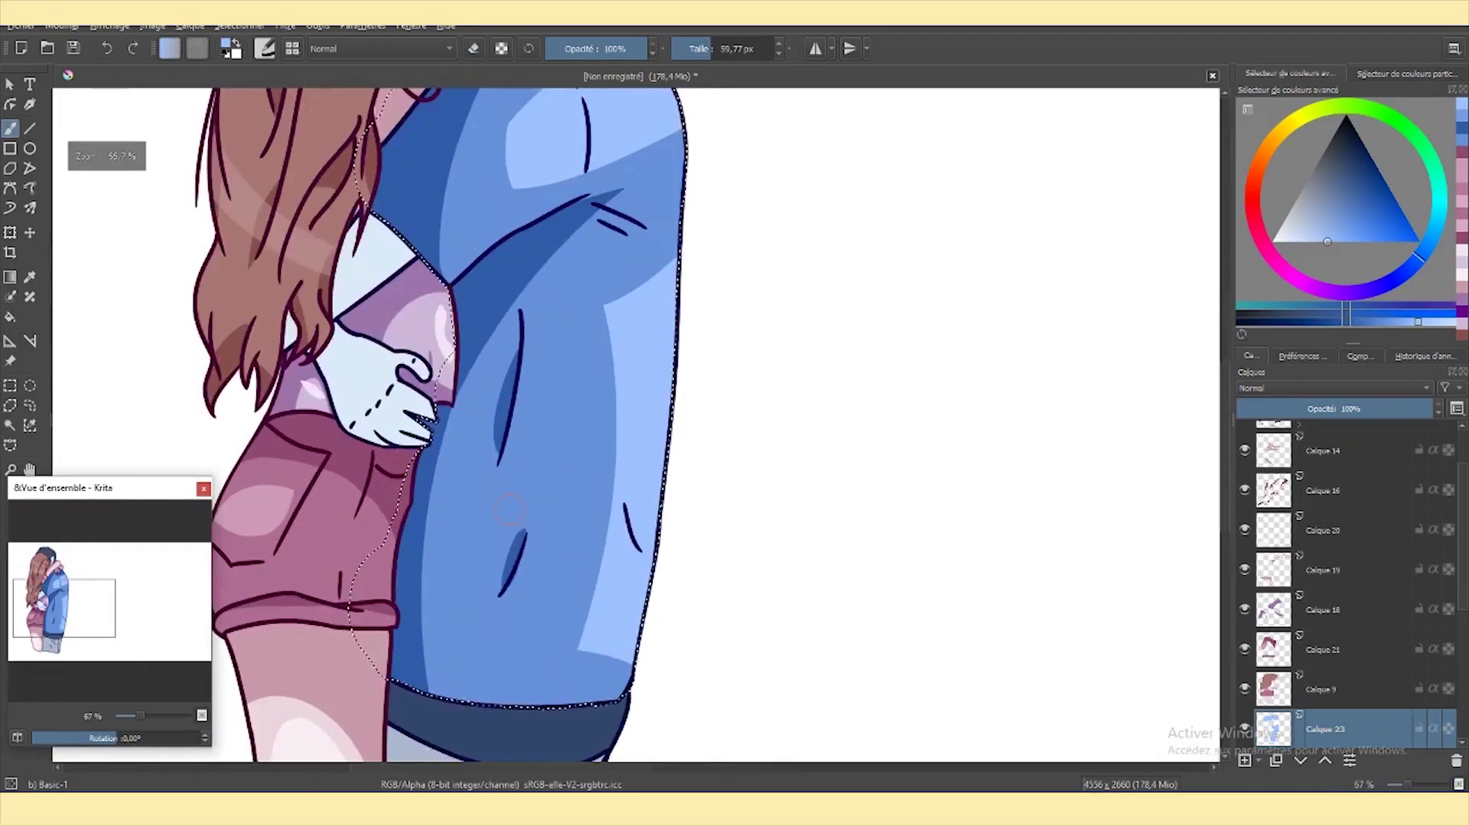
{"action": "scroll", "coordinate": [505, 509], "scroll_direction": "up", "scroll_amount": 3}
{"action": "key", "text": "e"}
{"action": "left_click_drag", "start_coordinate": [497, 473], "coordinate": [463, 474]}
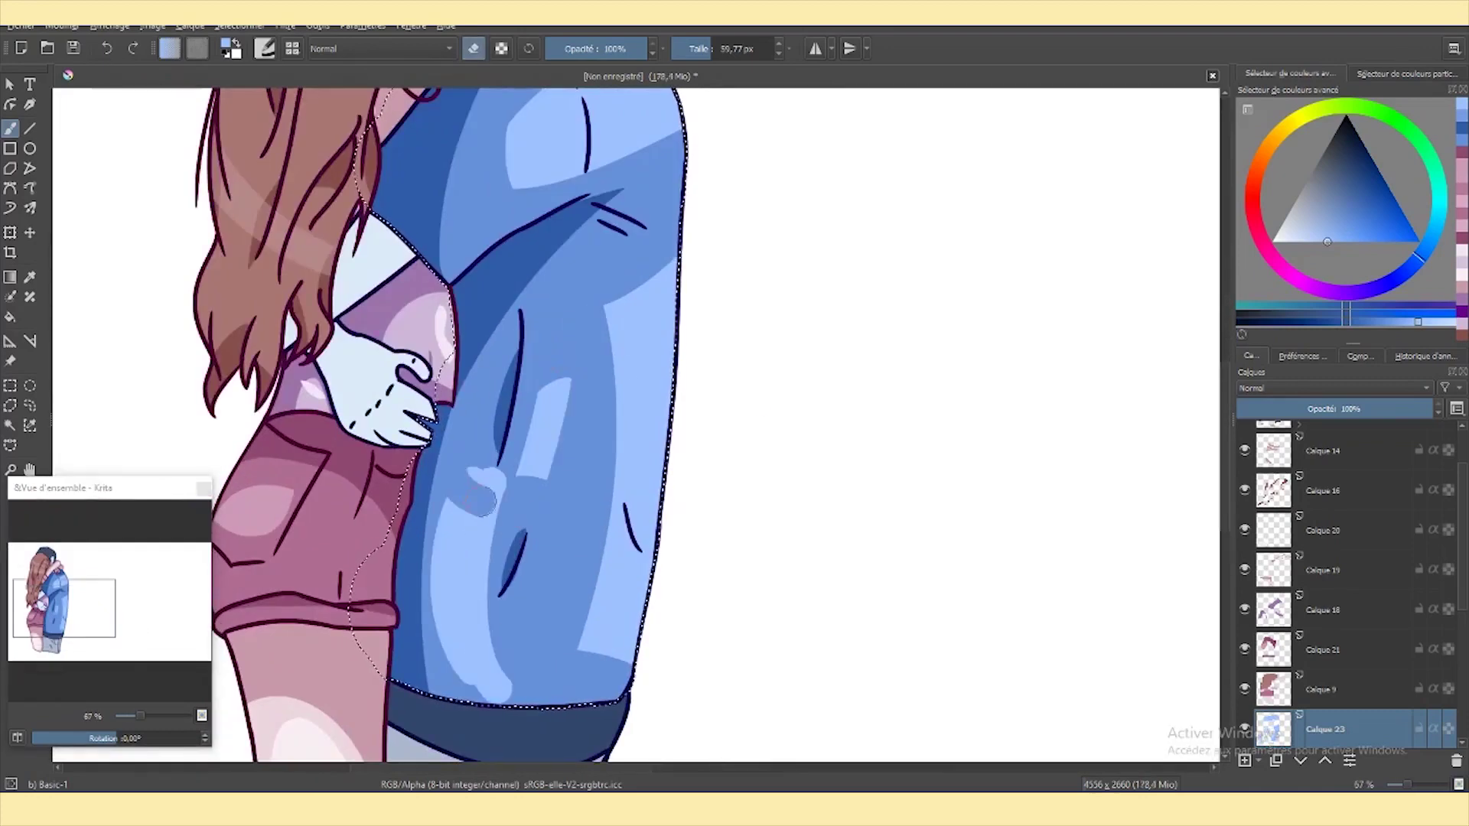
{"action": "key", "text": "e"}
Select the sweater's waistband on Calque 13, shade it in dark navy, and add a slate blue highlight near the back.
{"action": "key", "text": "minus"}
{"action": "key", "text": "minus"}
{"action": "key", "text": "minus"}
{"action": "left_click", "coordinate": [1244, 760]}
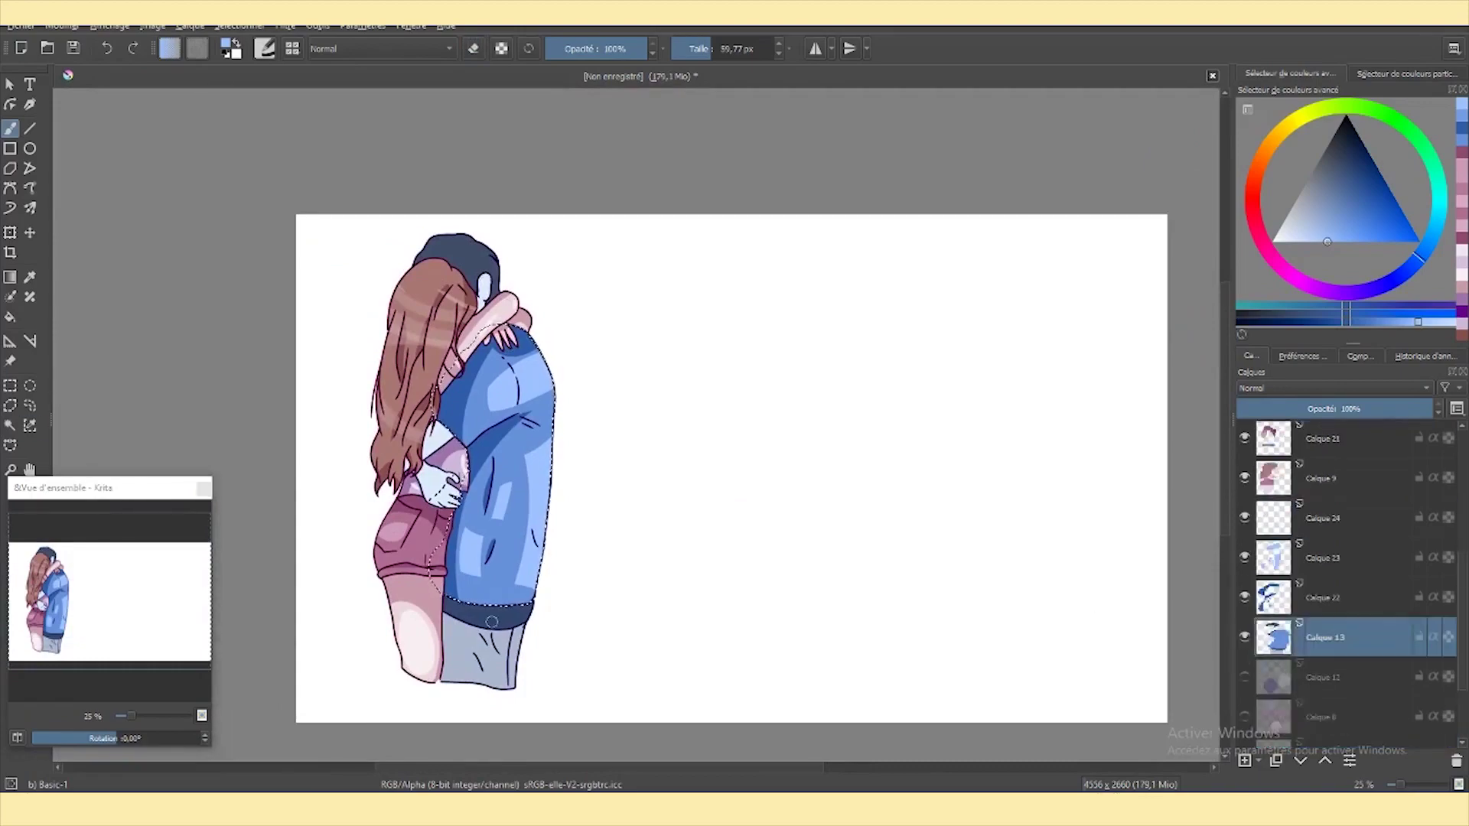
{"action": "left_click", "coordinate": [10, 132]}
{"action": "left_click", "coordinate": [1374, 321]}
{"action": "key", "text": "1"}
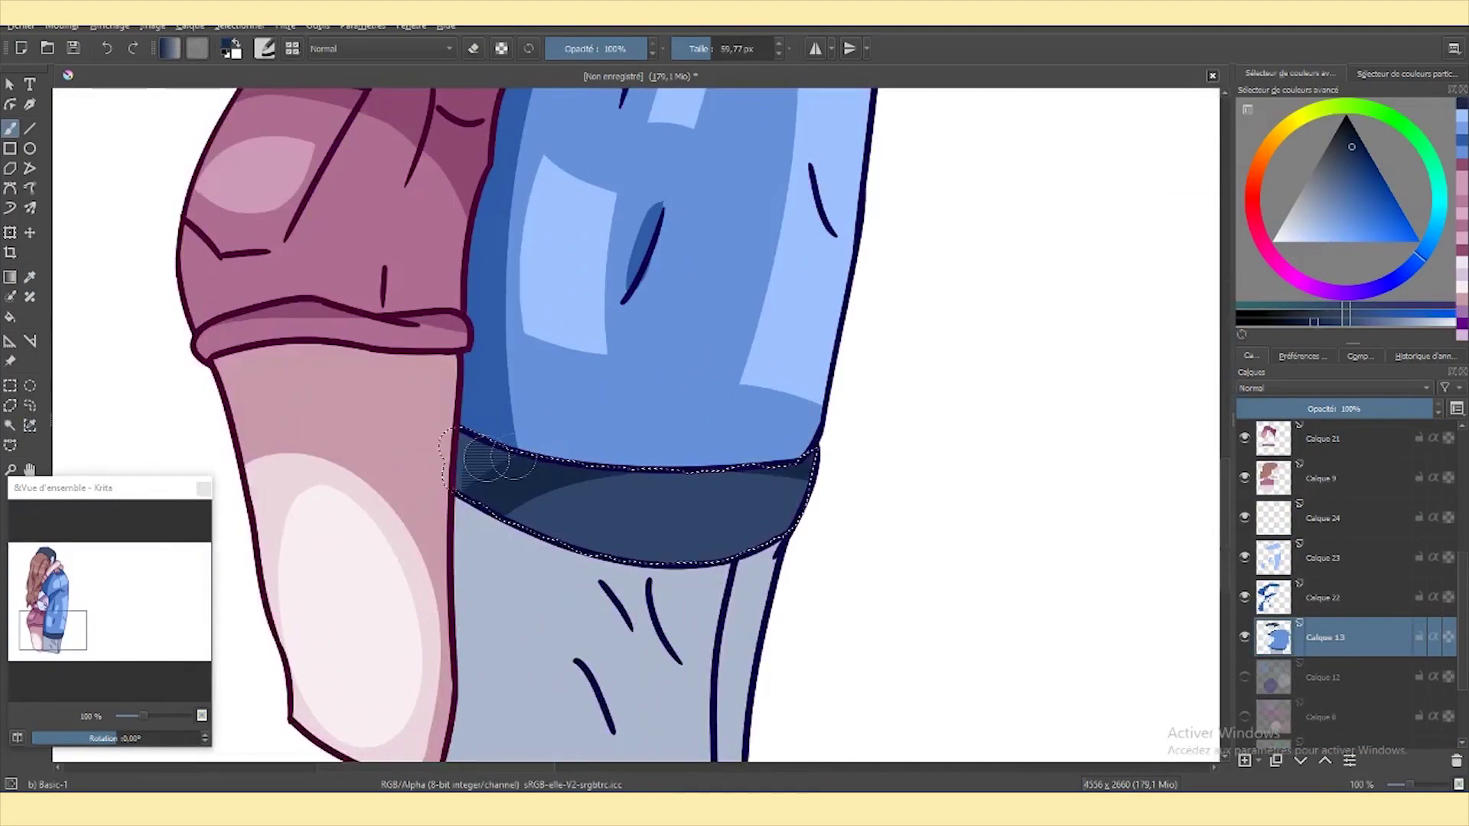
{"action": "key", "text": "minus"}
{"action": "key", "text": "minus"}
{"action": "key", "text": "minus"}
{"action": "key", "text": "minus"}
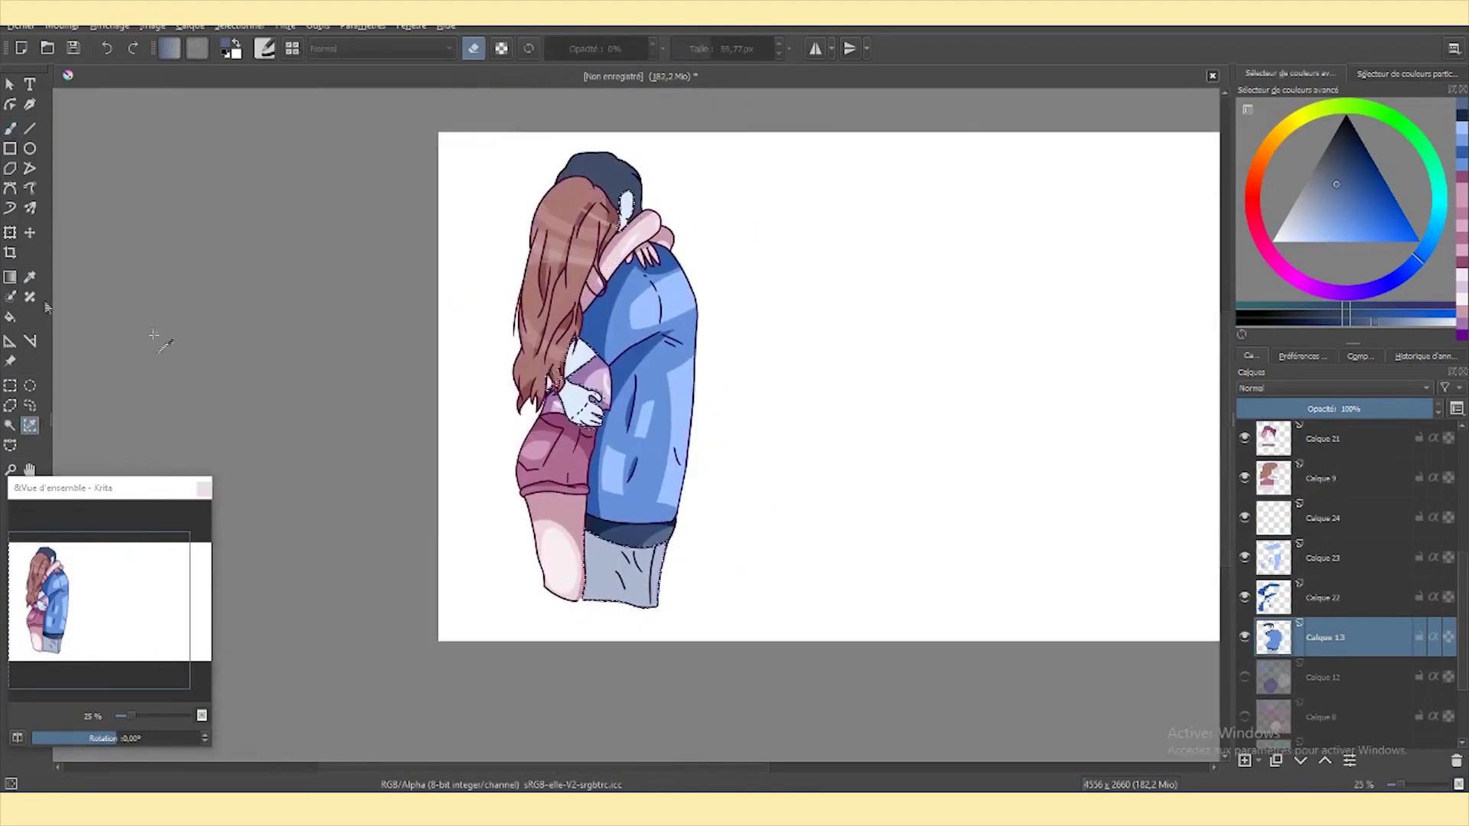
Shade the man's trousers in grey-blue on a new layer, along the outer seam, beneath the waistband and beside the woman's leg.
{"action": "left_click", "coordinate": [1303, 216]}
{"action": "key", "text": "Insert"}
{"action": "left_click", "coordinate": [1328, 195]}
{"action": "key", "text": "1"}
{"action": "left_click_drag", "start_coordinate": [746, 329], "coordinate": [727, 555]}
{"action": "key", "text": "e"}
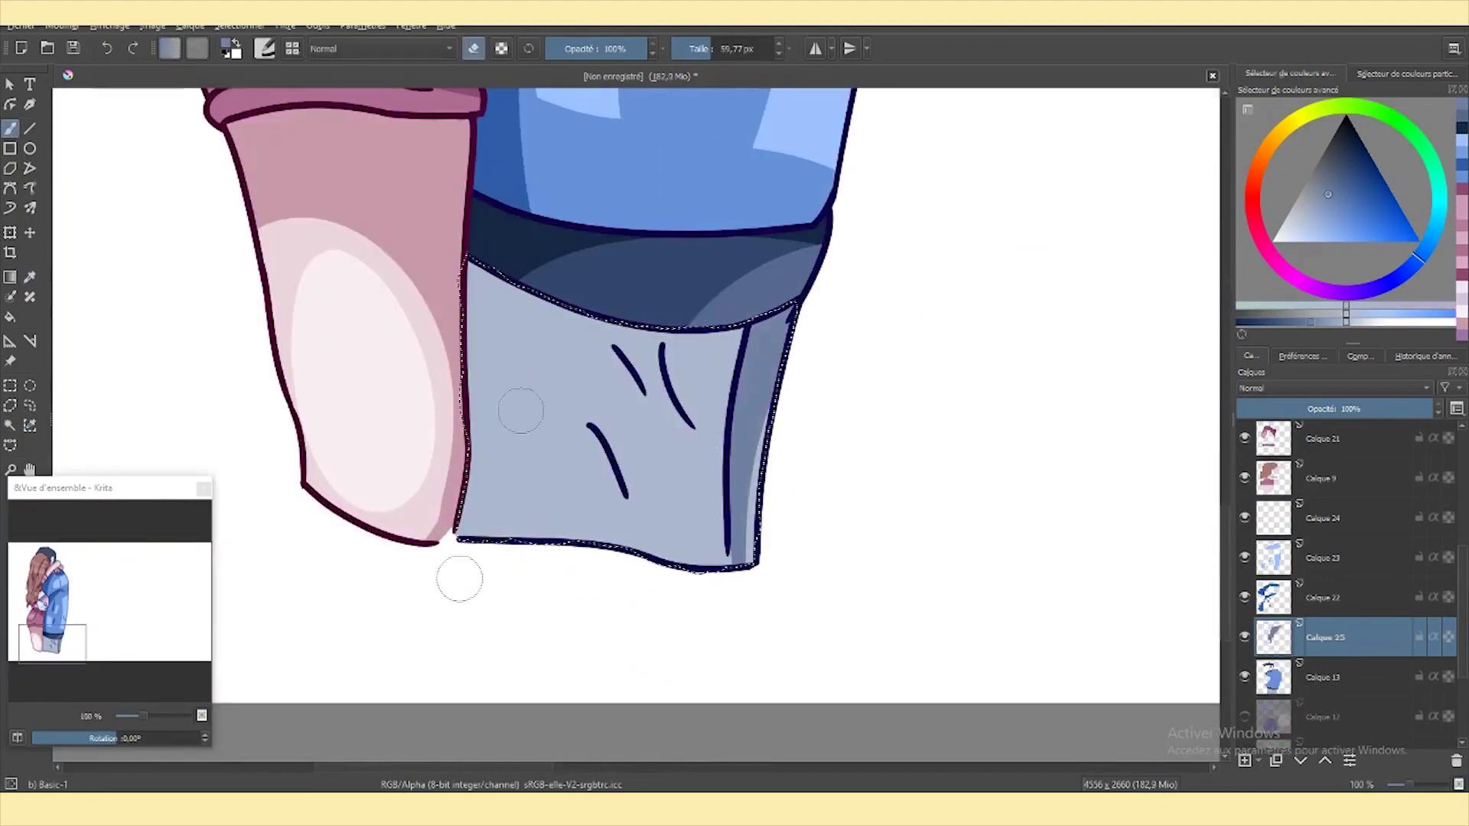
{"action": "mouse_move", "coordinate": [567, 291]}
{"action": "left_mouse_down"}
{"action": "mouse_move", "coordinate": [727, 345]}
{"action": "mouse_move", "coordinate": [627, 367]}
{"action": "mouse_move", "coordinate": [689, 314]}
{"action": "left_mouse_up"}
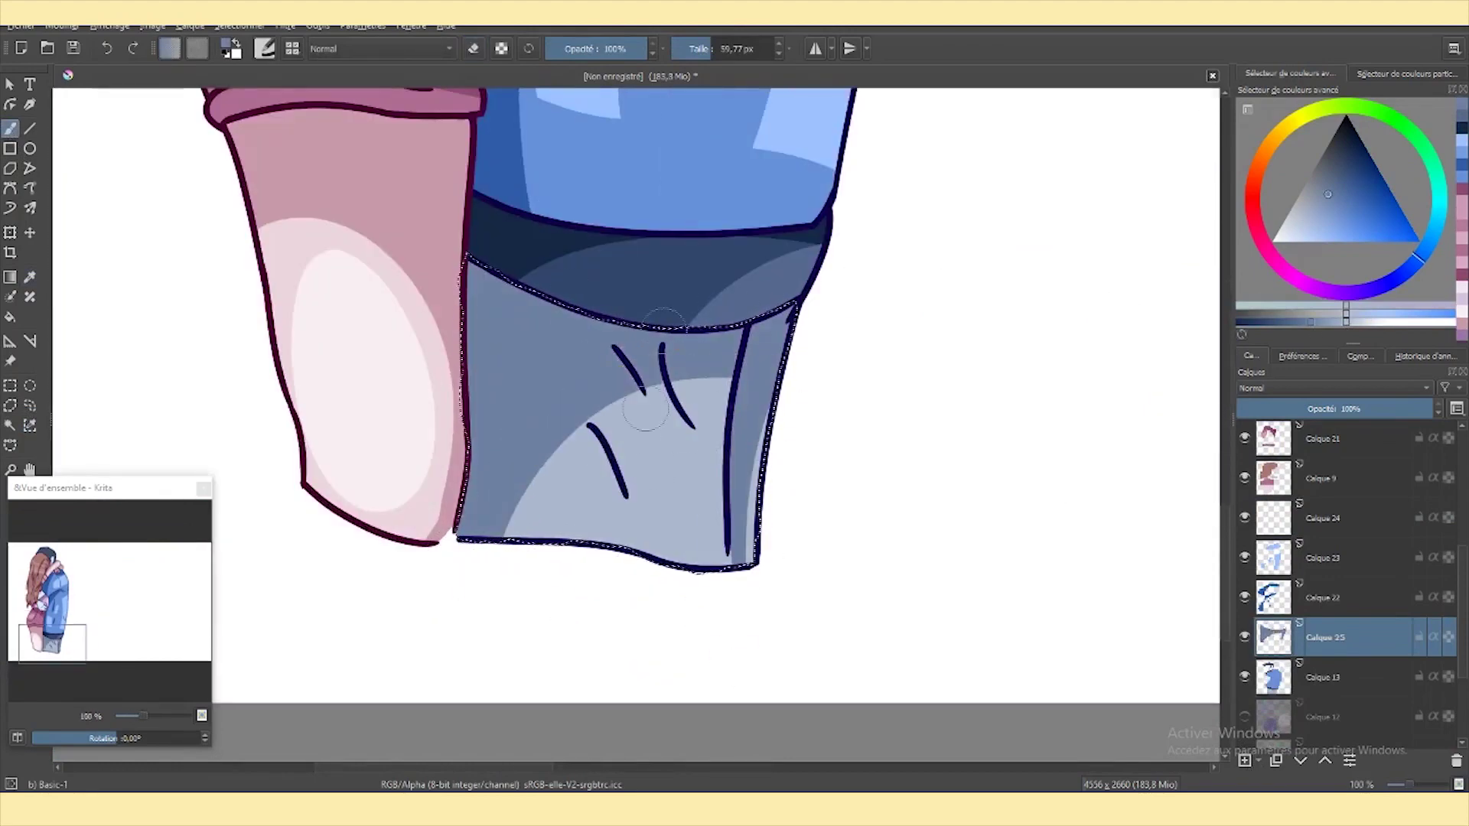
Paint a pale grey-blue highlight on the lower part of the trousers near the seam, rounding it with the eraser.
{"action": "left_click", "coordinate": [1295, 222]}
{"action": "key", "text": "e"}
{"action": "mouse_move", "coordinate": [689, 528]}
{"action": "left_mouse_down"}
{"action": "mouse_move", "coordinate": [678, 368]}
{"action": "mouse_move", "coordinate": [661, 411]}
{"action": "mouse_move", "coordinate": [664, 496]}
{"action": "left_mouse_up"}
{"action": "key", "text": "e"}
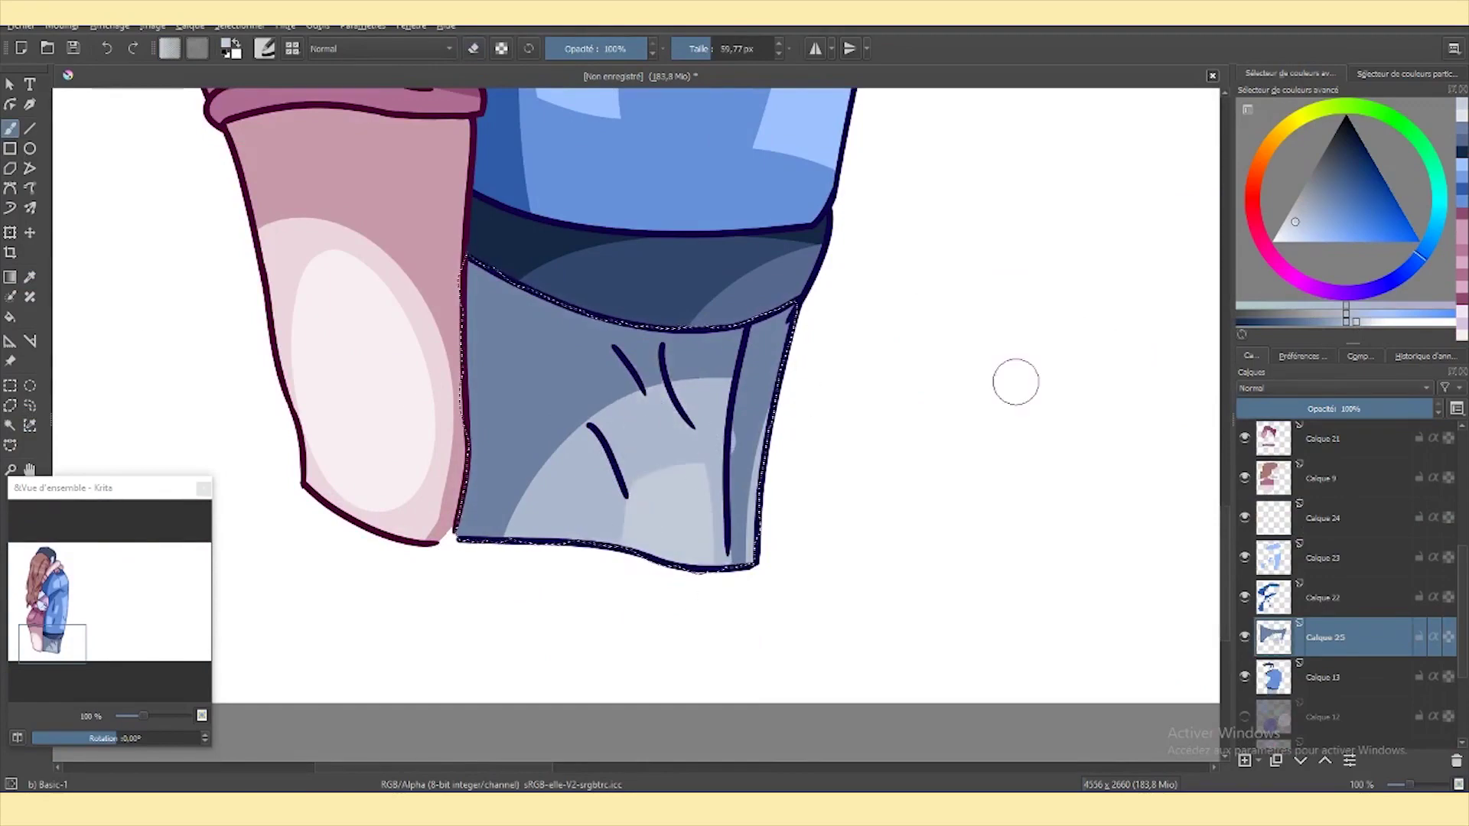
Shade the man's hand in muted light blue on Calique 25, along the wrist and around the dashed knuckle marks, refining the patches with the eraser.
{"action": "key", "text": "2"}
{"action": "scroll", "coordinate": [574, 490], "scroll_direction": "up", "scroll_amount": 3}
{"action": "key", "text": "p"}
{"action": "left_click", "coordinate": [1335, 327]}
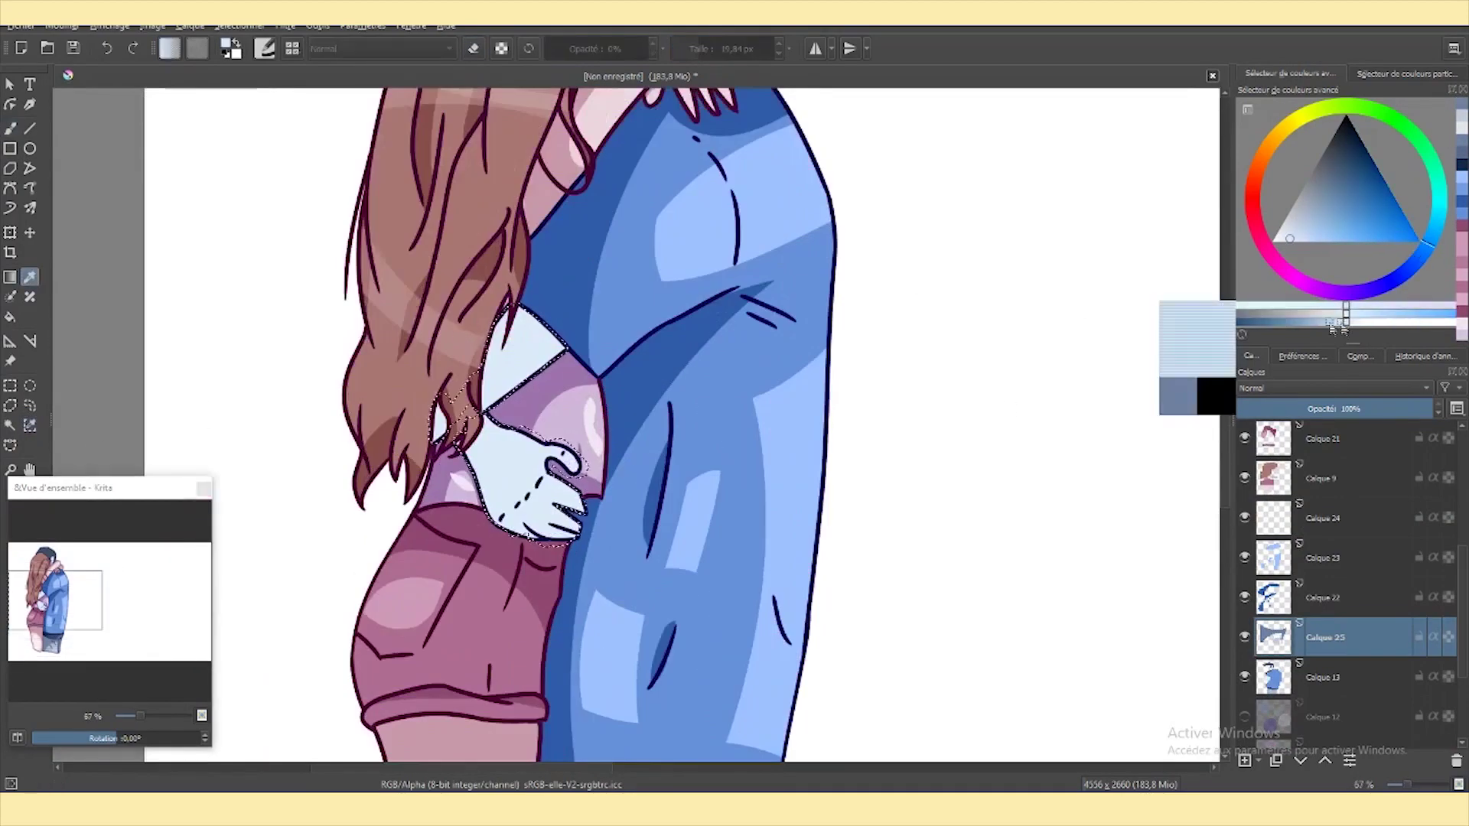
{"action": "key", "text": "b"}
{"action": "scroll", "coordinate": [431, 497], "scroll_direction": "up", "scroll_amount": 3}
{"action": "left_click_drag", "start_coordinate": [733, 487], "coordinate": [837, 361]}
{"action": "key", "text": "e"}
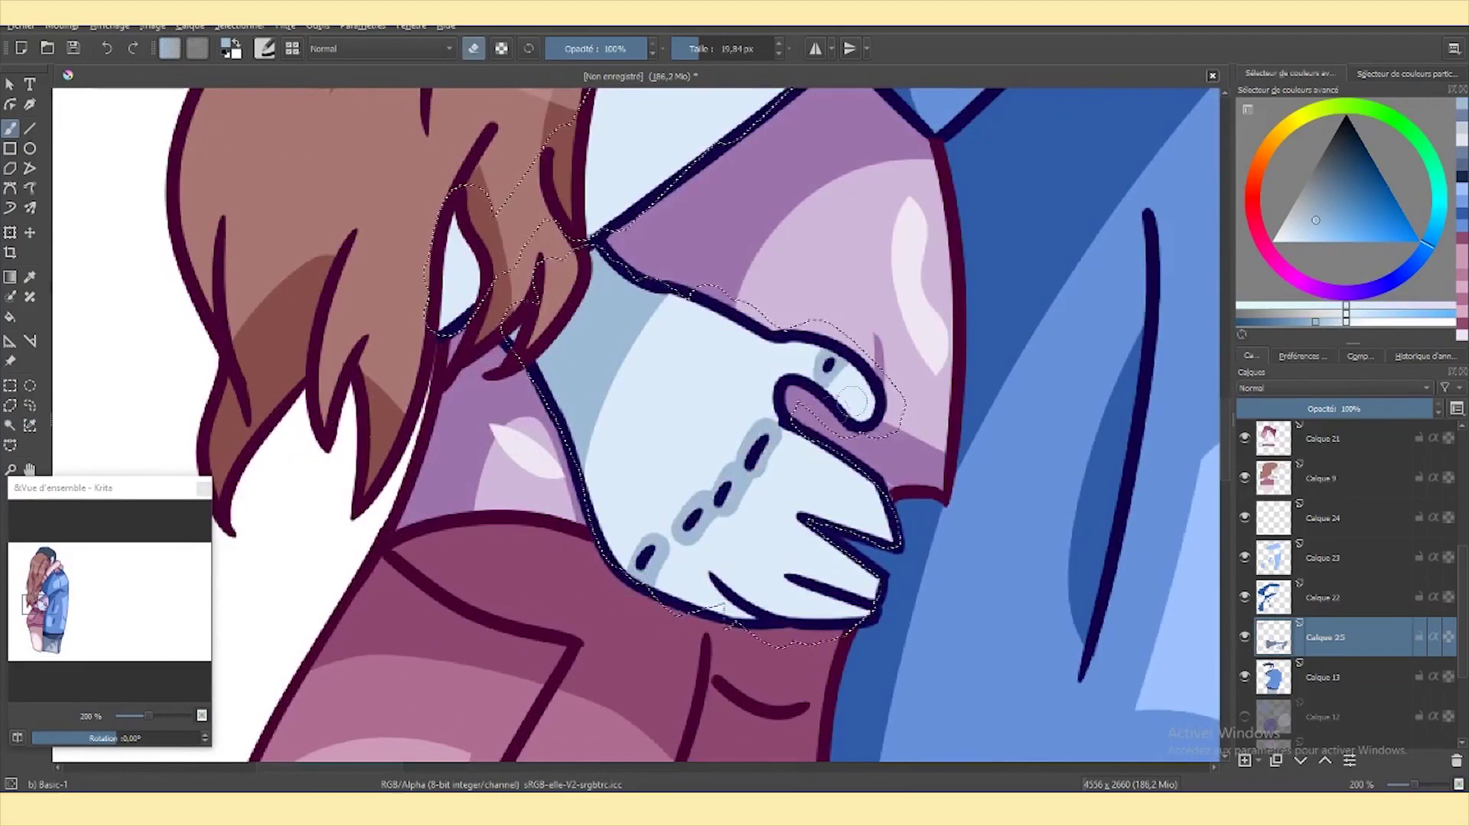
{"action": "left_click_drag", "start_coordinate": [644, 558], "coordinate": [686, 533]}
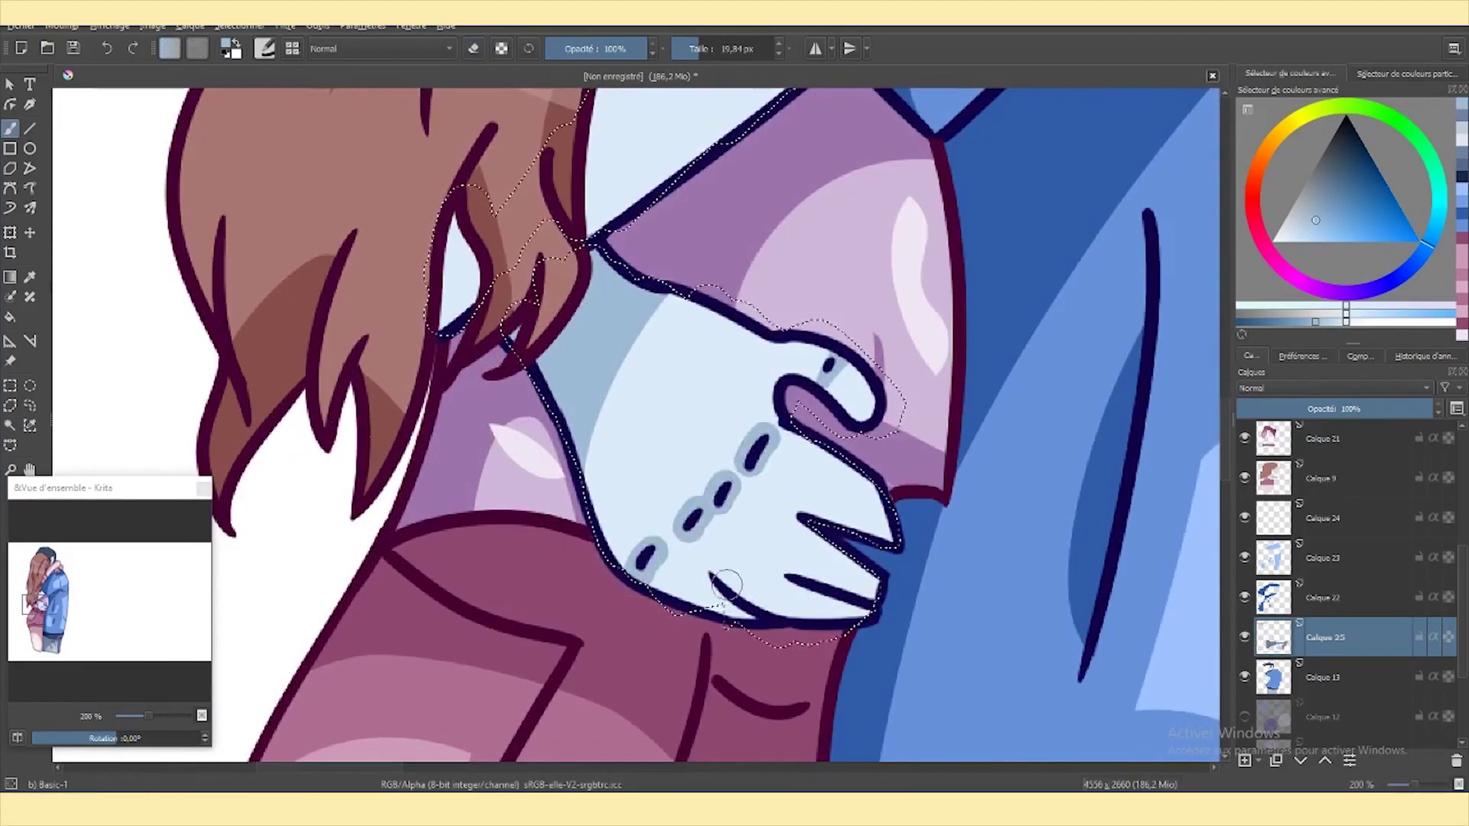
Add muted light blue shadows between the man's fingers and across the upper part of his forearm beside the woman's hair.
{"action": "left_click_drag", "start_coordinate": [868, 501], "coordinate": [794, 469]}
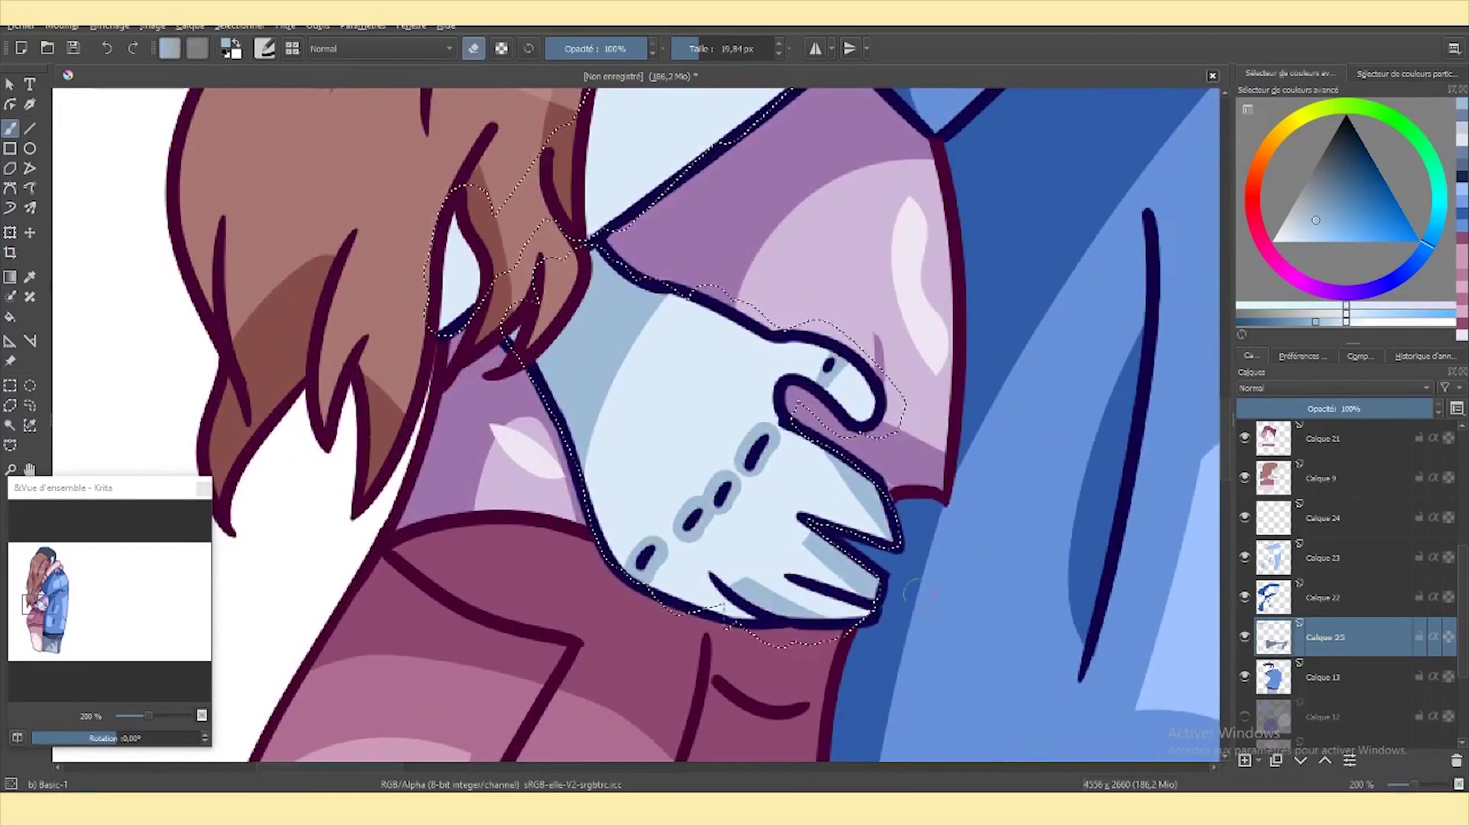
{"action": "scroll", "coordinate": [934, 601], "scroll_direction": "down", "scroll_amount": 1}
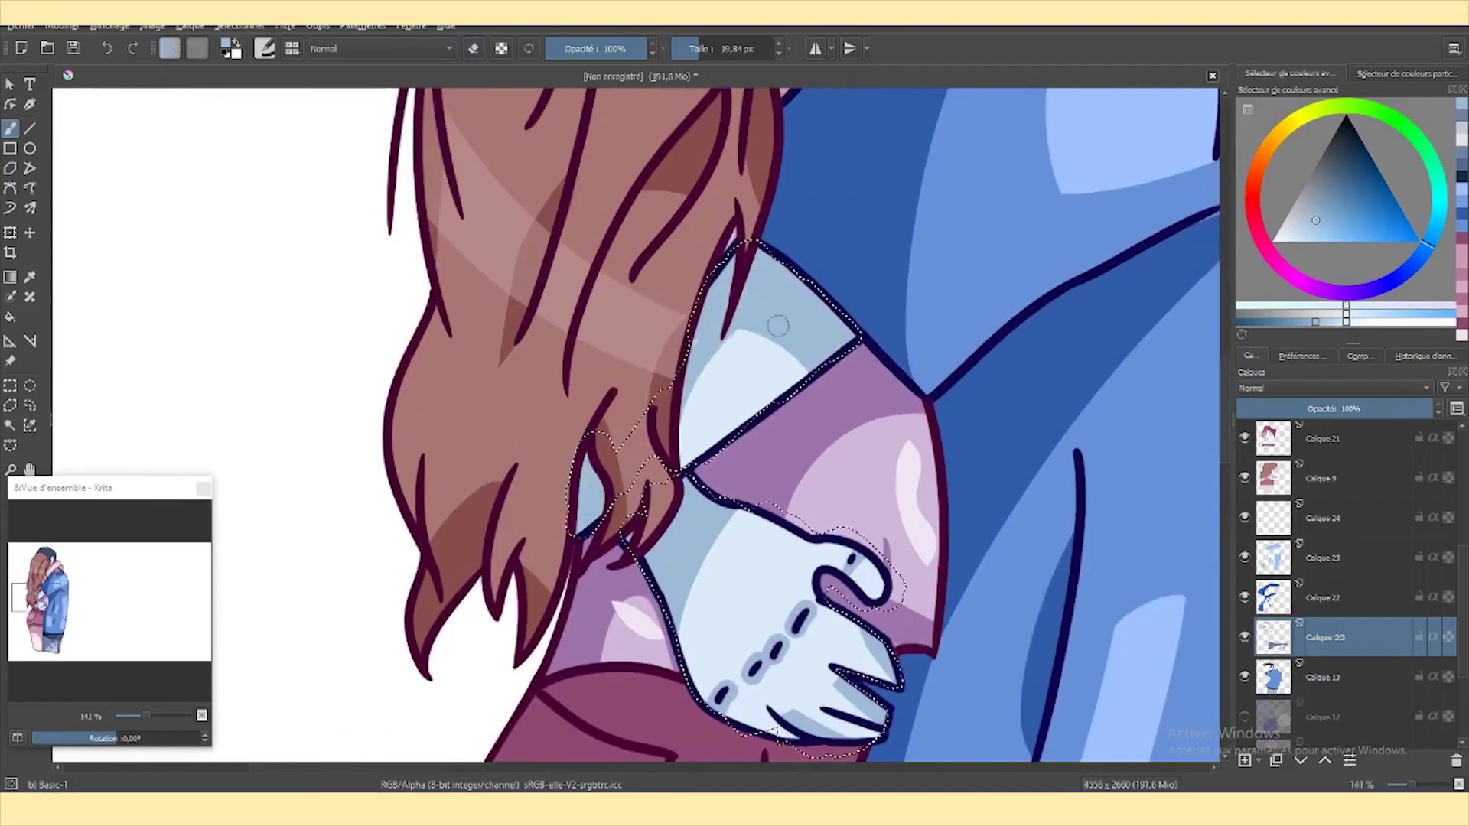
{"action": "scroll", "coordinate": [773, 267], "scroll_direction": "up", "scroll_amount": 1}
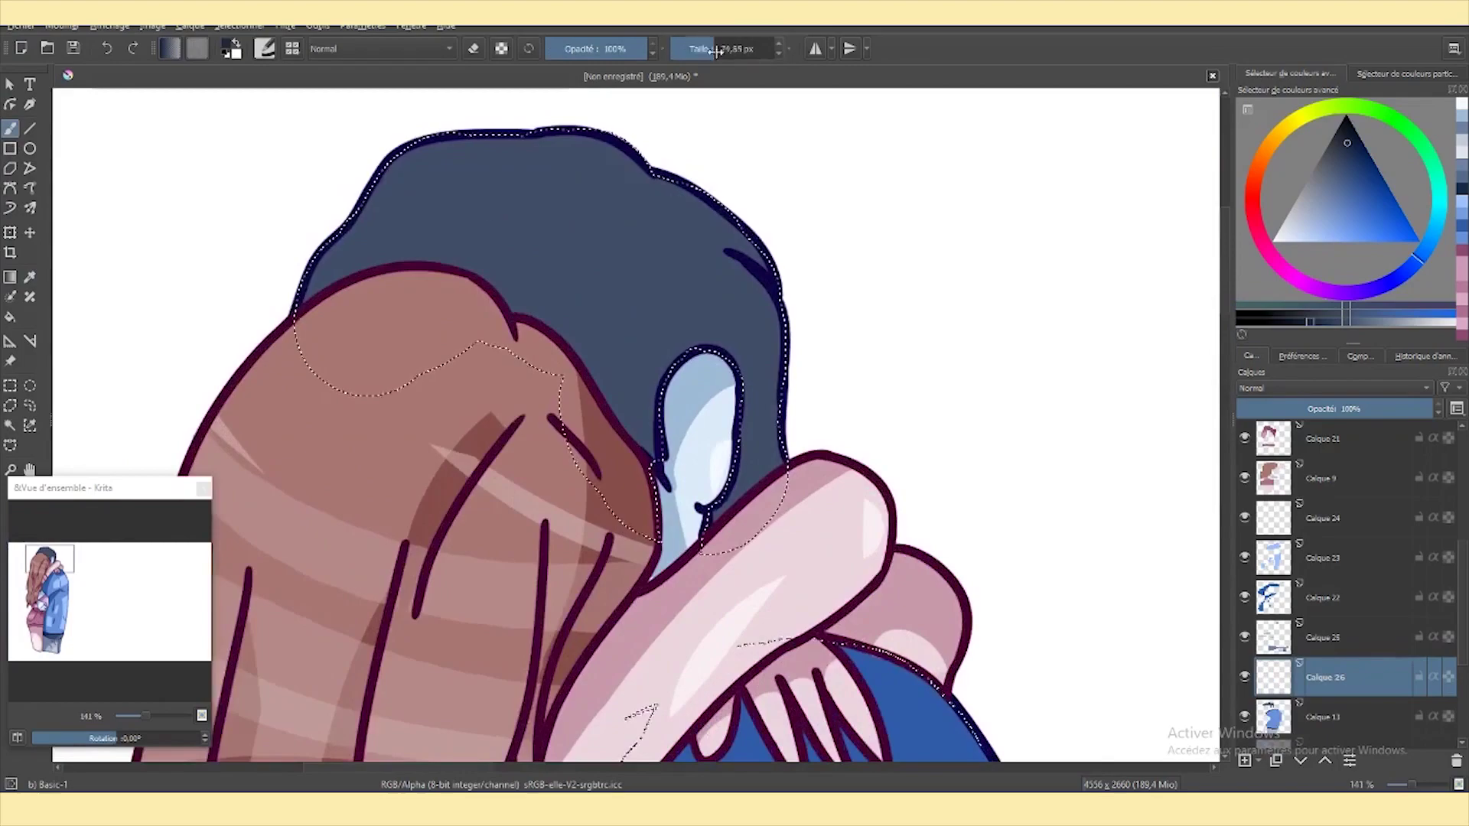
Shade the edges of the man's dark hair in navy with a 41.38 px brush, and paint diagonal grey-blue highlight bands on a new layer.
{"action": "left_click_drag", "start_coordinate": [715, 51], "coordinate": [708, 51]}
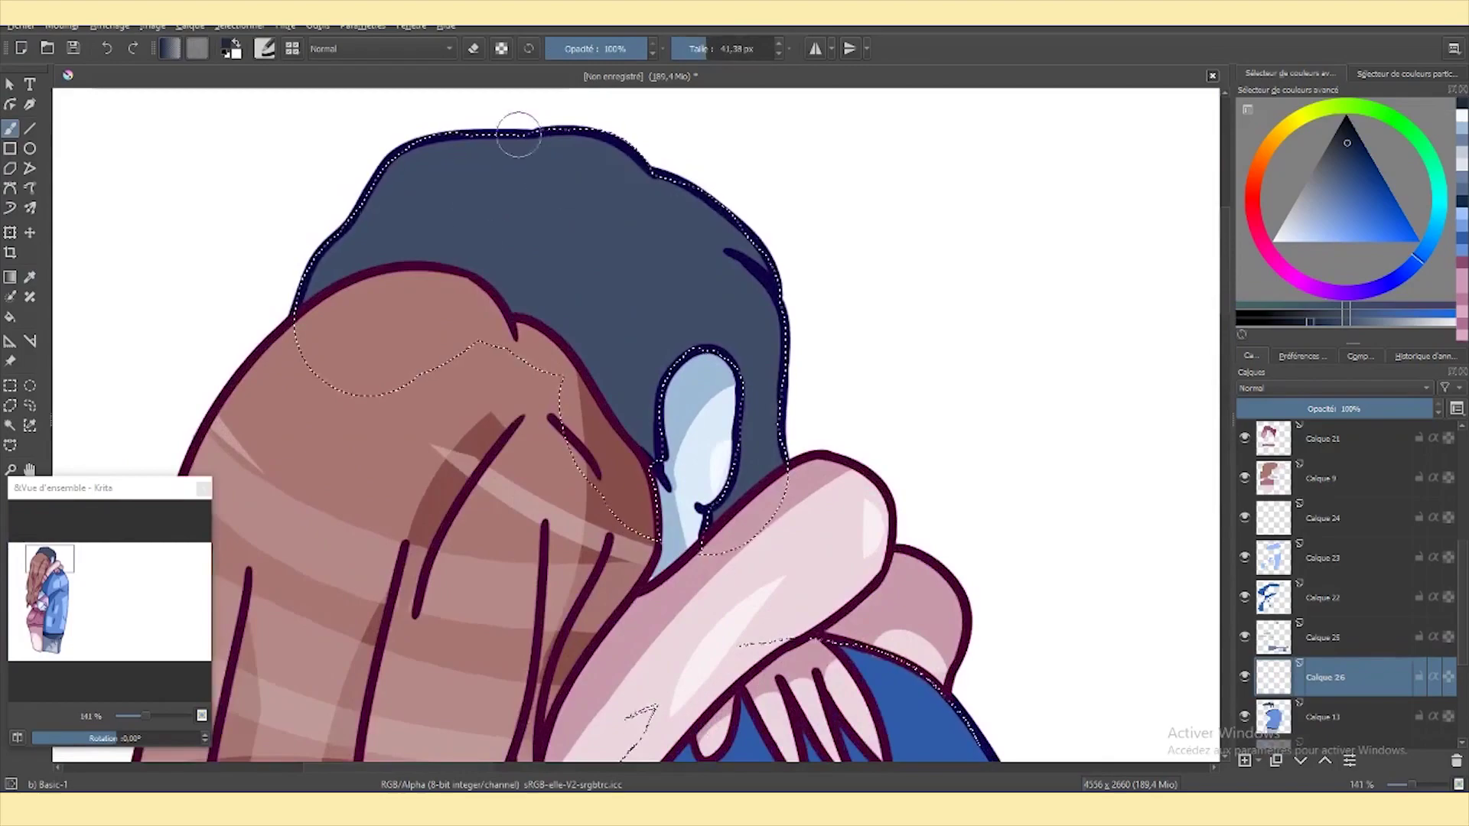
{"action": "left_click_drag", "start_coordinate": [531, 131], "coordinate": [345, 306]}
{"action": "mouse_move", "coordinate": [726, 474]}
{"action": "left_mouse_down"}
{"action": "mouse_move", "coordinate": [790, 262]}
{"action": "mouse_move", "coordinate": [727, 344]}
{"action": "left_mouse_up"}
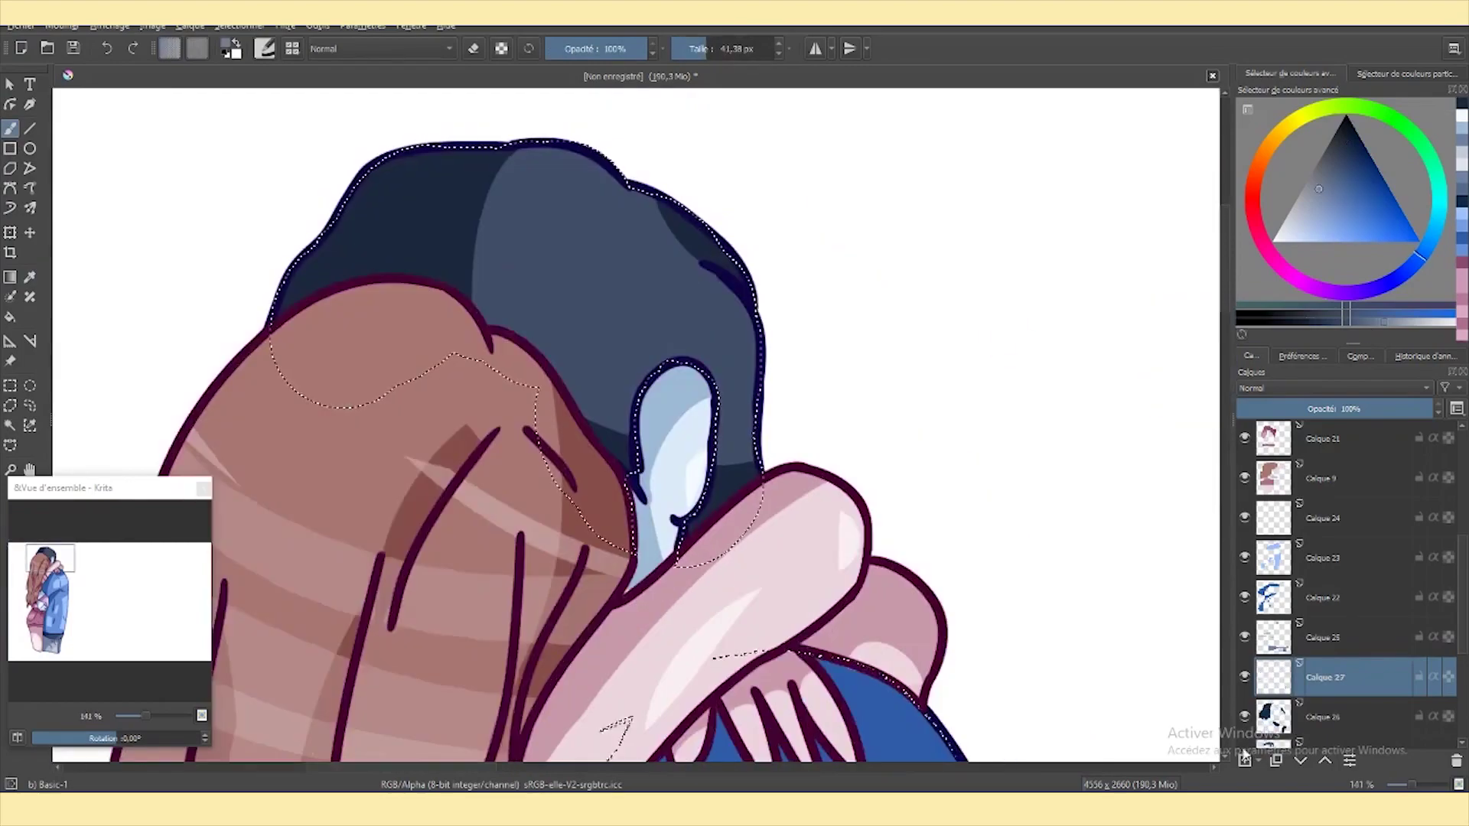
{"action": "left_click_drag", "start_coordinate": [508, 306], "coordinate": [680, 191]}
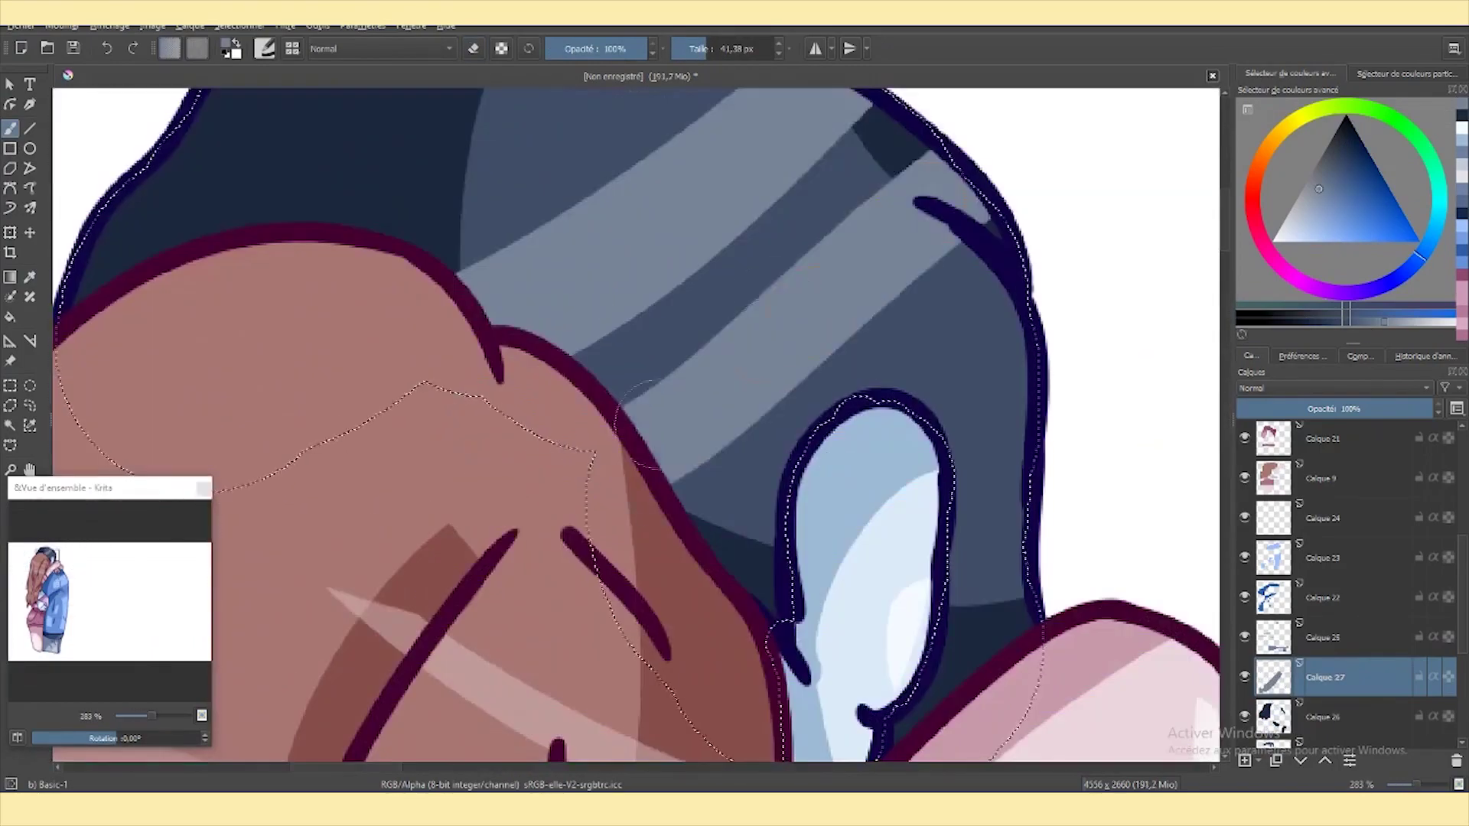